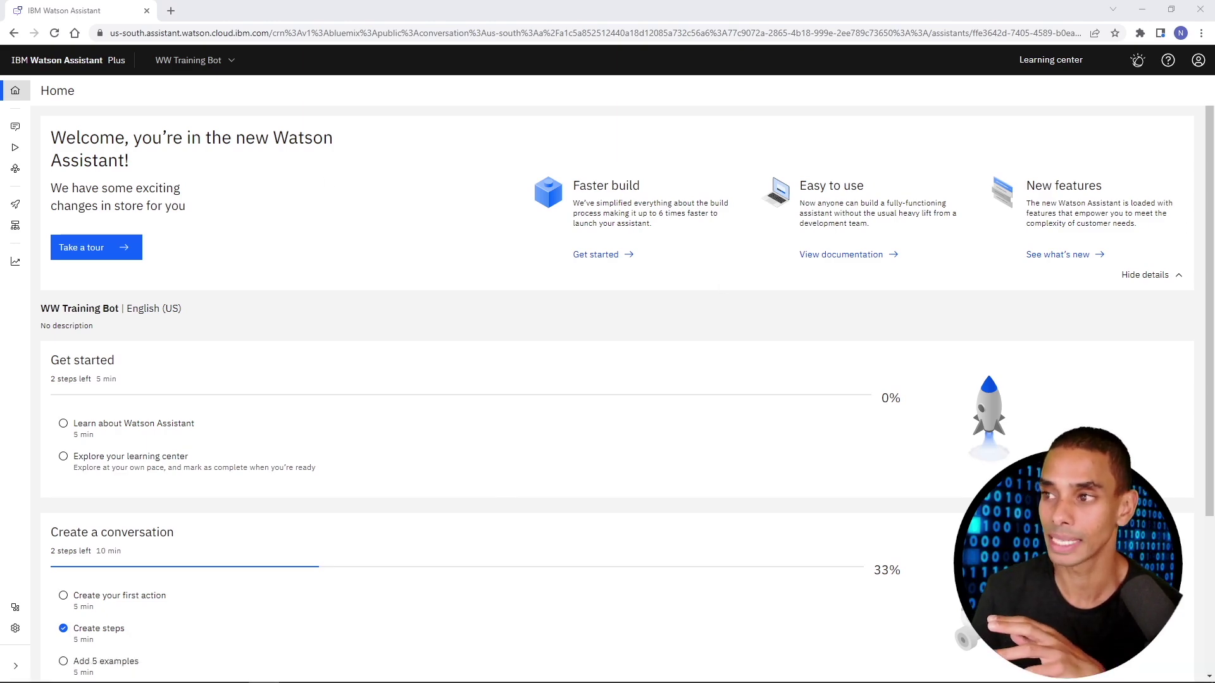
Step: Switch to PowerPoint to examine the chatbot use-case flowchart, and close the presentation
key("alt+Tab")
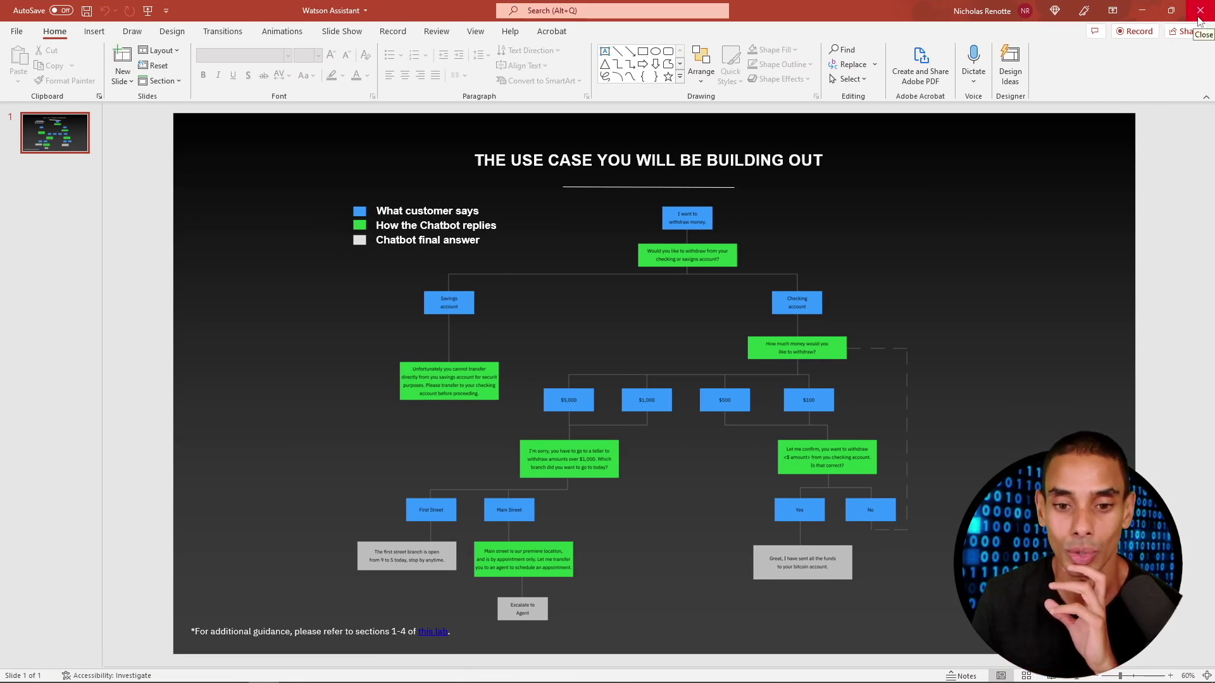
left_click(1199, 20)
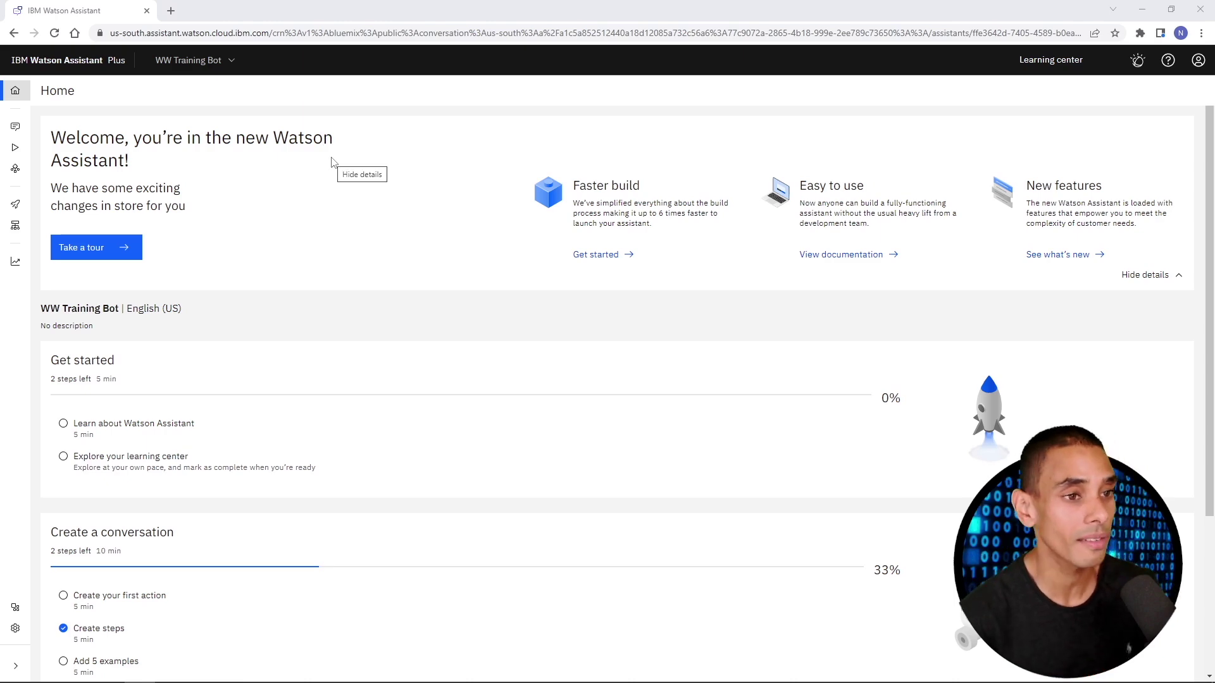
Step: Examine the Build, Deploy and Improve sections of the assistant's navigation, from Actions through Analyze
mouse_move(16, 90)
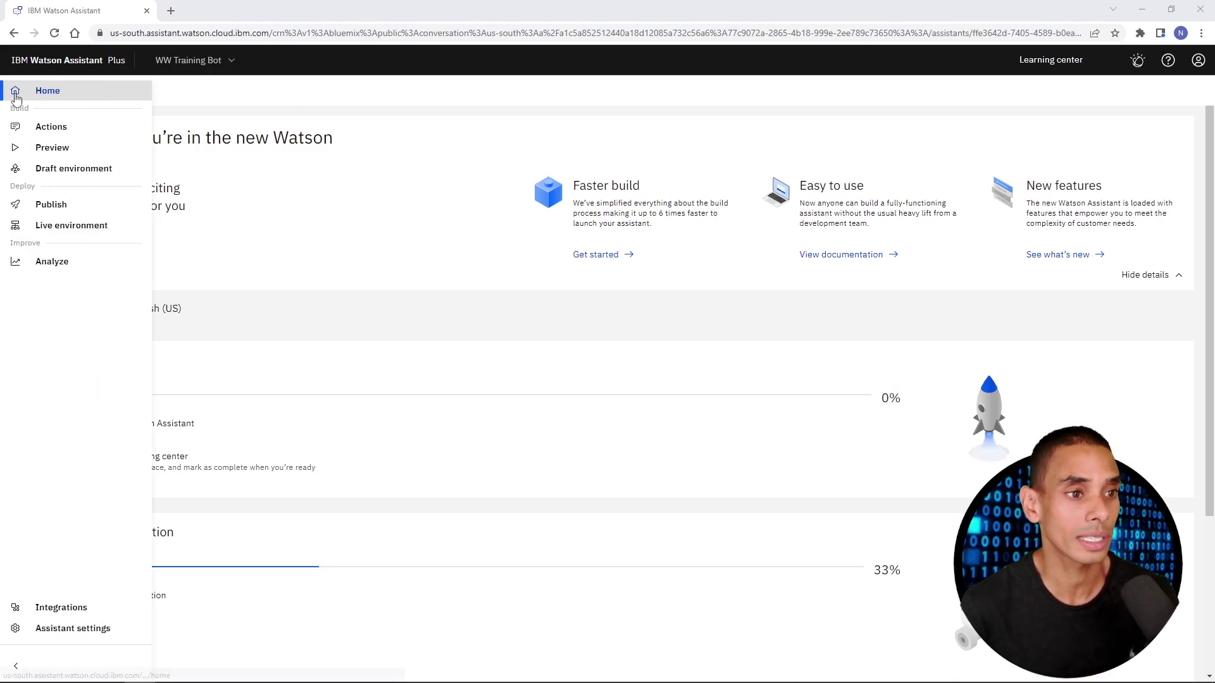
scroll(15, 100, "up", 6)
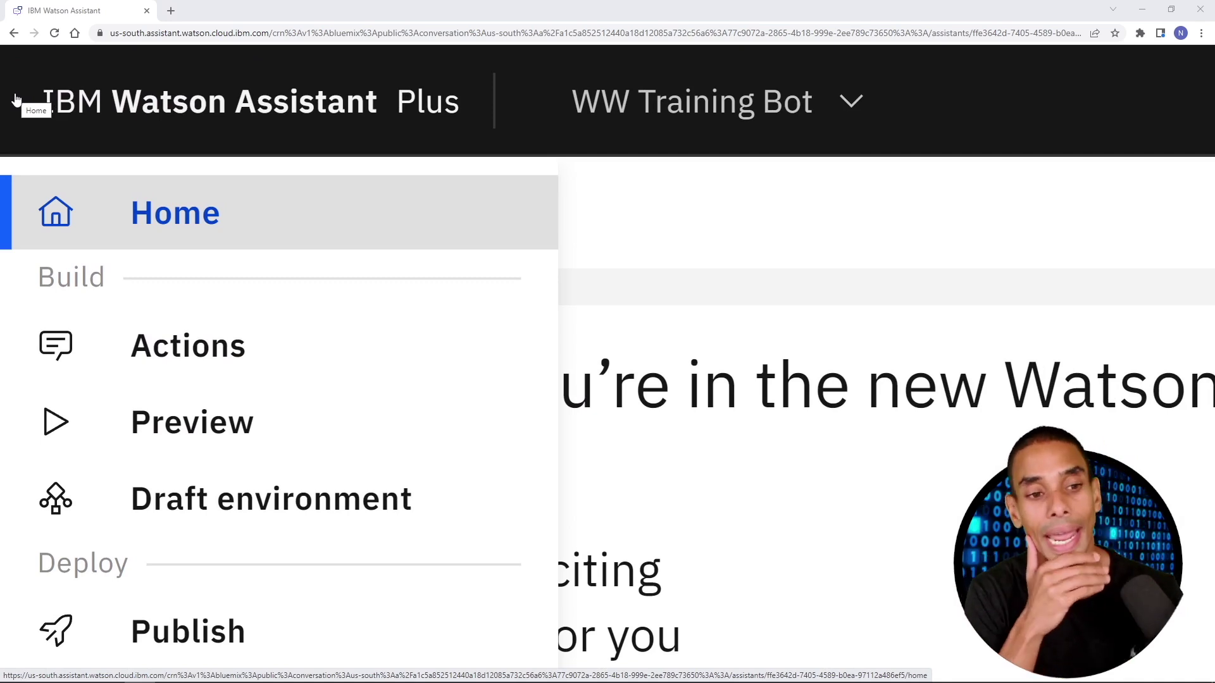
left_click(10, 331)
scroll(10, 332, "down", 2)
scroll(10, 331, "down", 2)
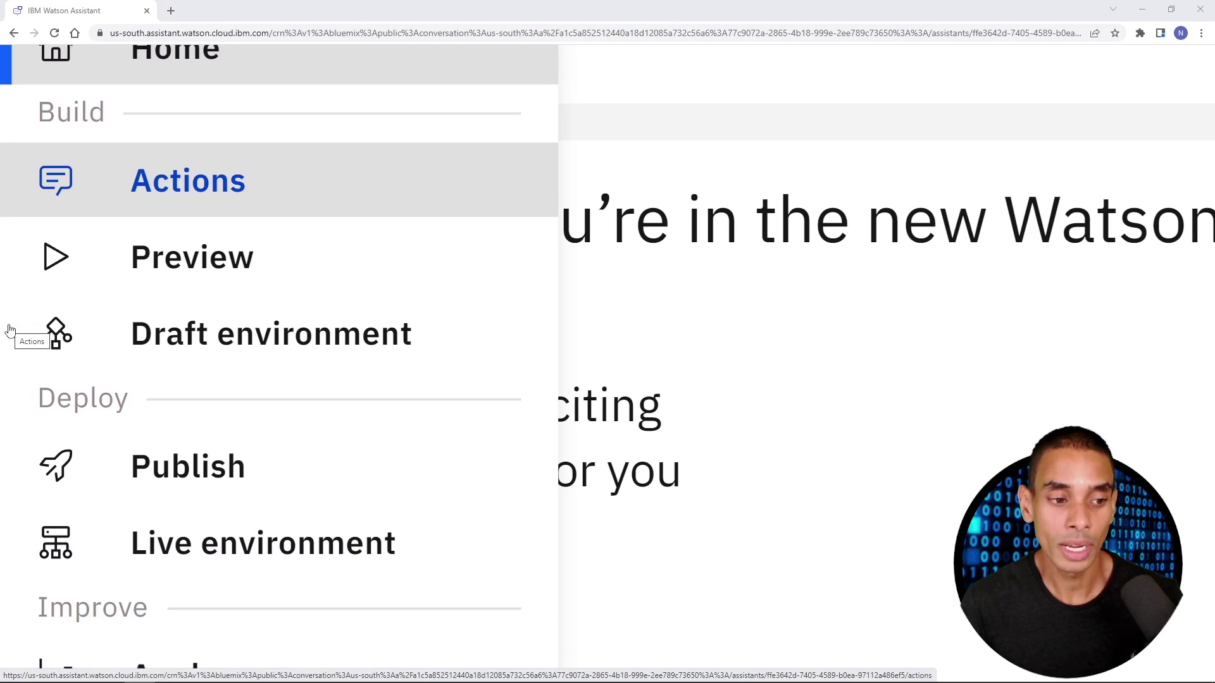
scroll(10, 331, "down", 2)
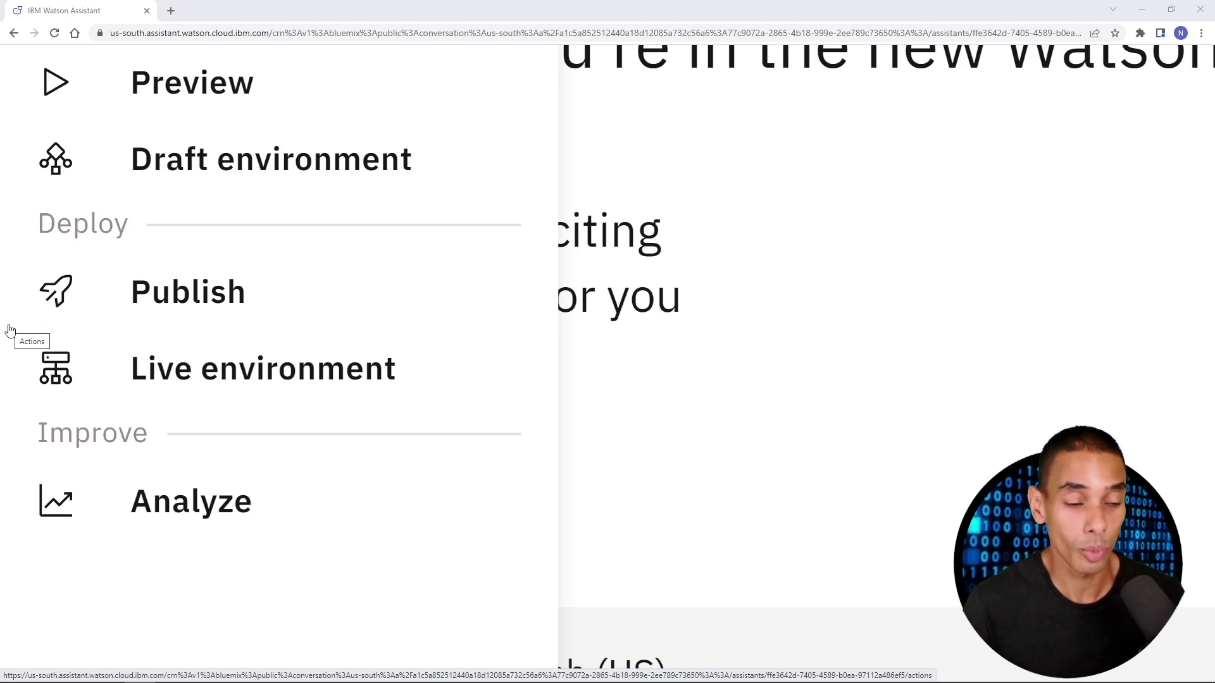
scroll(10, 331, "up", 2)
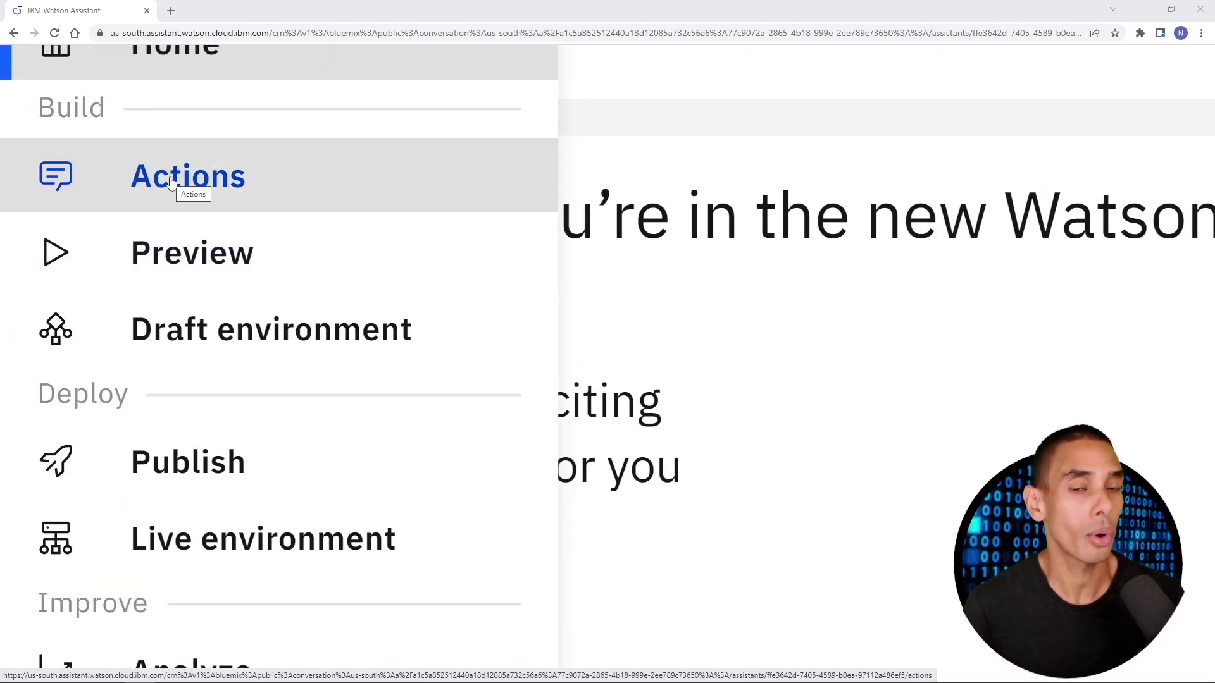
key("ctrl+0")
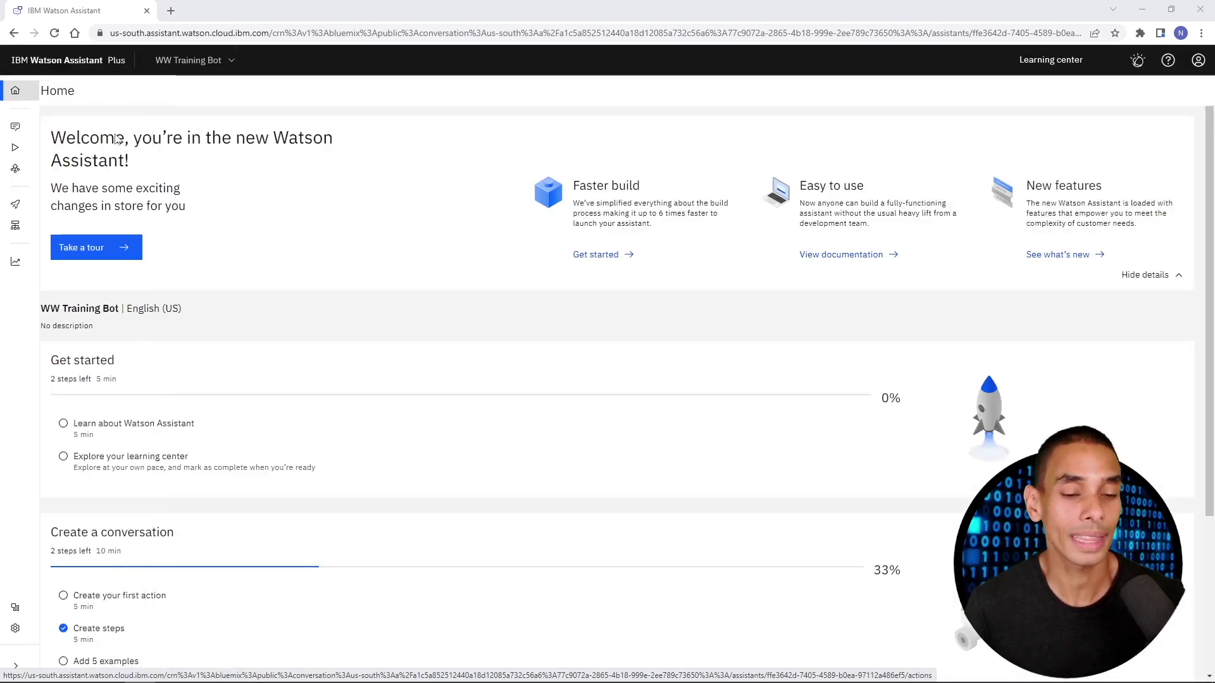
Step: Open the Actions page of the WW Training Bot assistant
mouse_move(15, 130)
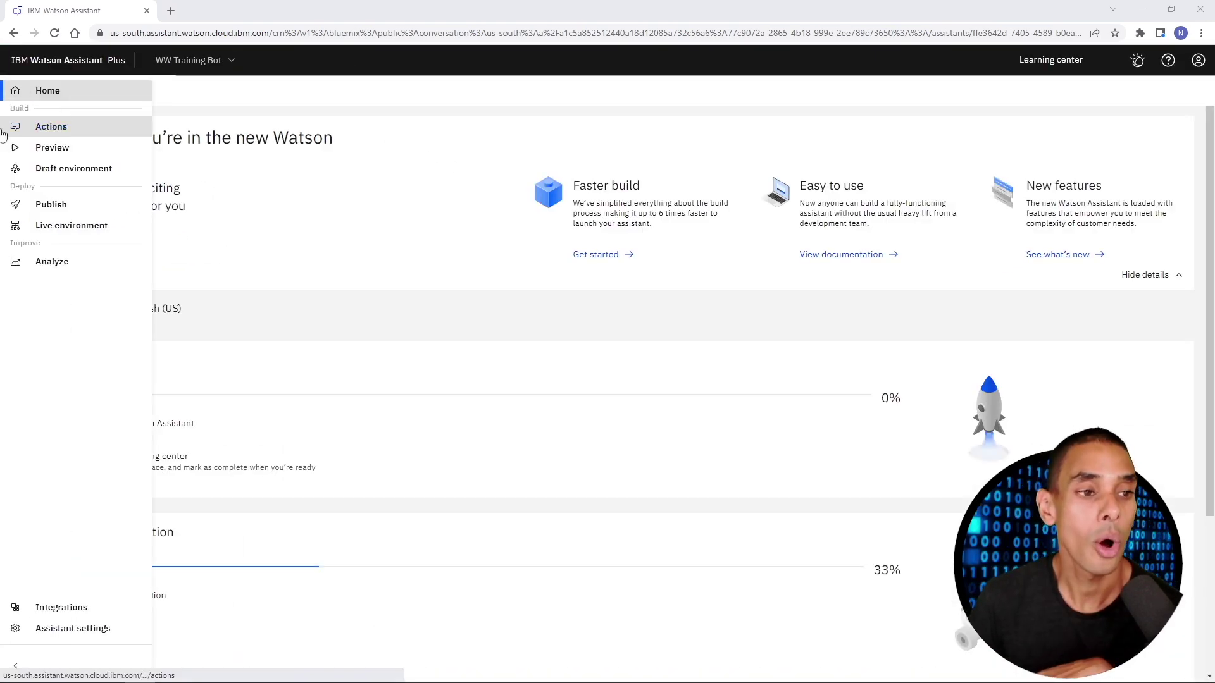
key("ctrl+plus")
key("ctrl+plus")
key("ctrl+plus")
key("ctrl+plus")
key("ctrl+plus")
key("ctrl+plus")
key("ctrl+plus")
key("ctrl+plus")
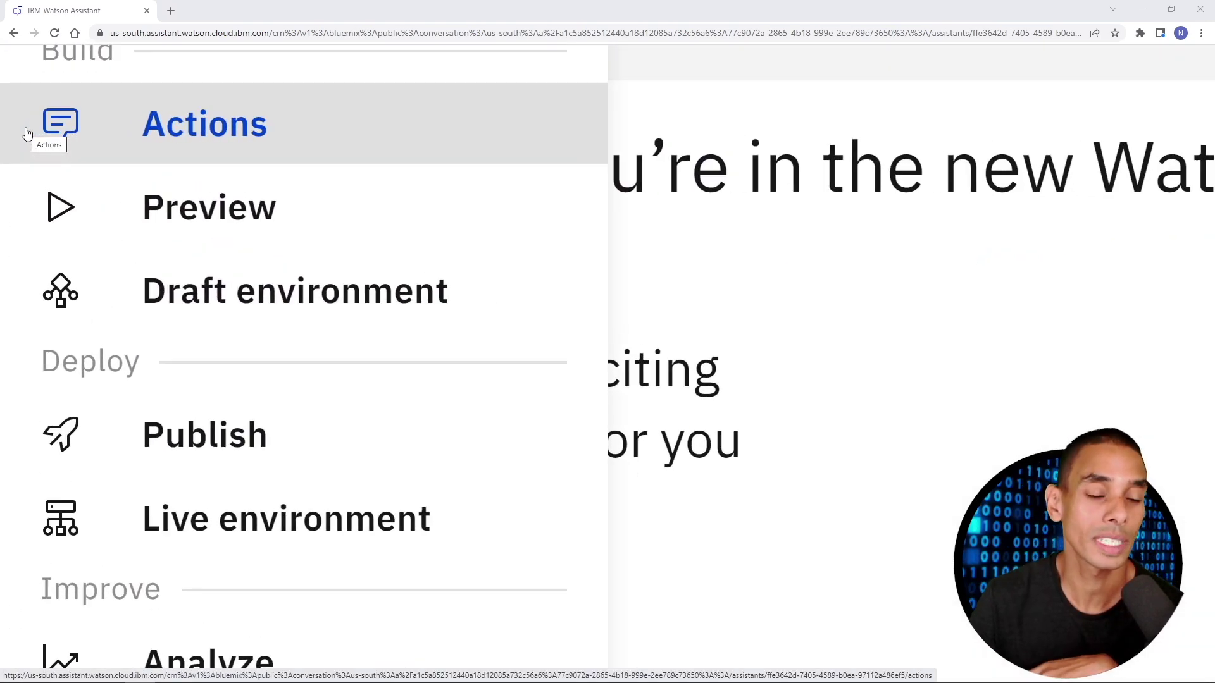
left_click(26, 133)
key("ctrl+0")
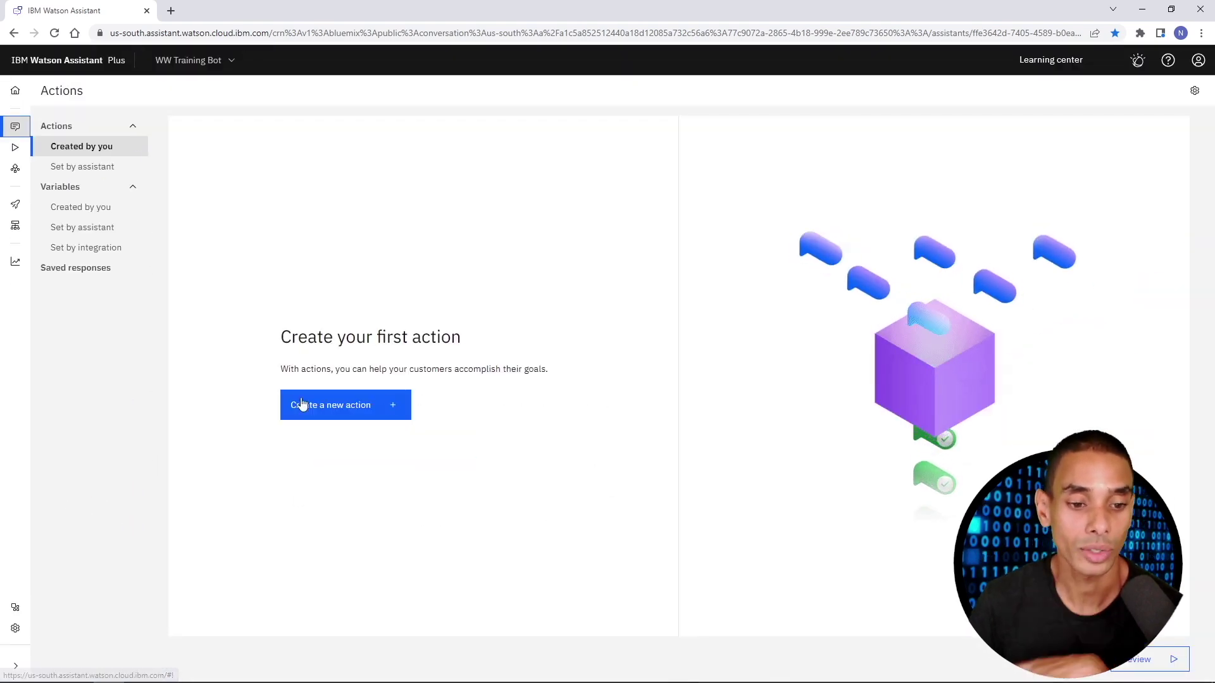
Step: Create and save a new action that starts with the customer phrase "What are your store locations in Sydney CBD?"
left_click(340, 404)
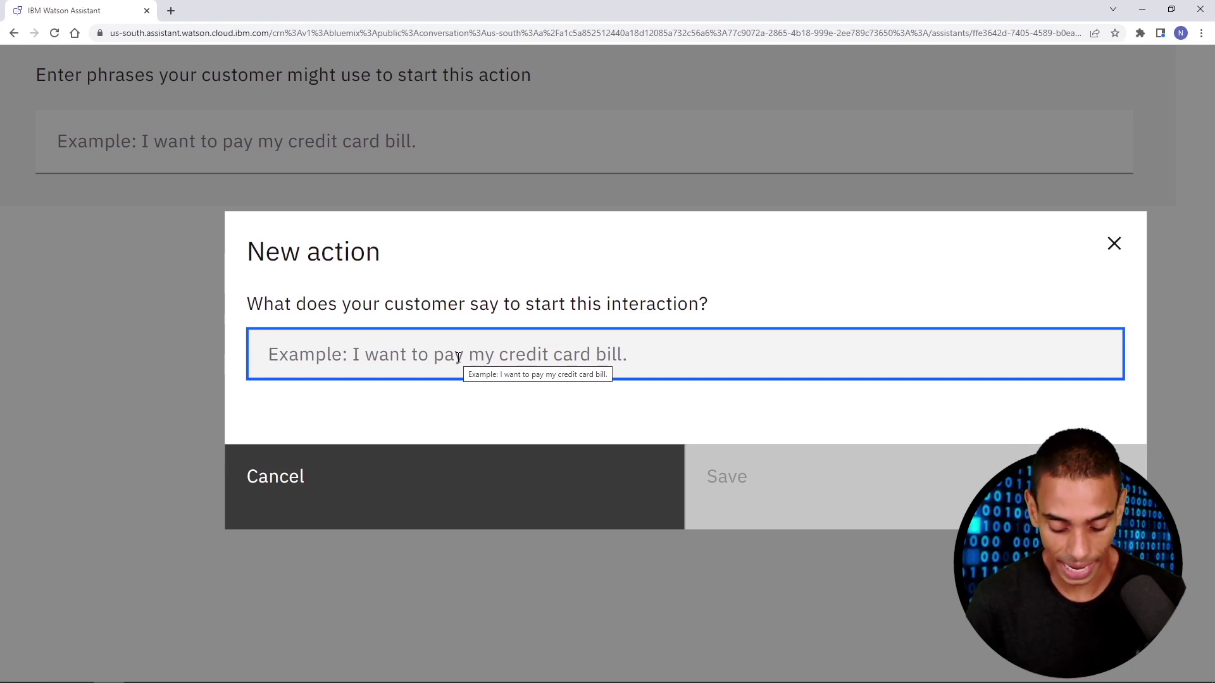
type("What a")
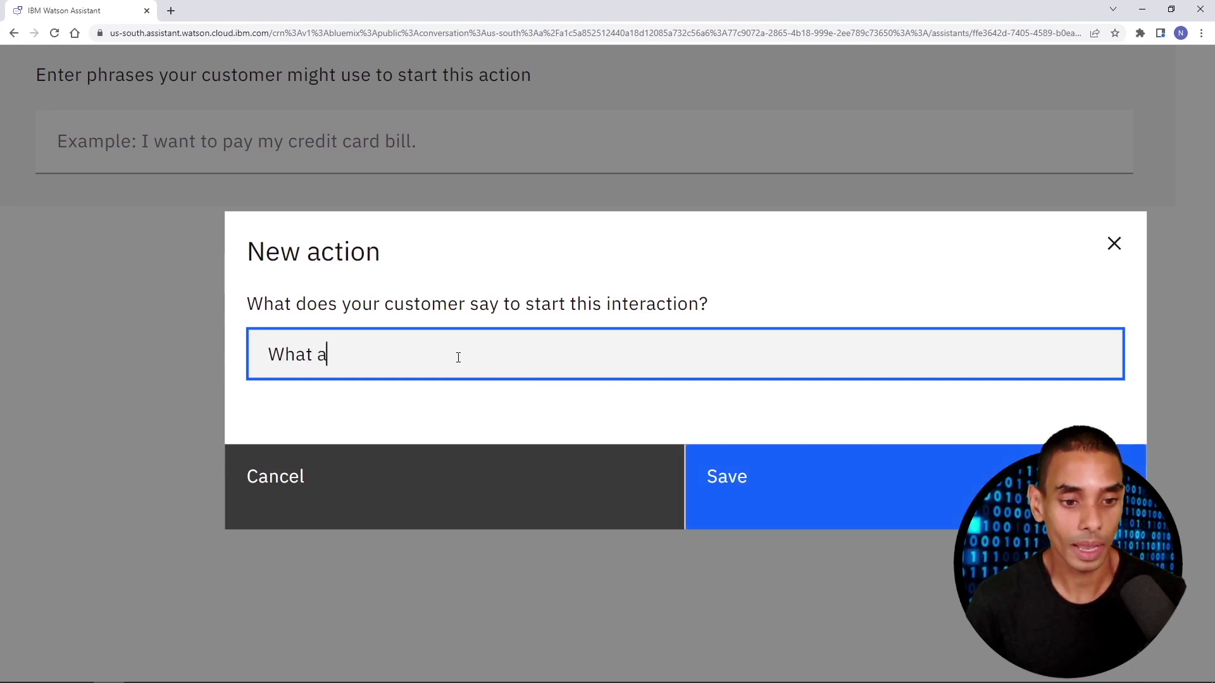
type("re your store loc")
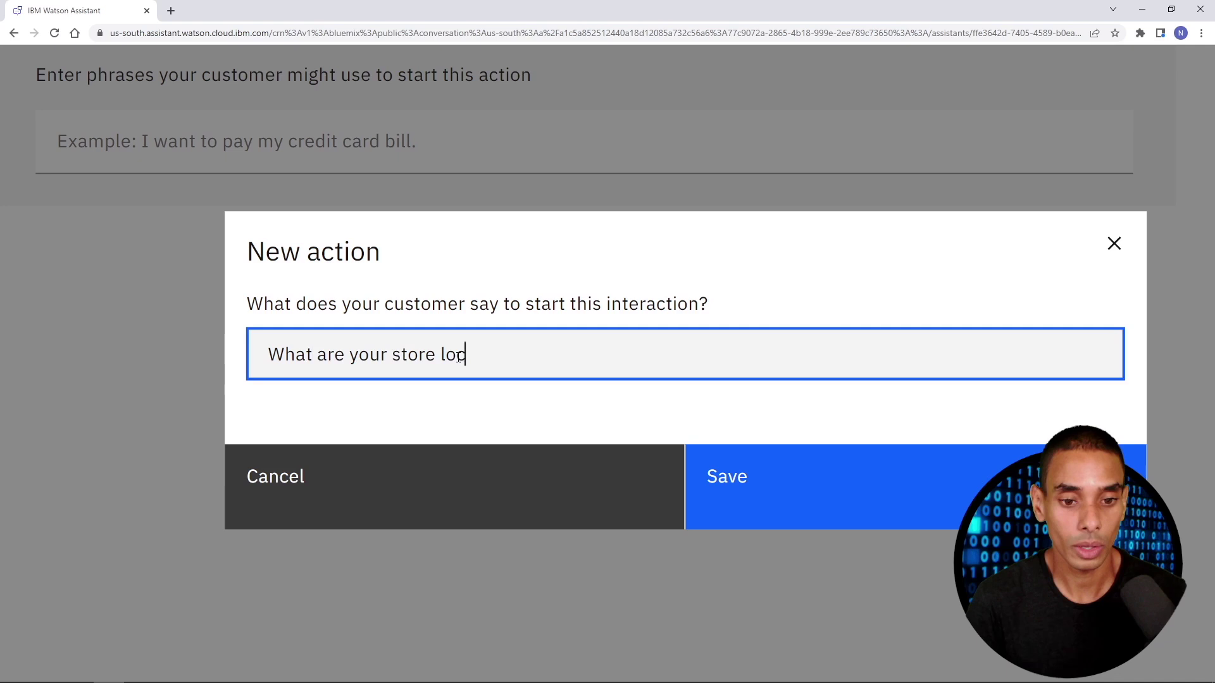
type("ations in Sydney")
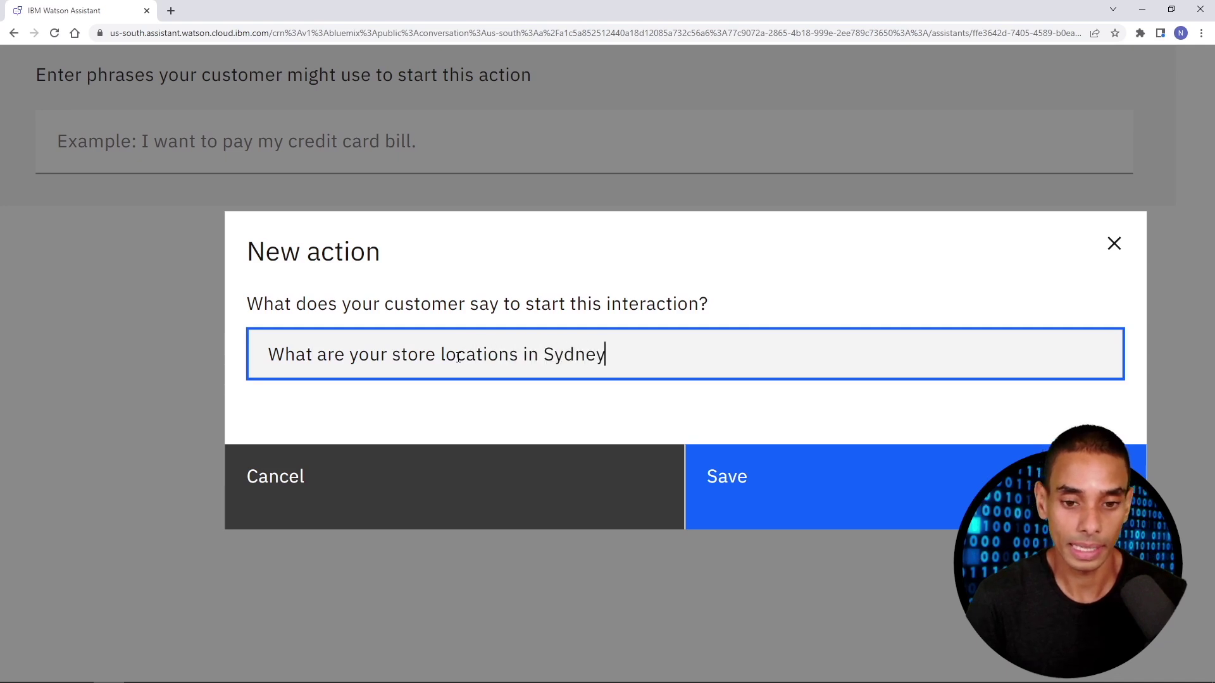
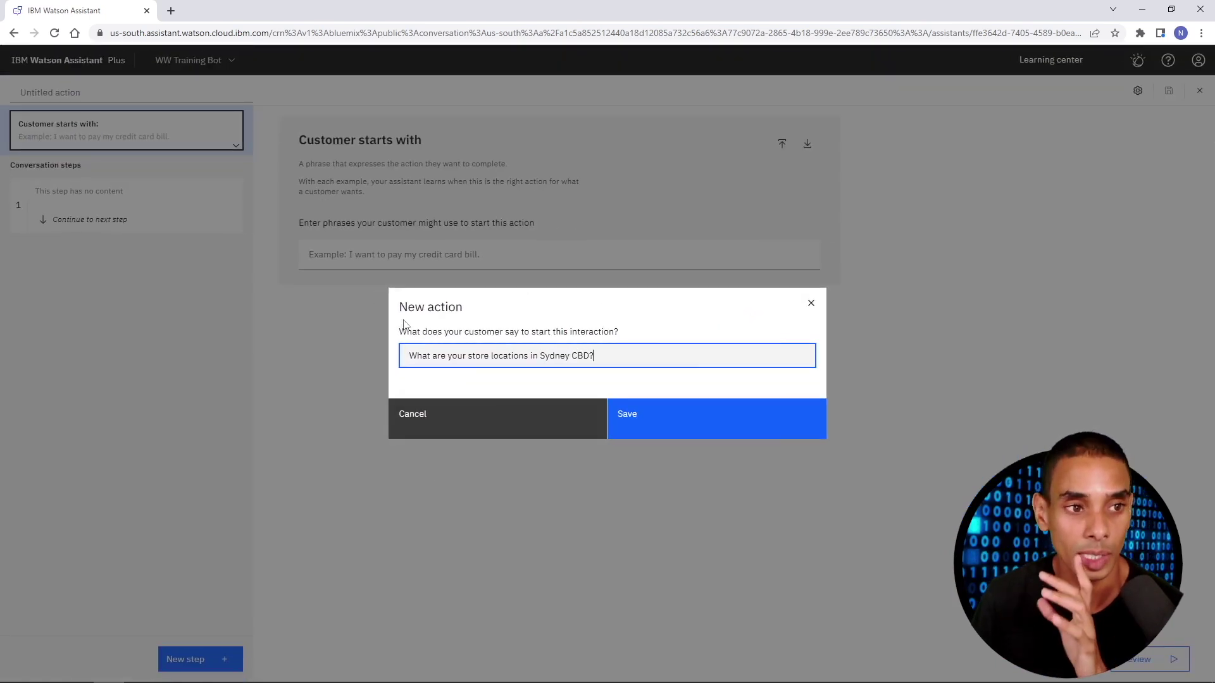
left_click_drag(408, 355, 620, 349)
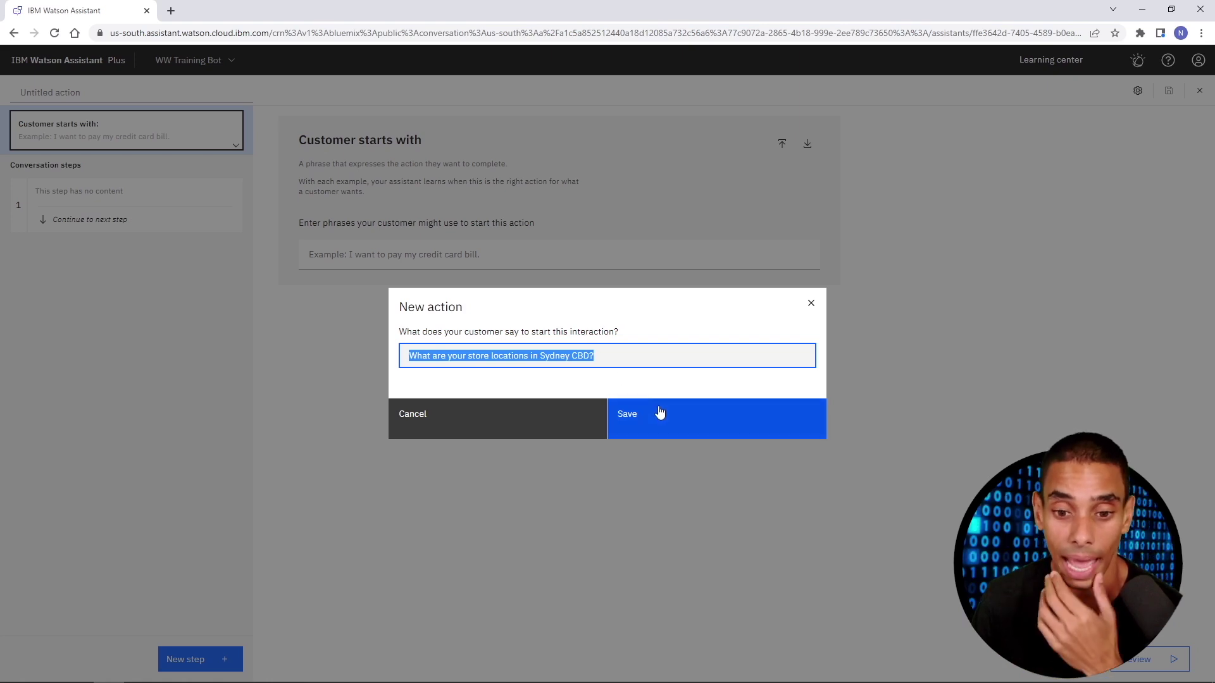
left_click(669, 427)
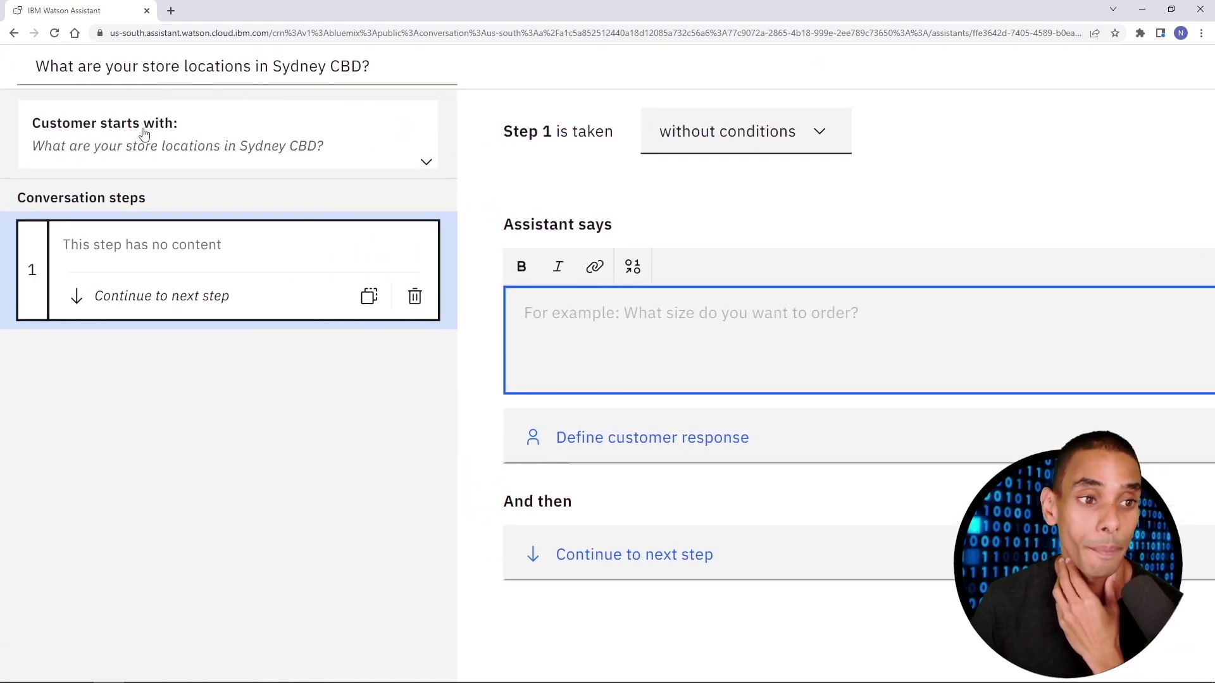
Step: Add "What stores do you have in Sydney?" as another customer phrase that starts the action
left_click(144, 133)
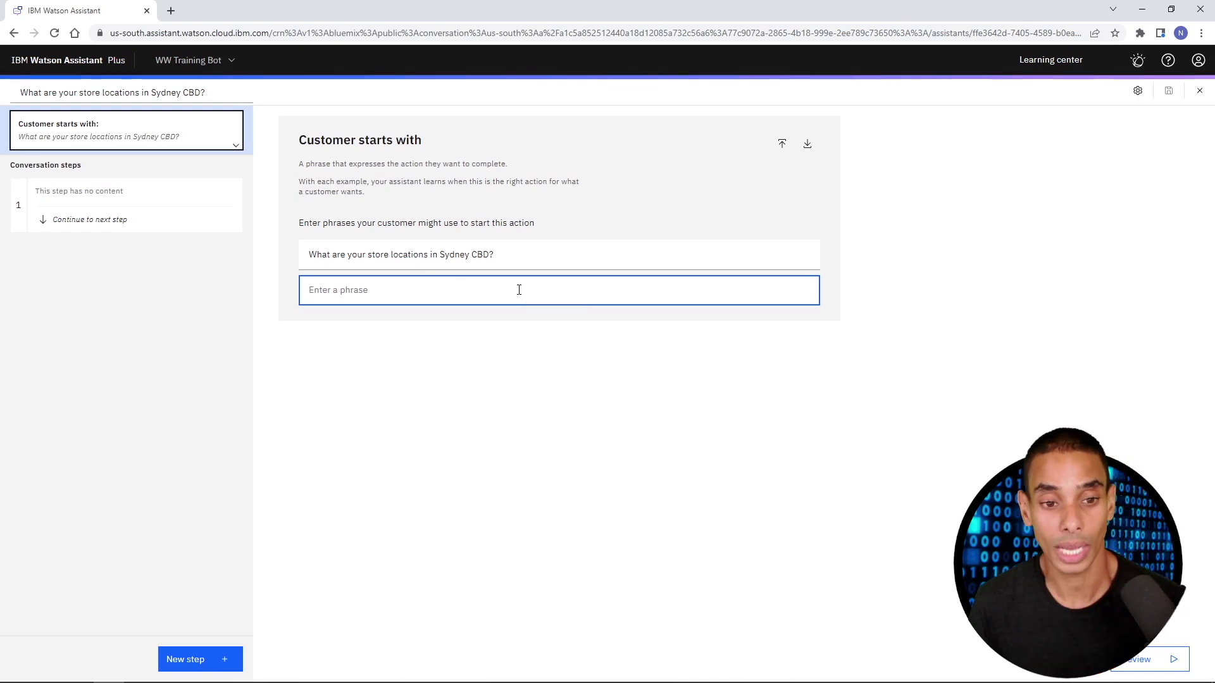
type("What")
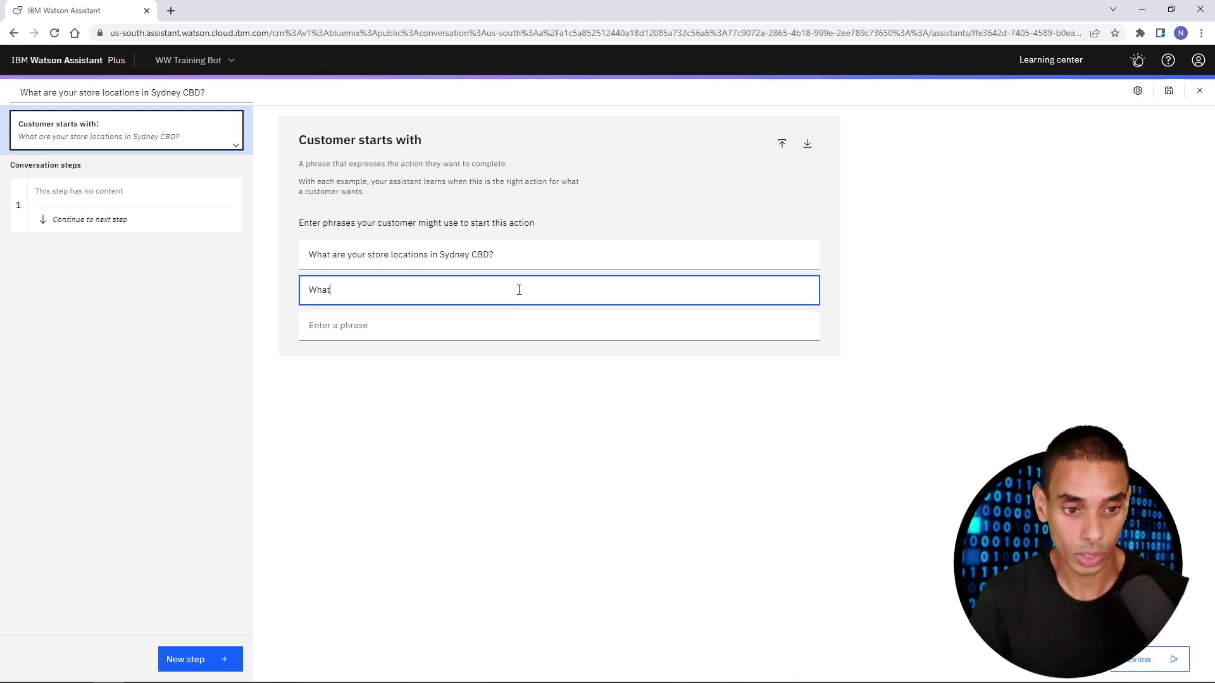
type(" stores d")
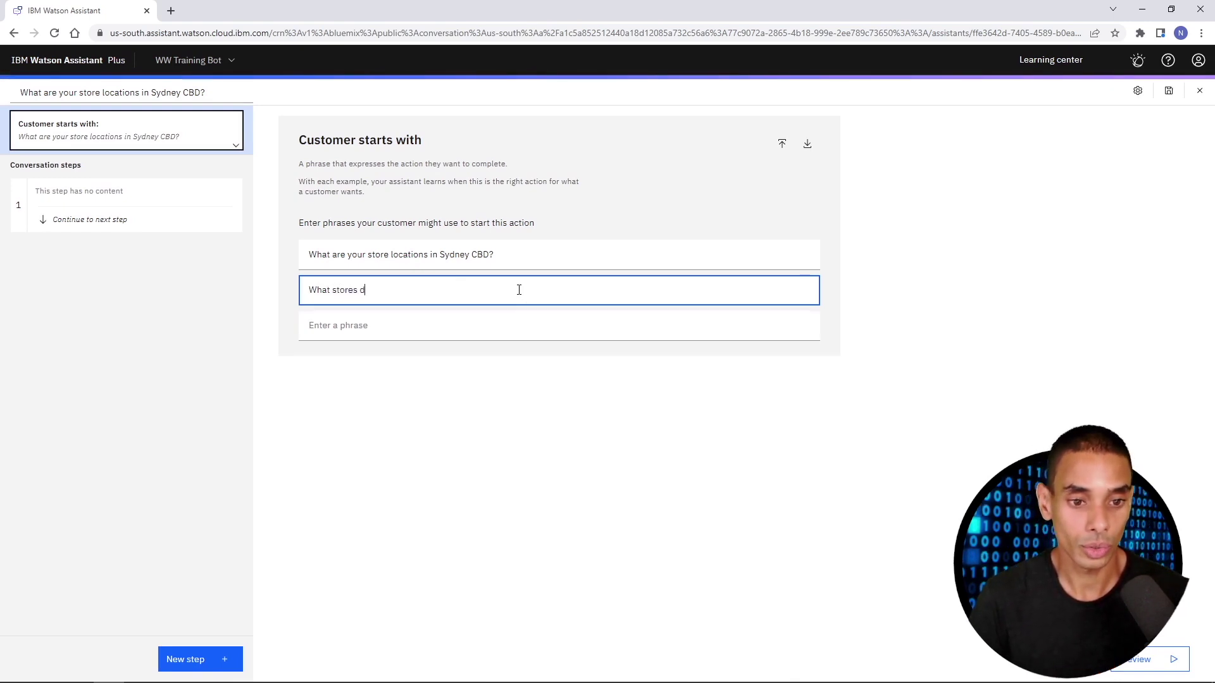
type("o you have in Sy")
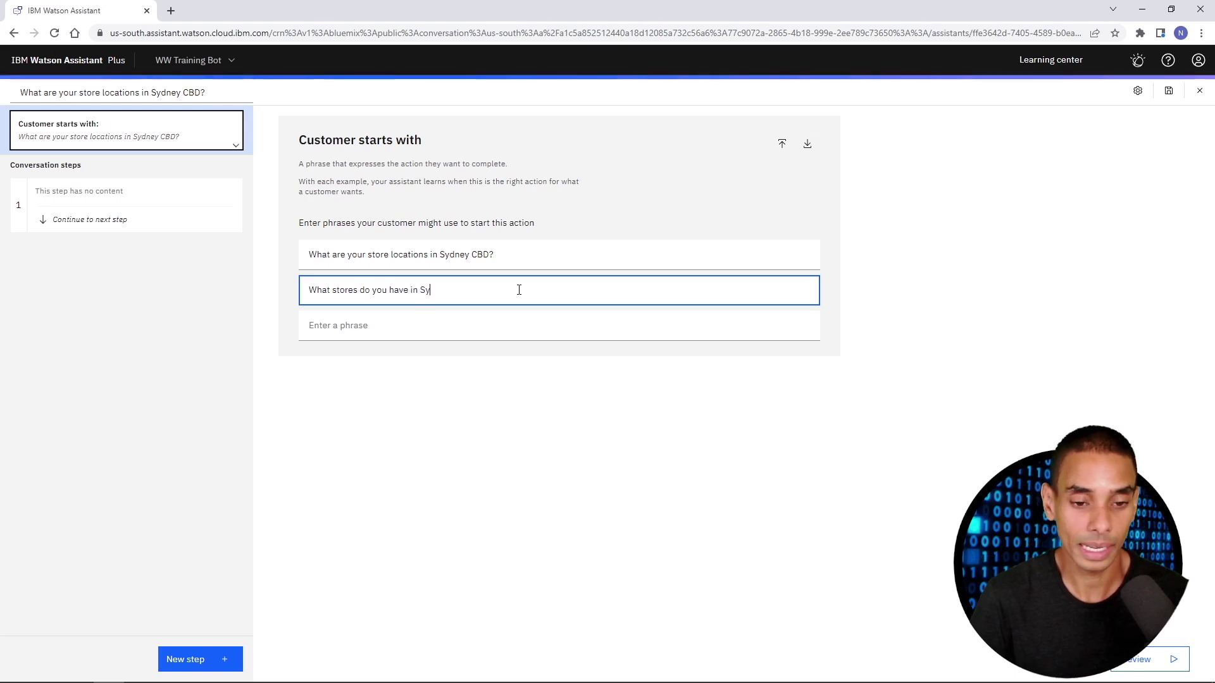
type("dney?")
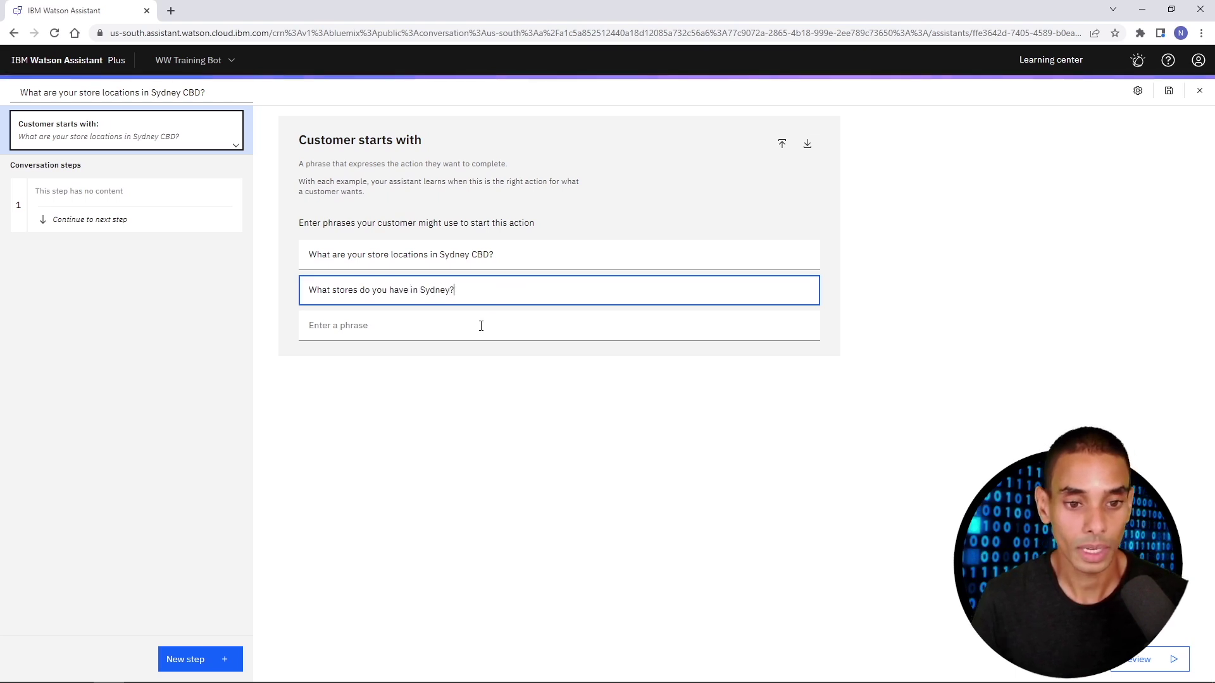
left_click(481, 325)
left_click(481, 301)
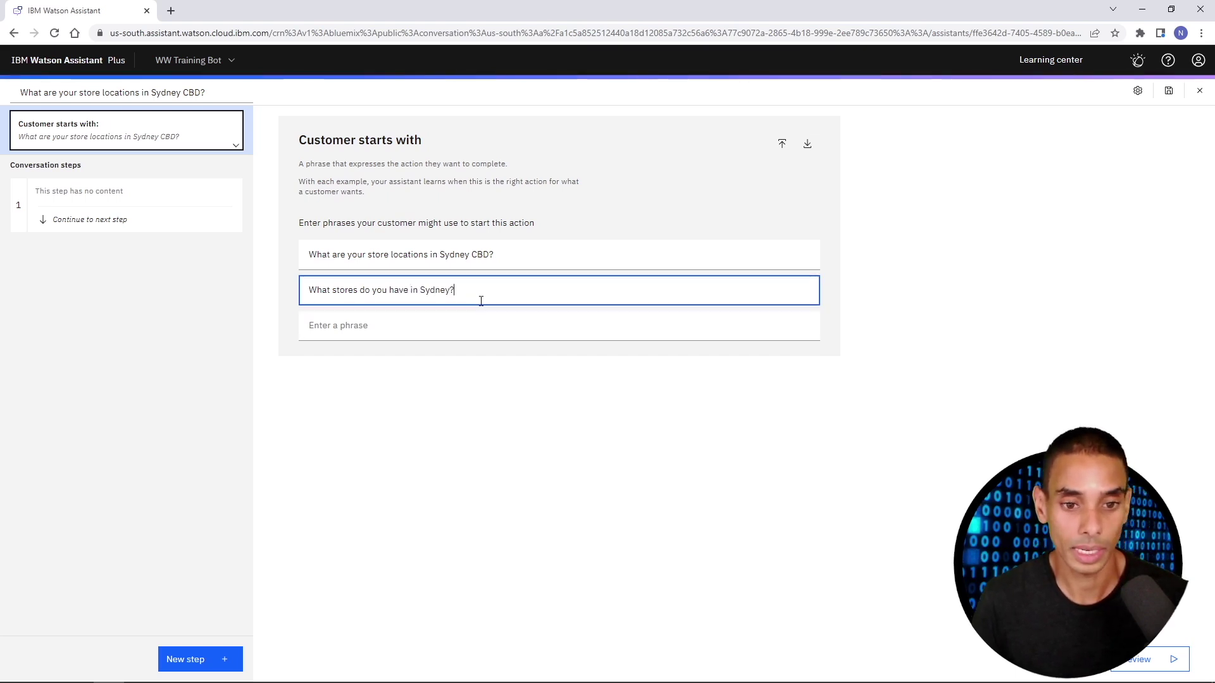
key("Return")
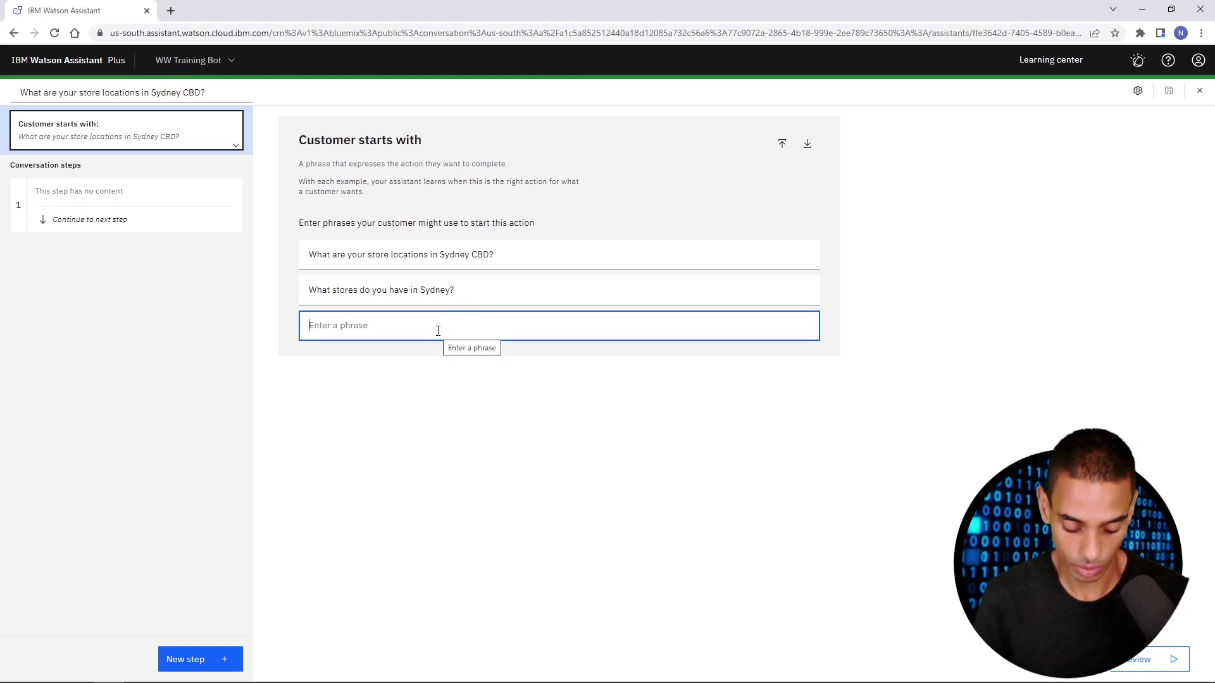
Step: Add "Where are your stores in Sydney?" as a further customer phrase for the action
type("Where are yo")
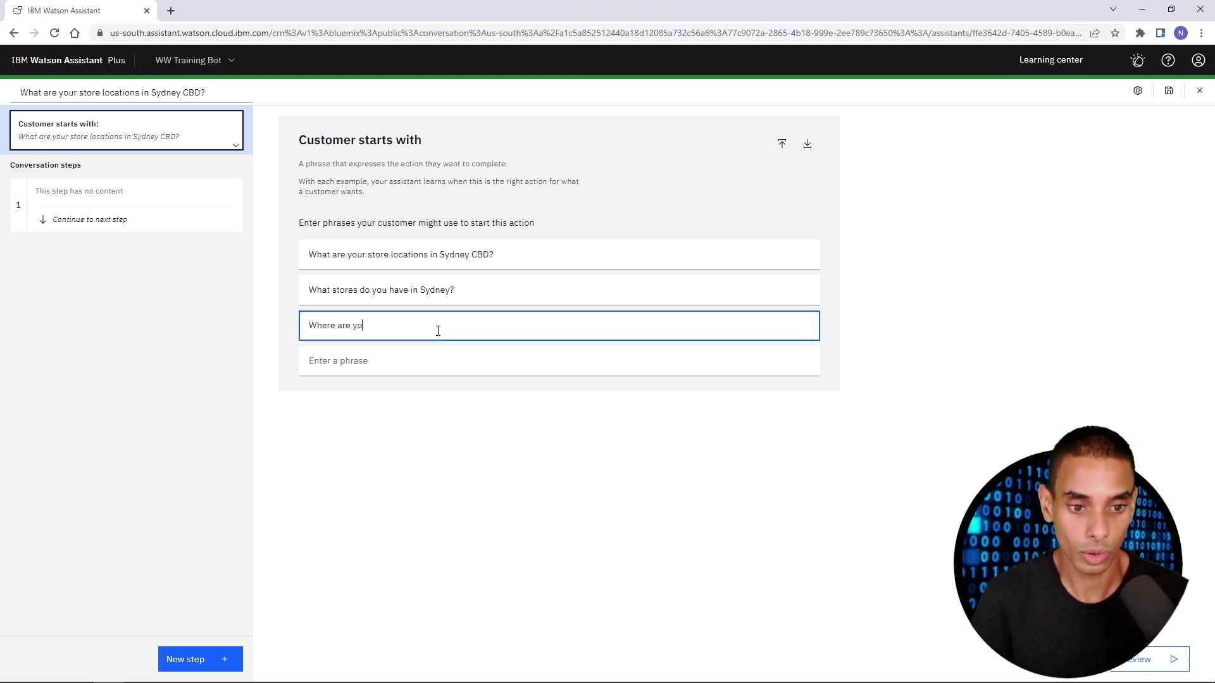
type("ur stores in Sydney?")
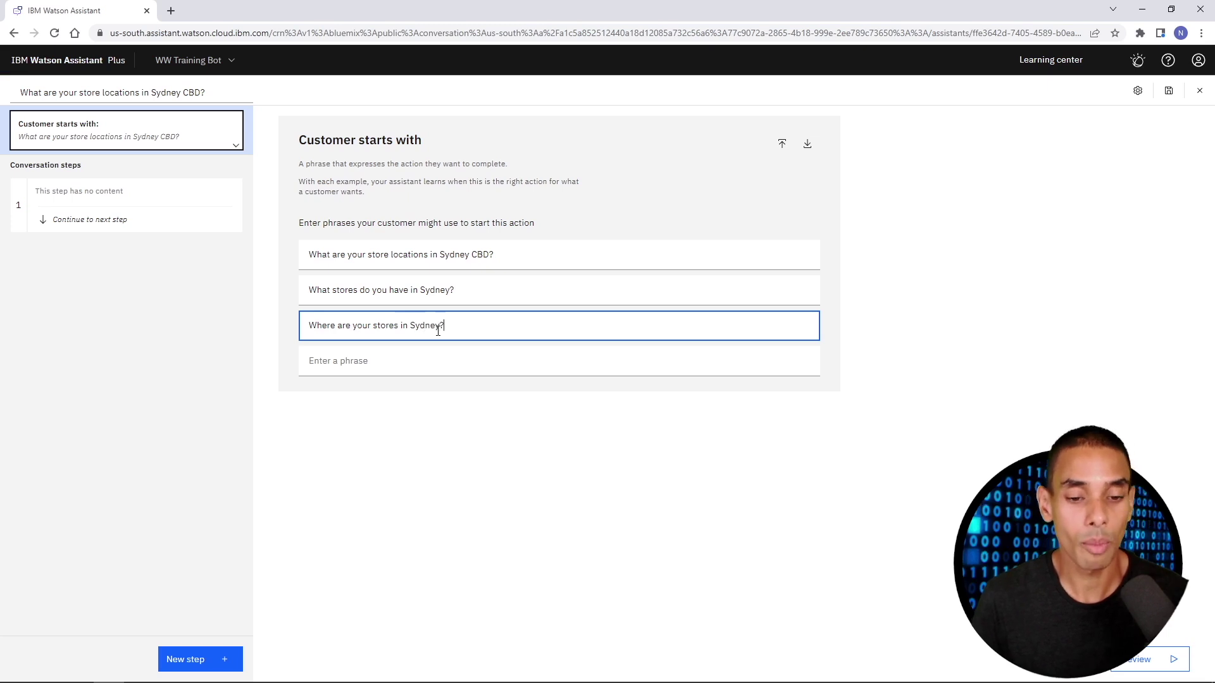
left_click(407, 362)
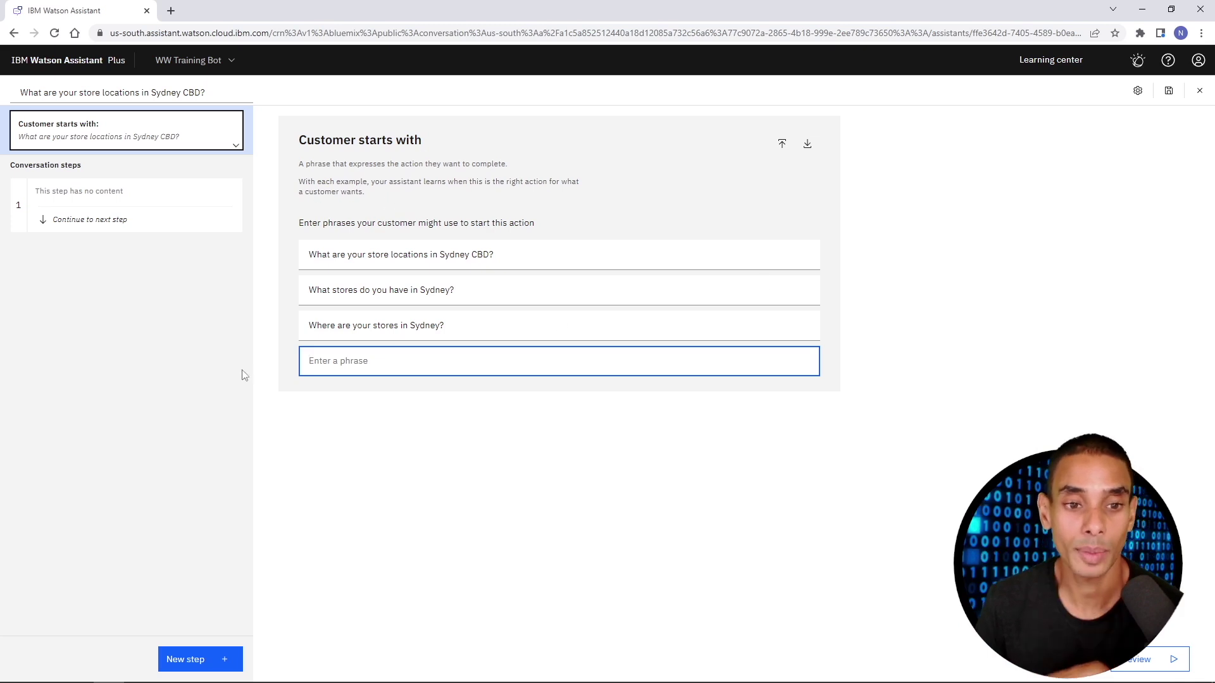
Step: Write step 1's assistant reply as "Our nearest store in Sydney CBD is" followed by the store's street address and an exclamation mark
left_click(223, 213)
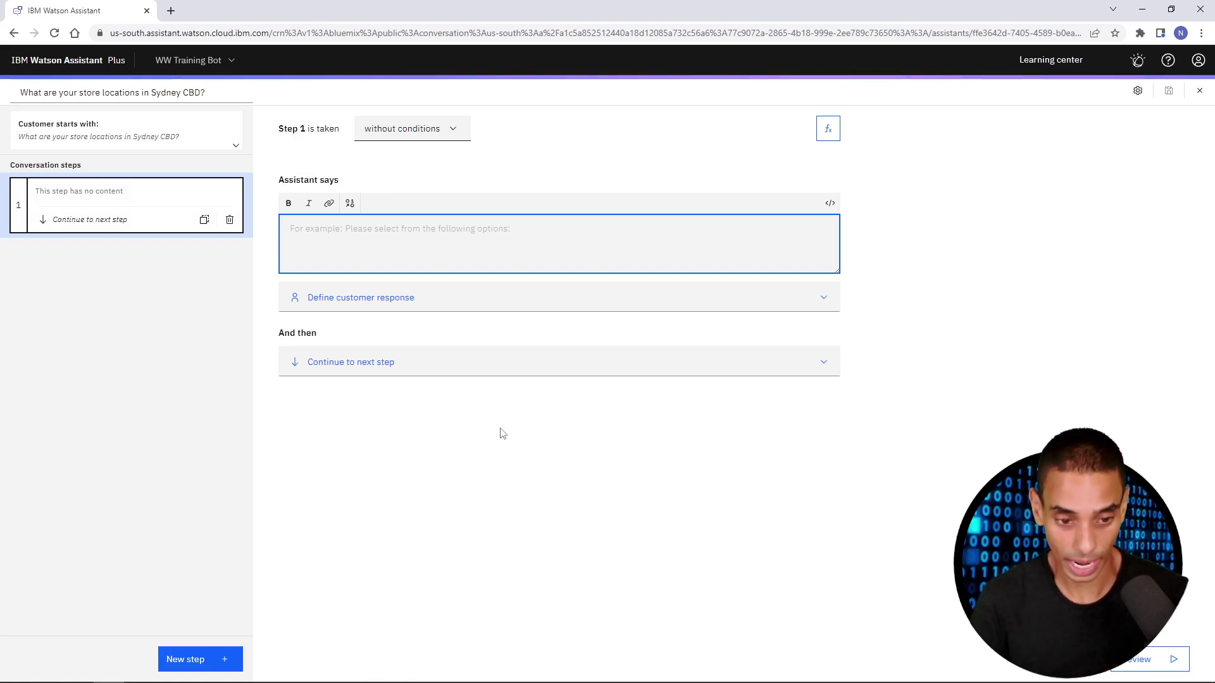
type("Our ne")
type("w")
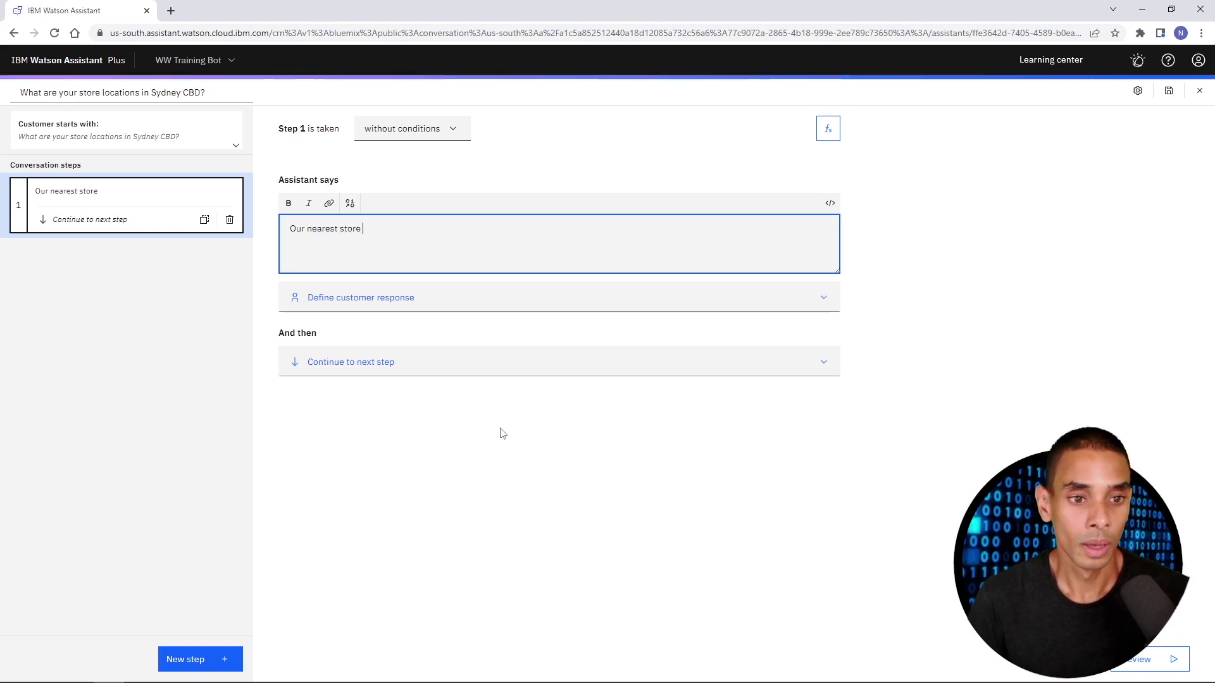
type("rest store in Sydney")
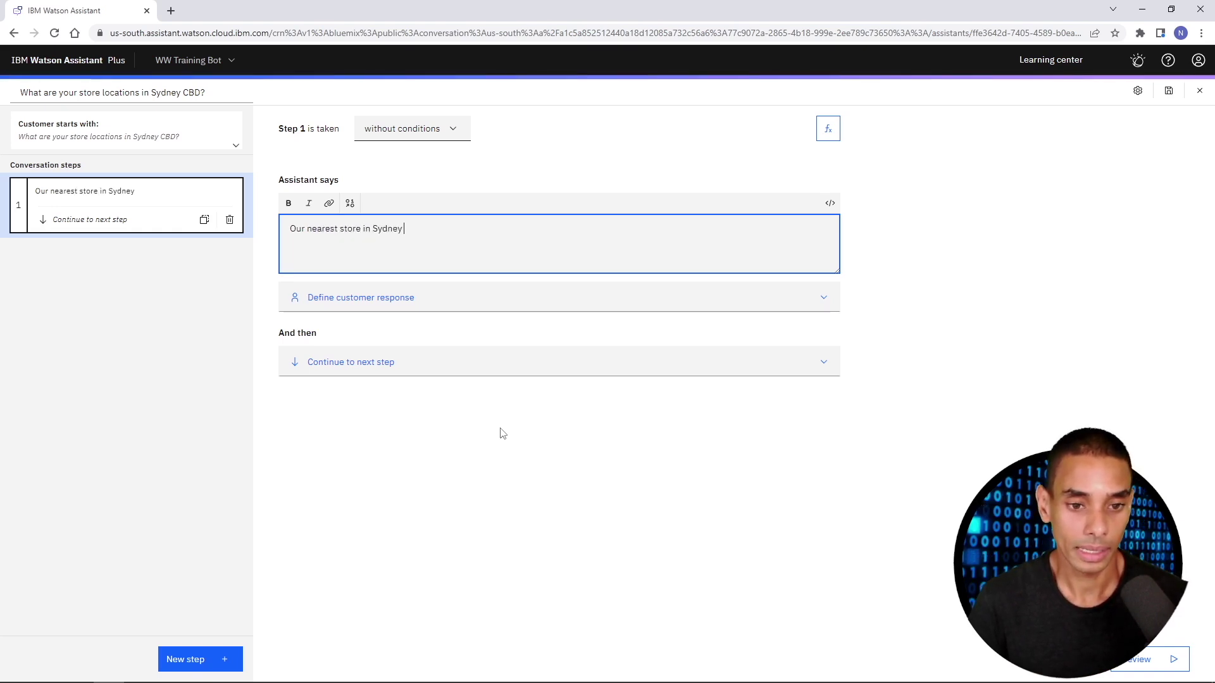
type(" CBD ios ")
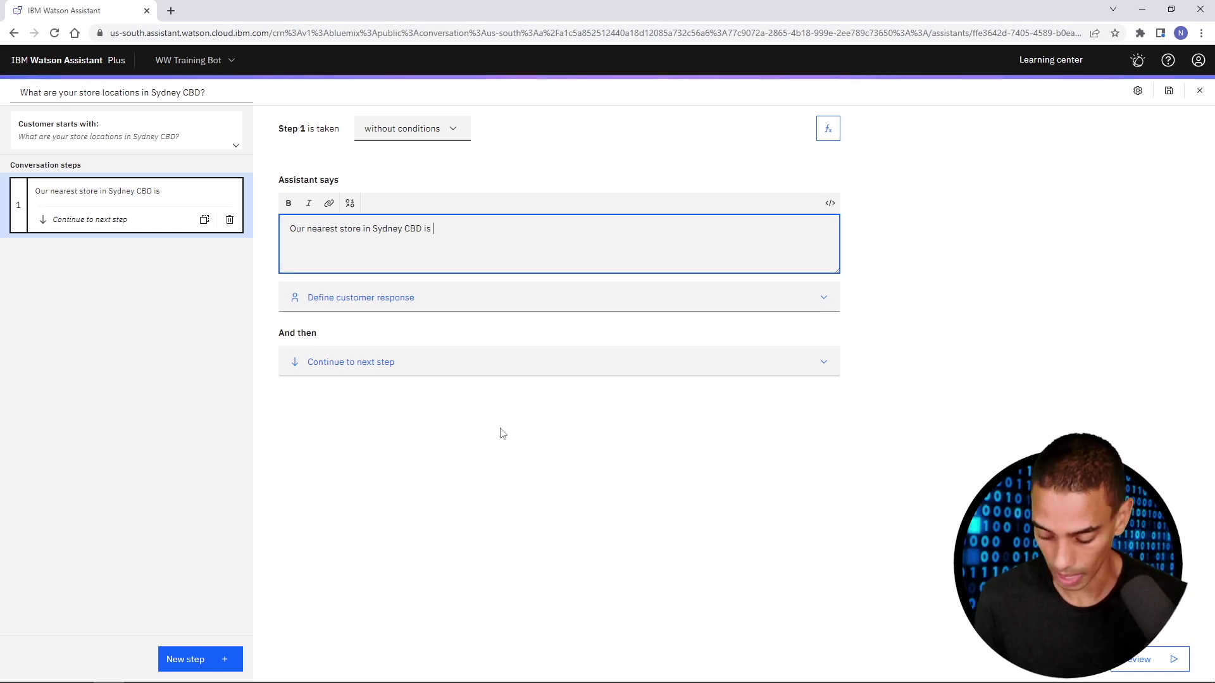
type("100 George S")
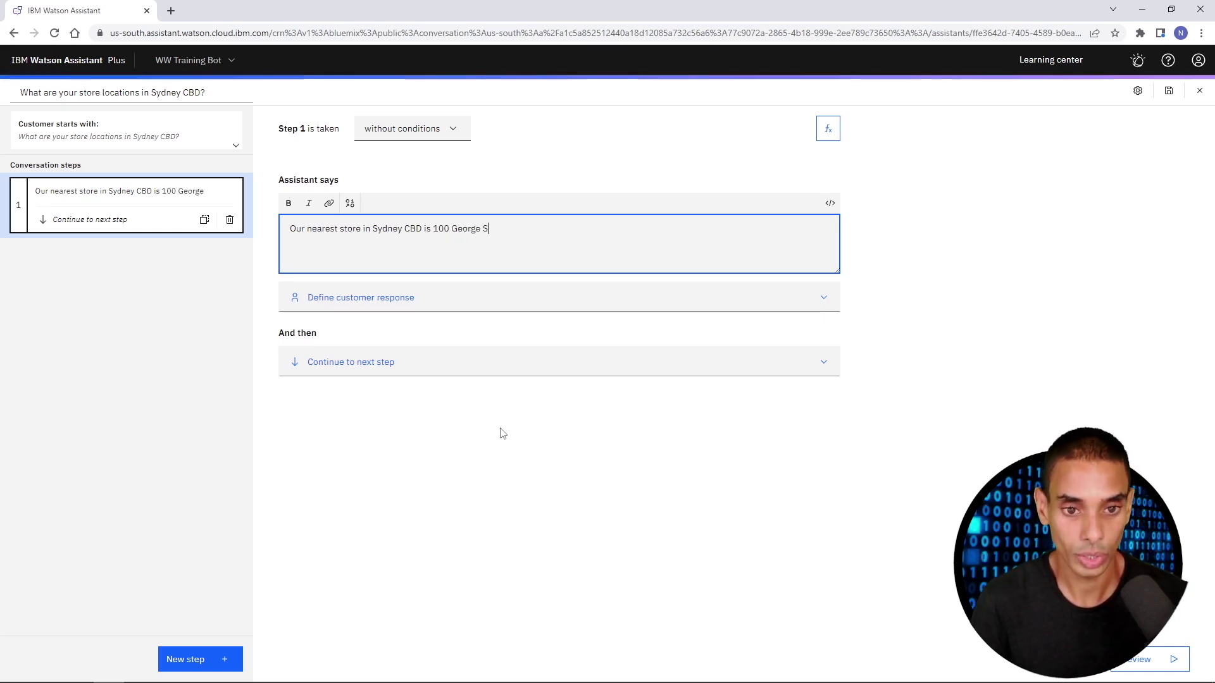
type("treet Sydney!")
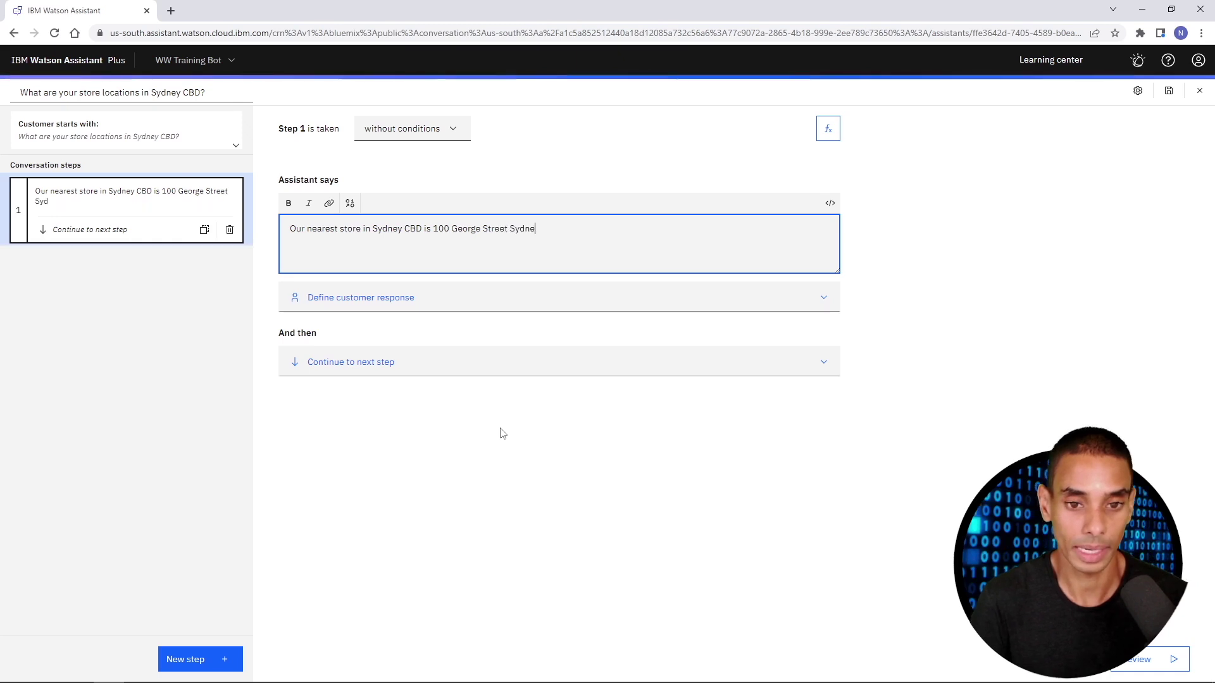
left_click(492, 422)
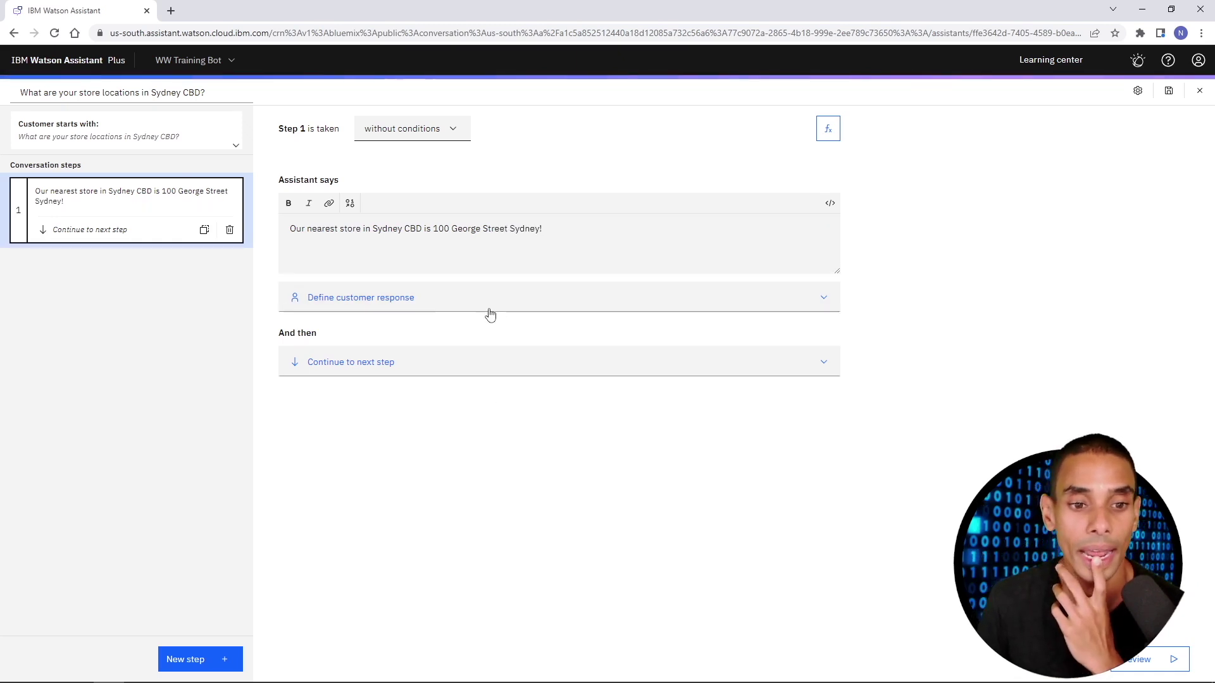
Step: Make step 1 end the action after the assistant's reply, and save the action
left_click(421, 361)
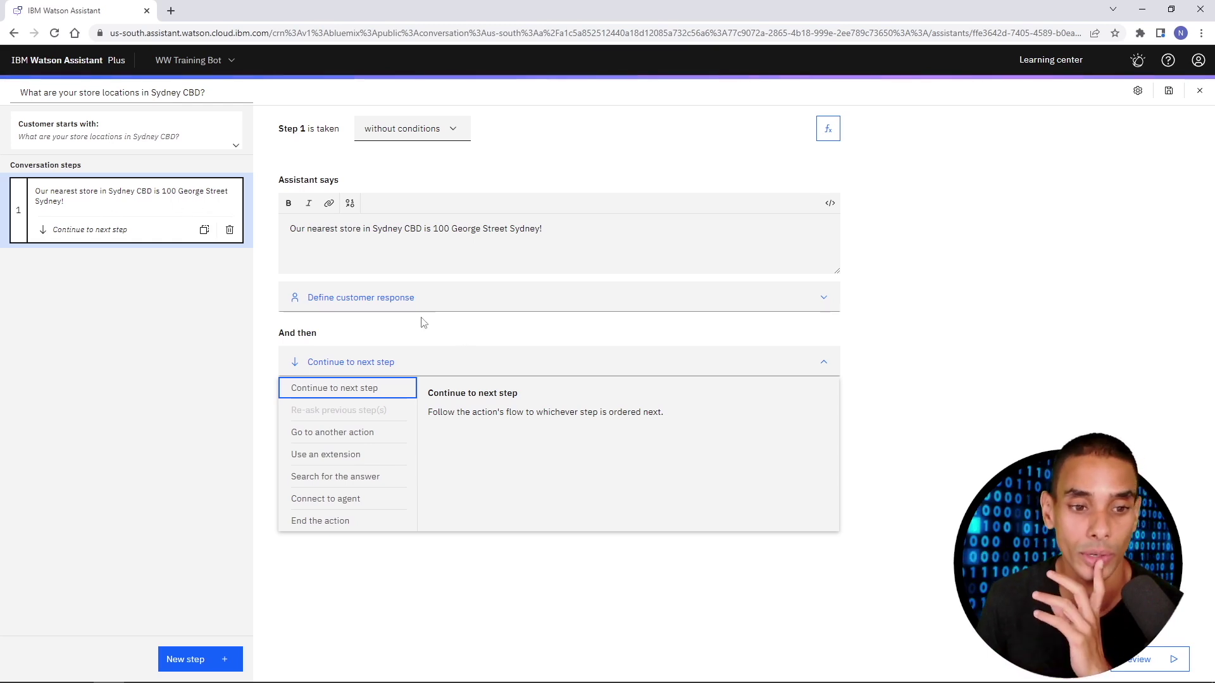
left_click(542, 229)
left_click_drag(542, 229, 289, 230)
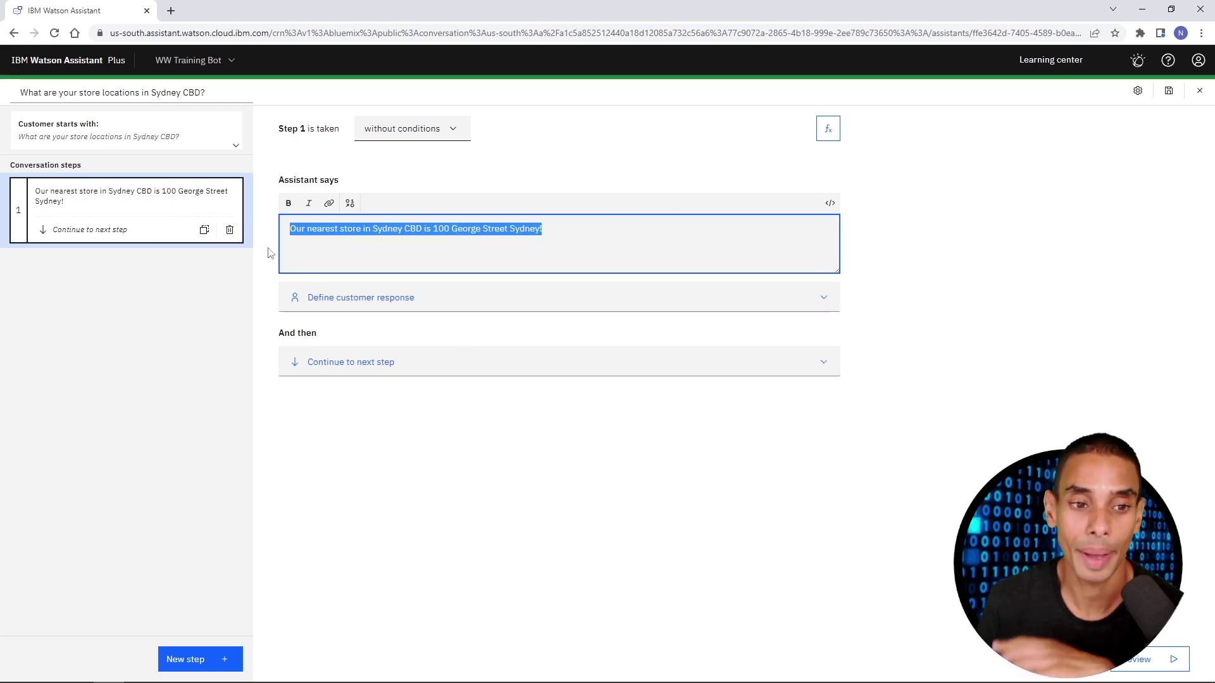
left_click(337, 233)
left_click_drag(380, 232, 449, 229)
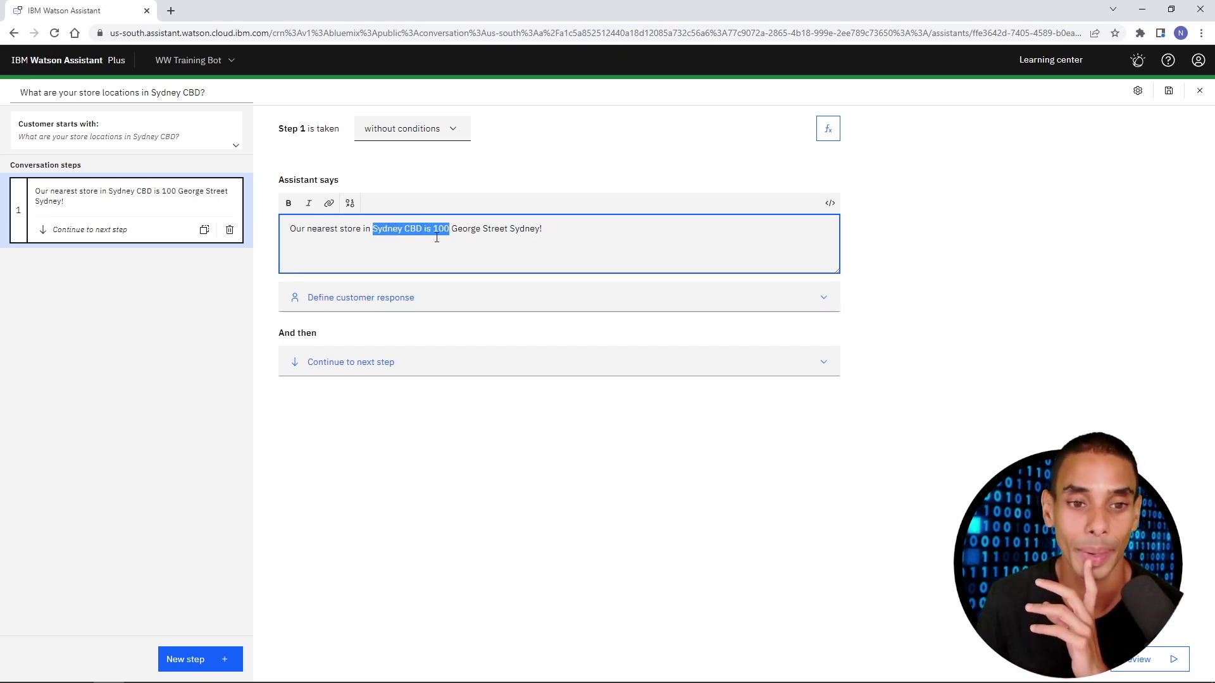
left_click(461, 229)
left_click(405, 371)
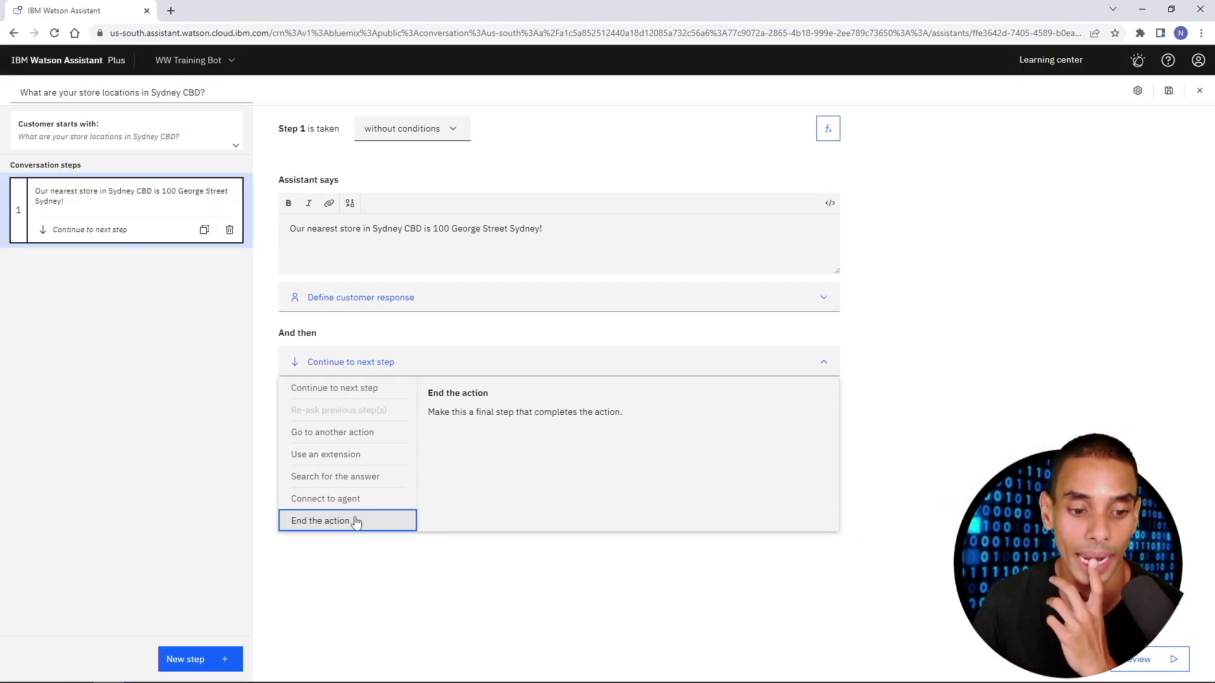
left_click(348, 514)
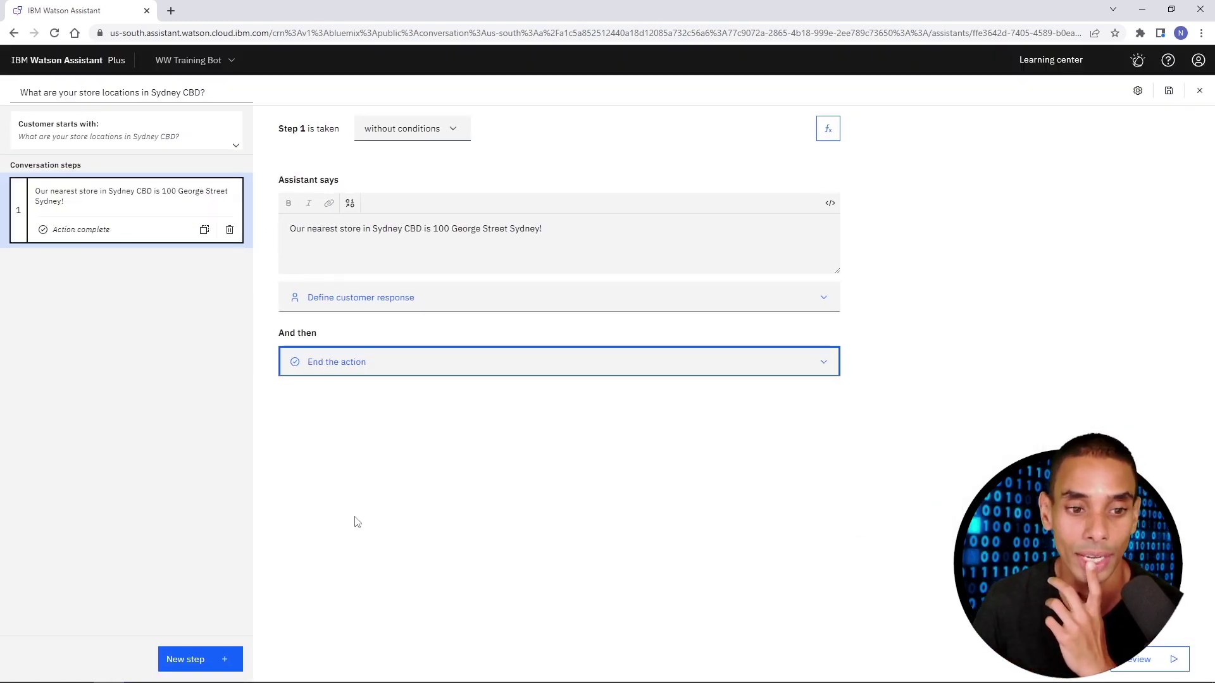
left_click(549, 471)
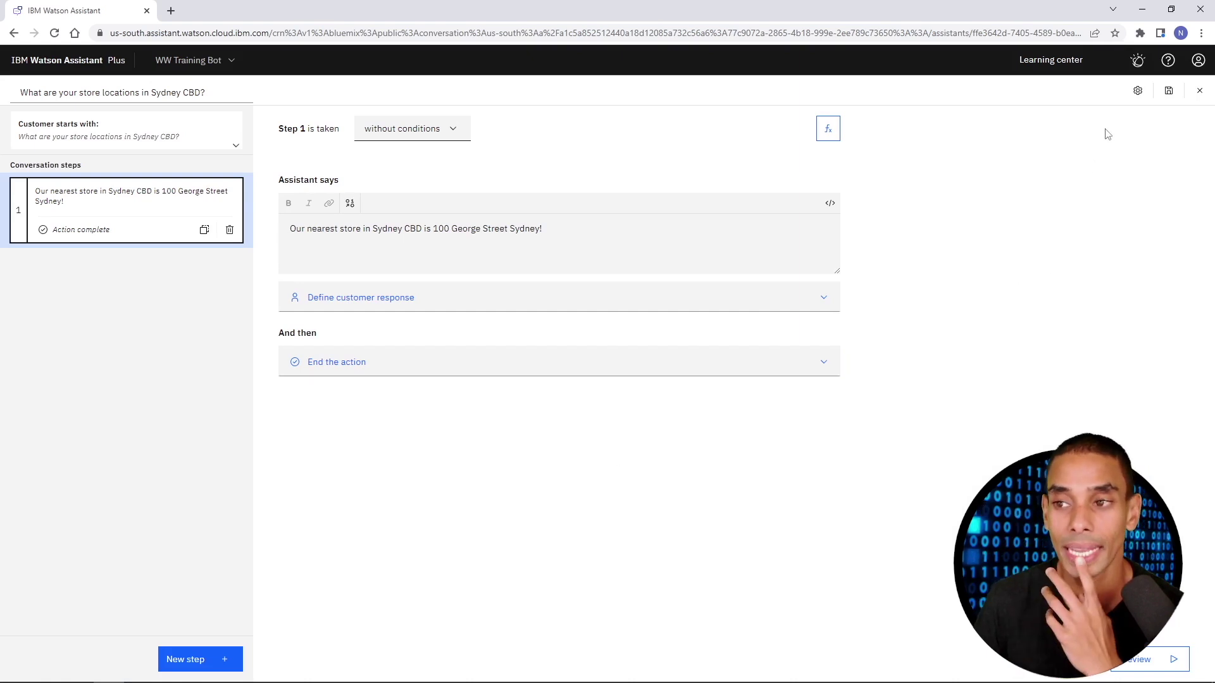
left_click(1169, 90)
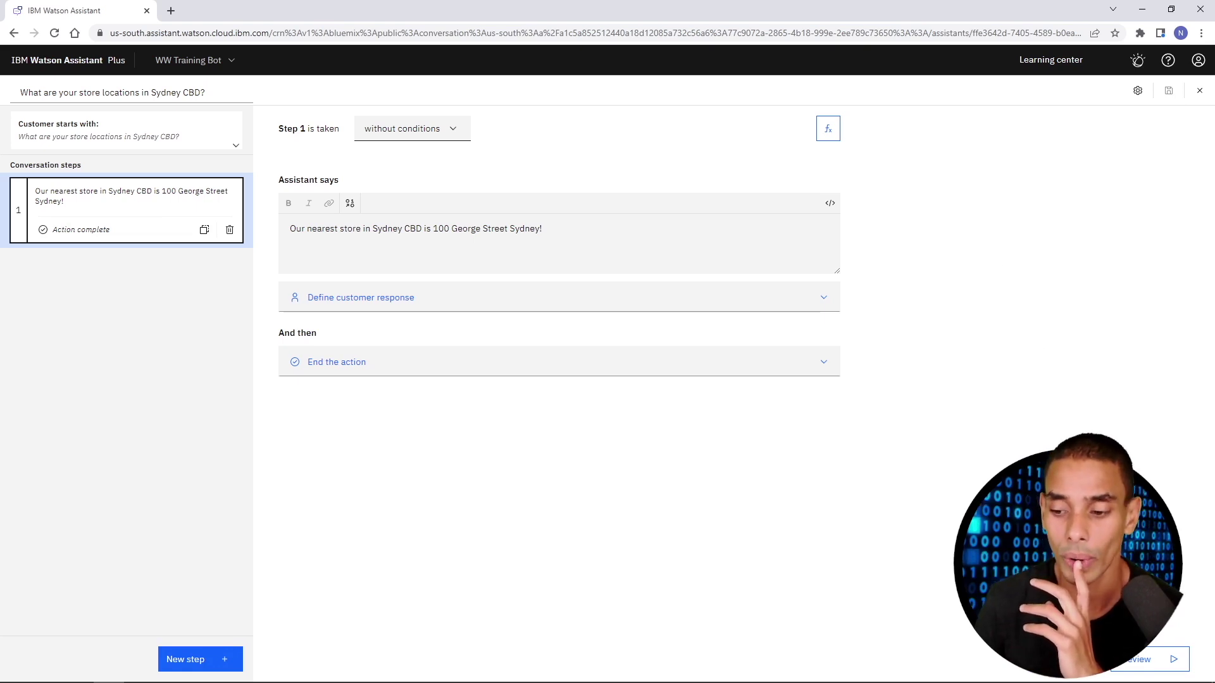
Step: Test the action in the chat preview by asking "What stores do you have in Sydney CBD?" and read the reply
left_click(1165, 660)
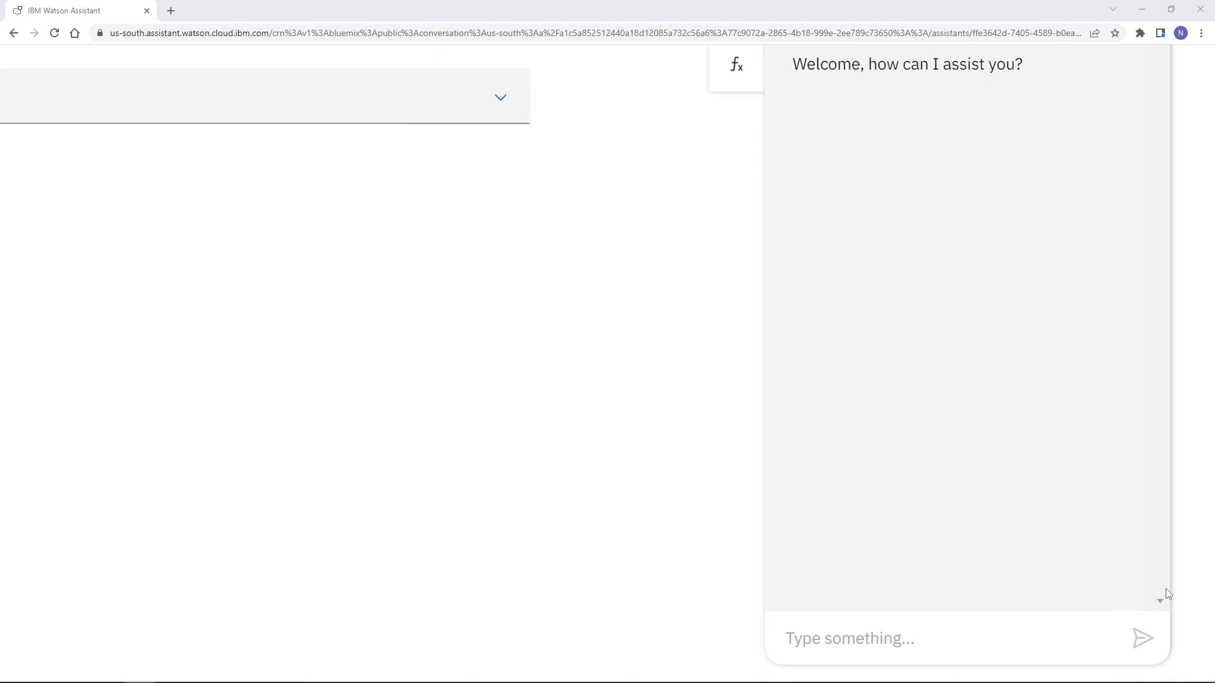
left_click(1074, 653)
type("What stores fo")
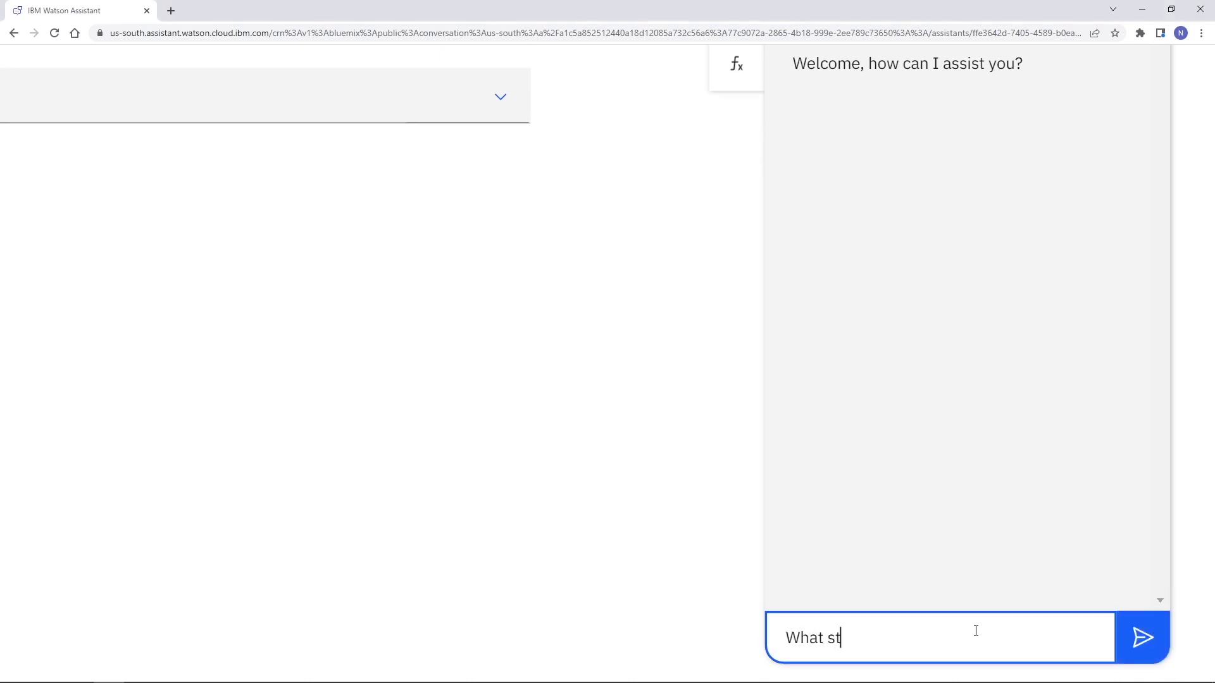
key("BackSpace")
key("BackSpace")
type("do you have in Sydney CBD?")
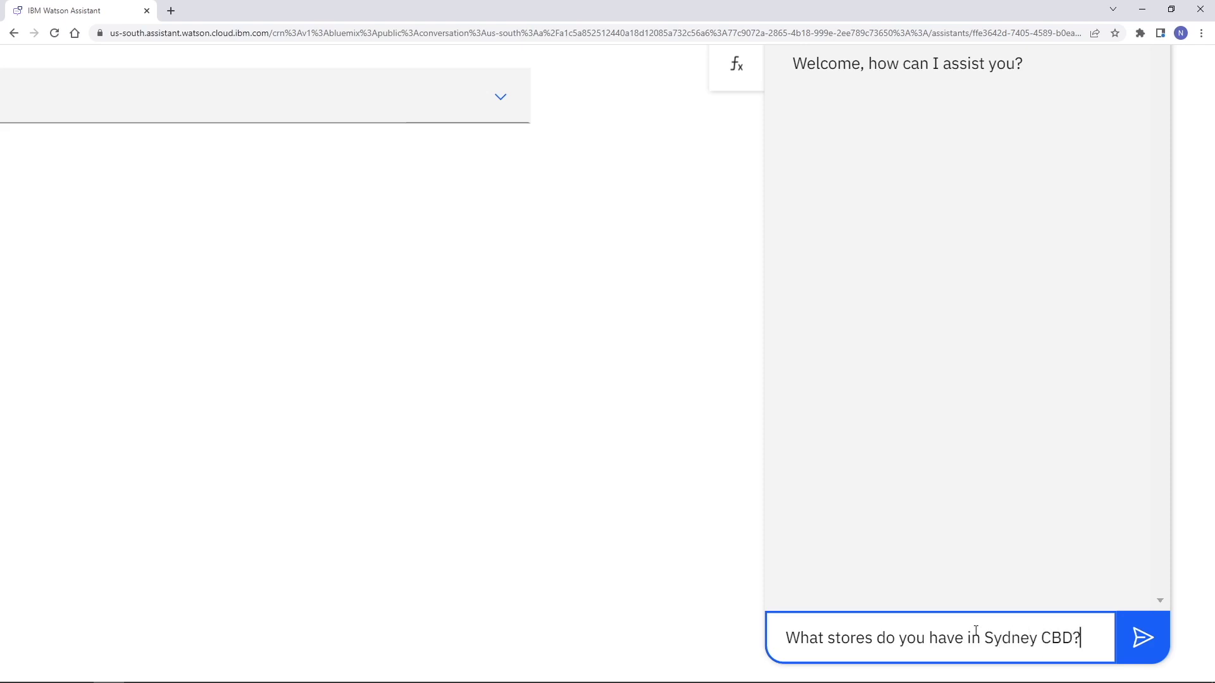
key("Return")
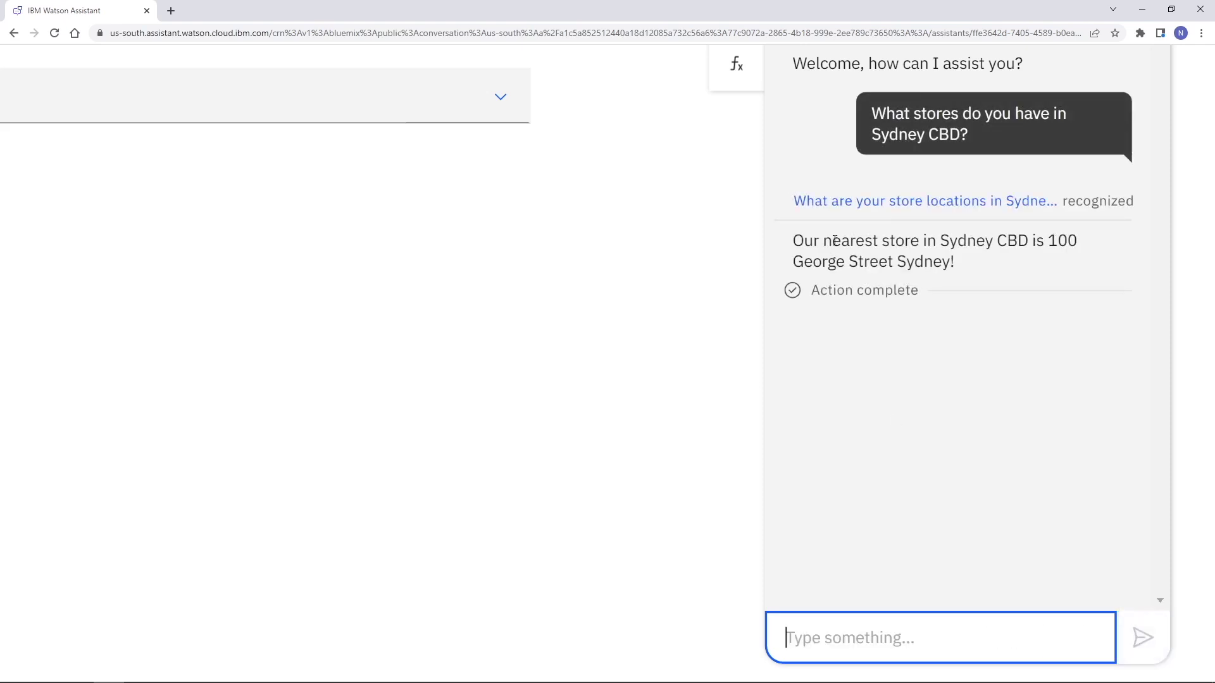
left_click_drag(794, 241, 978, 272)
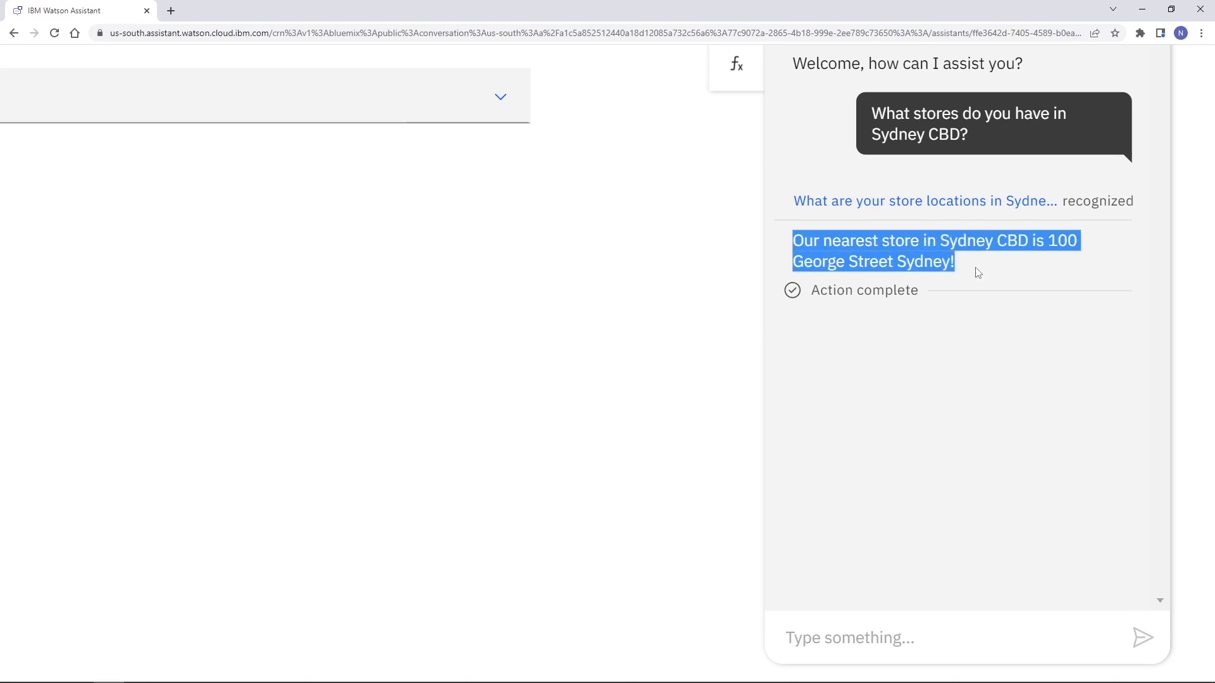
left_click(965, 266)
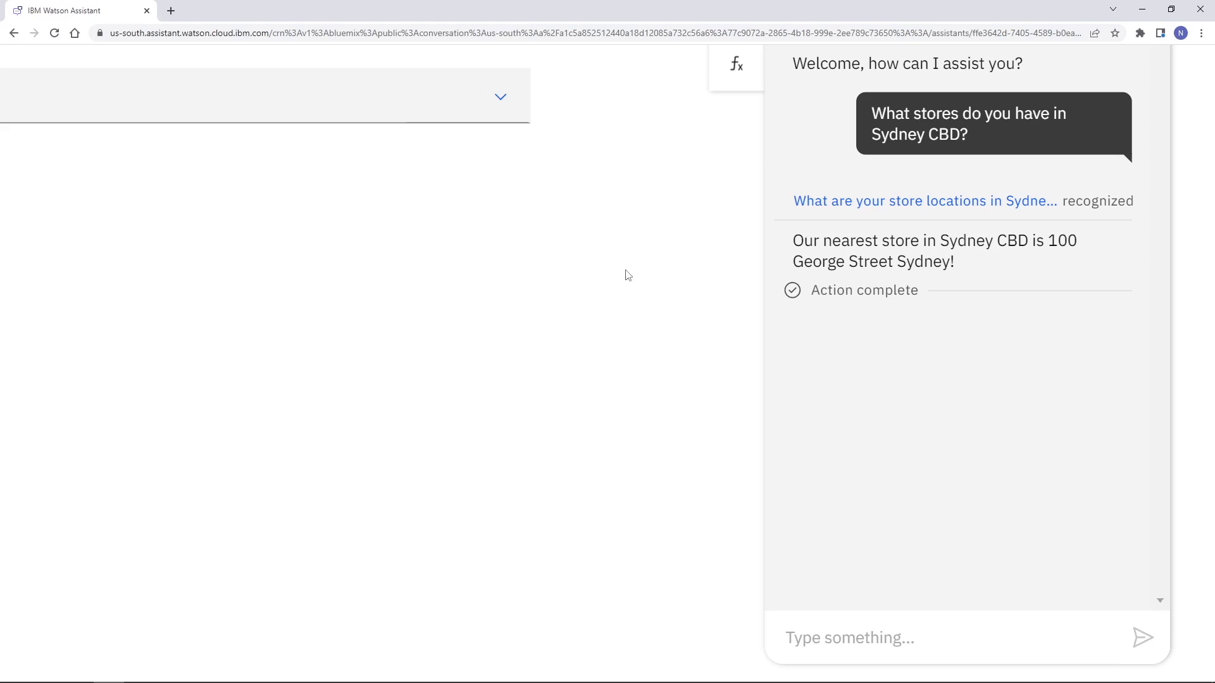
Step: Leave the store locations action for the list of actions and collapse the chat preview
key("ctrl+0")
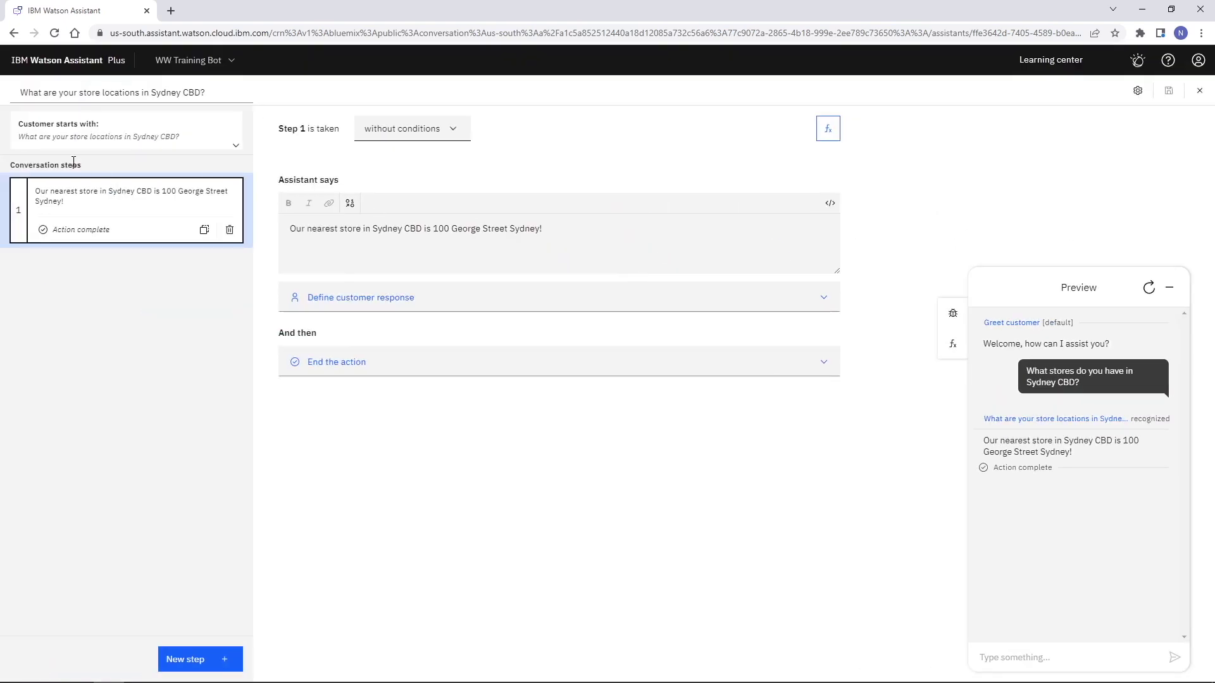
left_click(1198, 95)
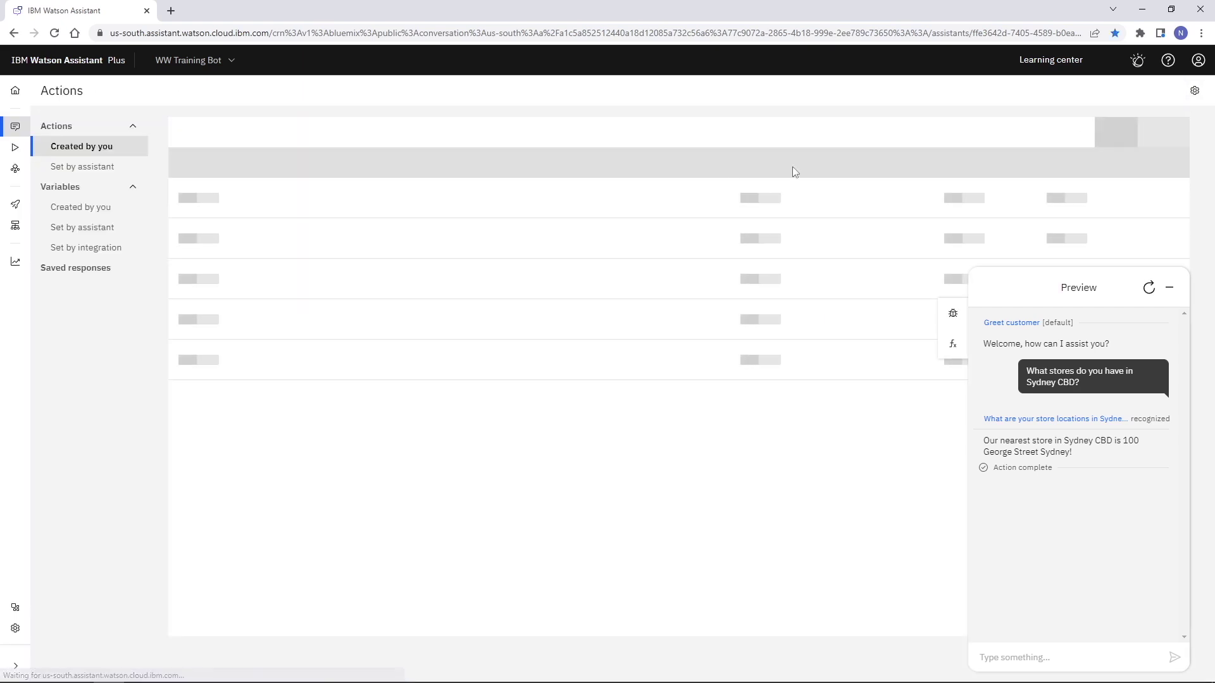
left_click(1169, 288)
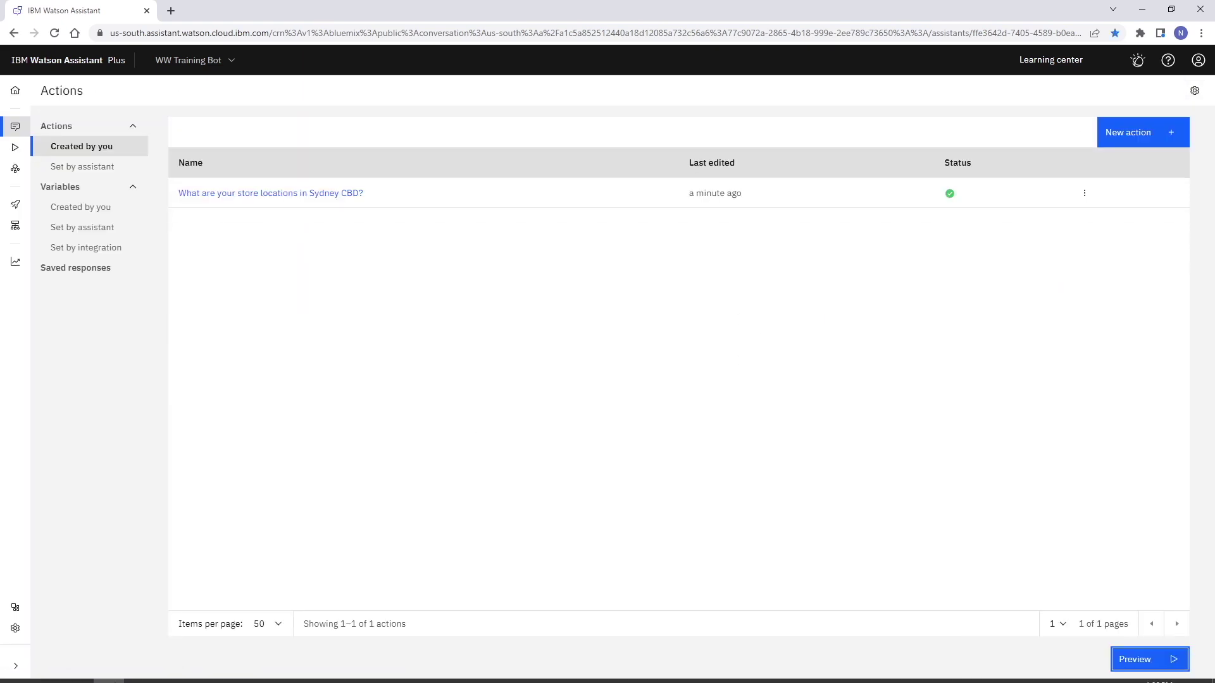
Step: Switch to the PowerPoint slide and examine the start of the money withdrawal flowchart
left_click(93, 671)
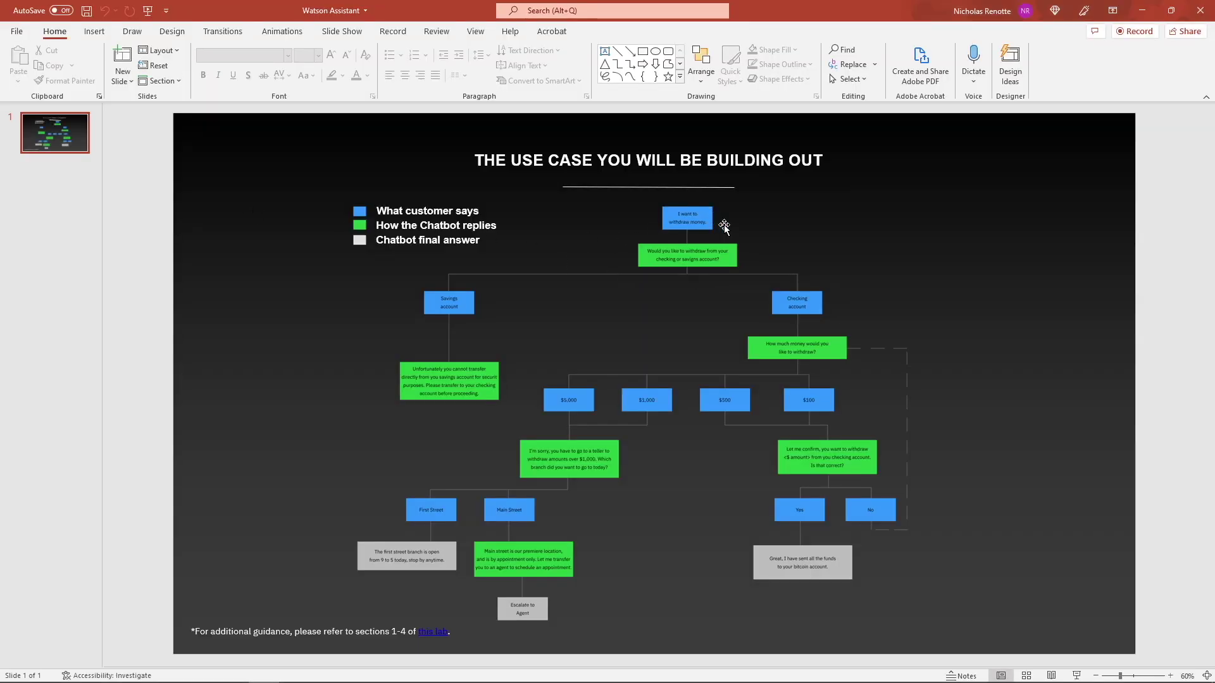
scroll(723, 226, "up", 7)
scroll(722, 227, "up", 3)
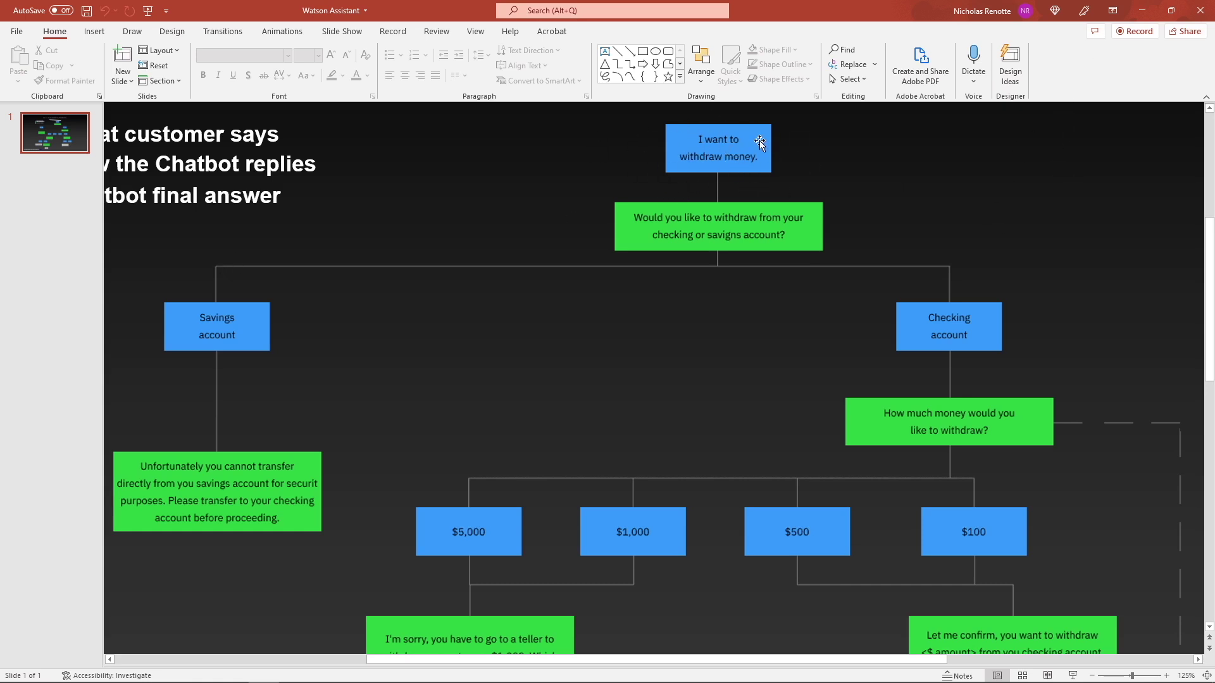
left_click(1142, 10)
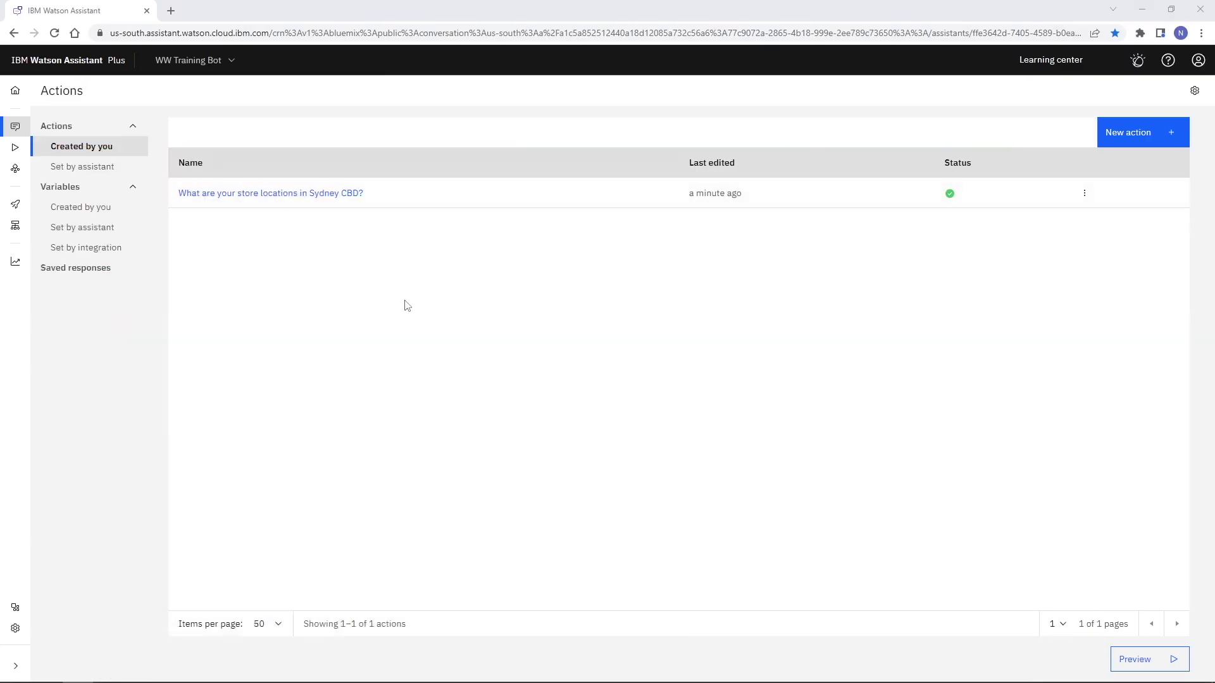
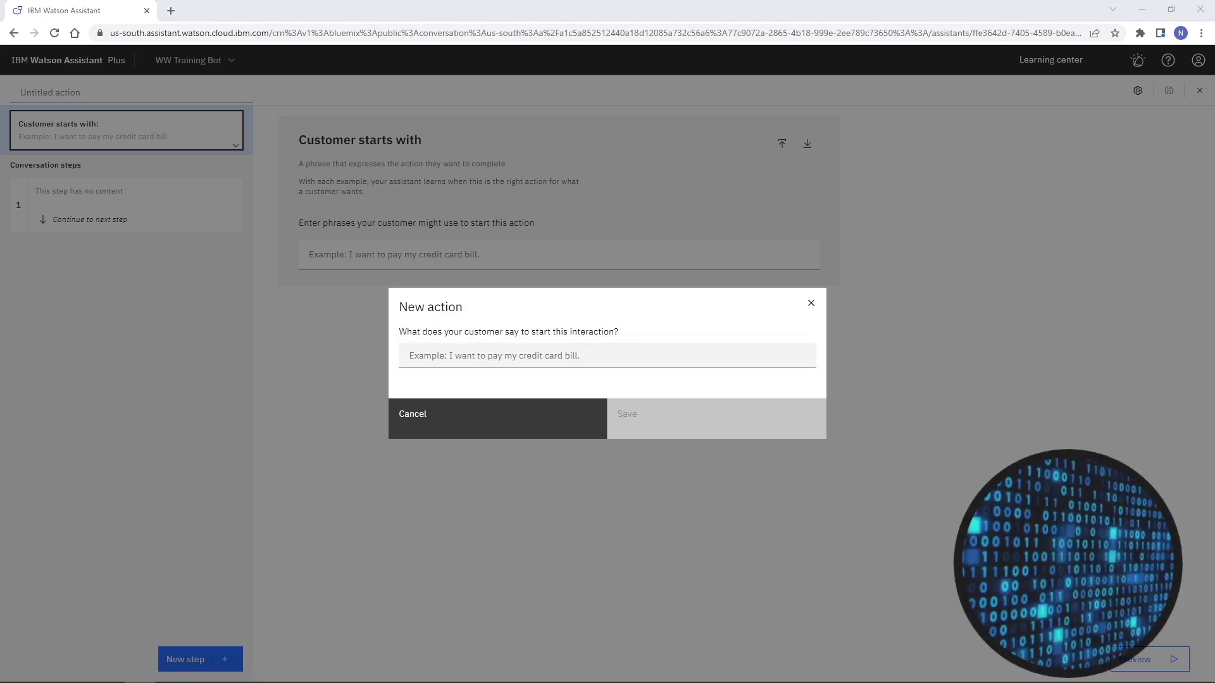
Step: Look up the opening phrase in the PowerPoint flowchart and save a new action that starts with "I want to withdraw money"
left_click(519, 362)
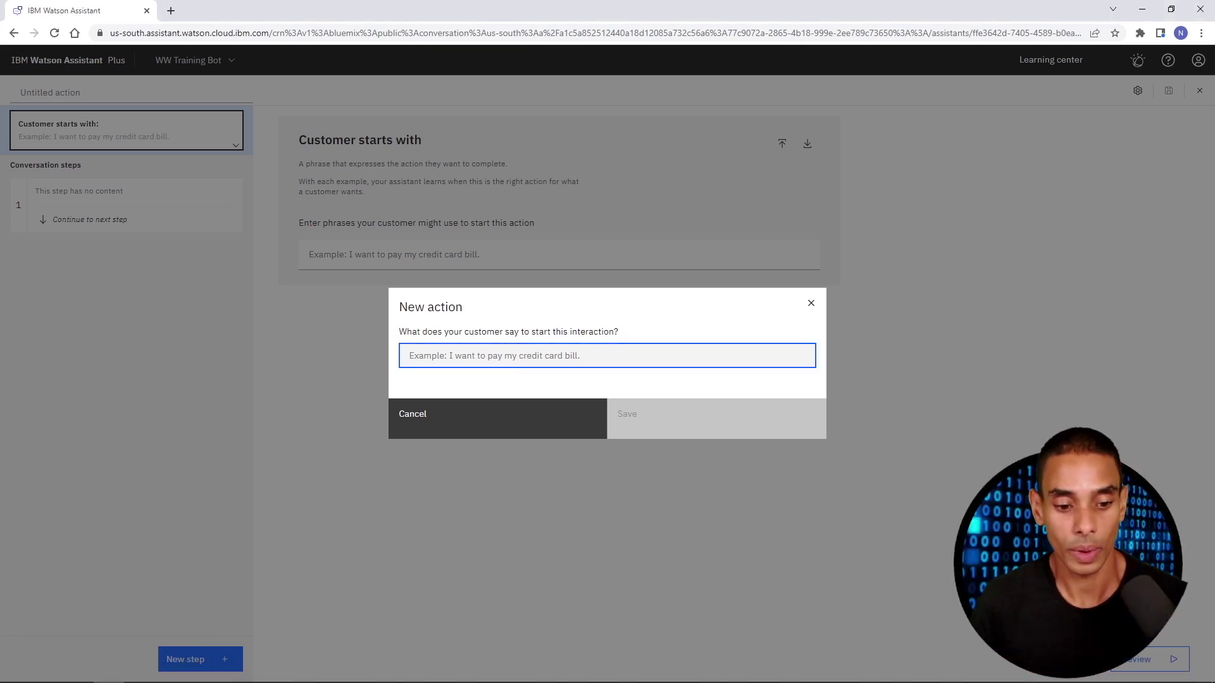
left_click(263, 673)
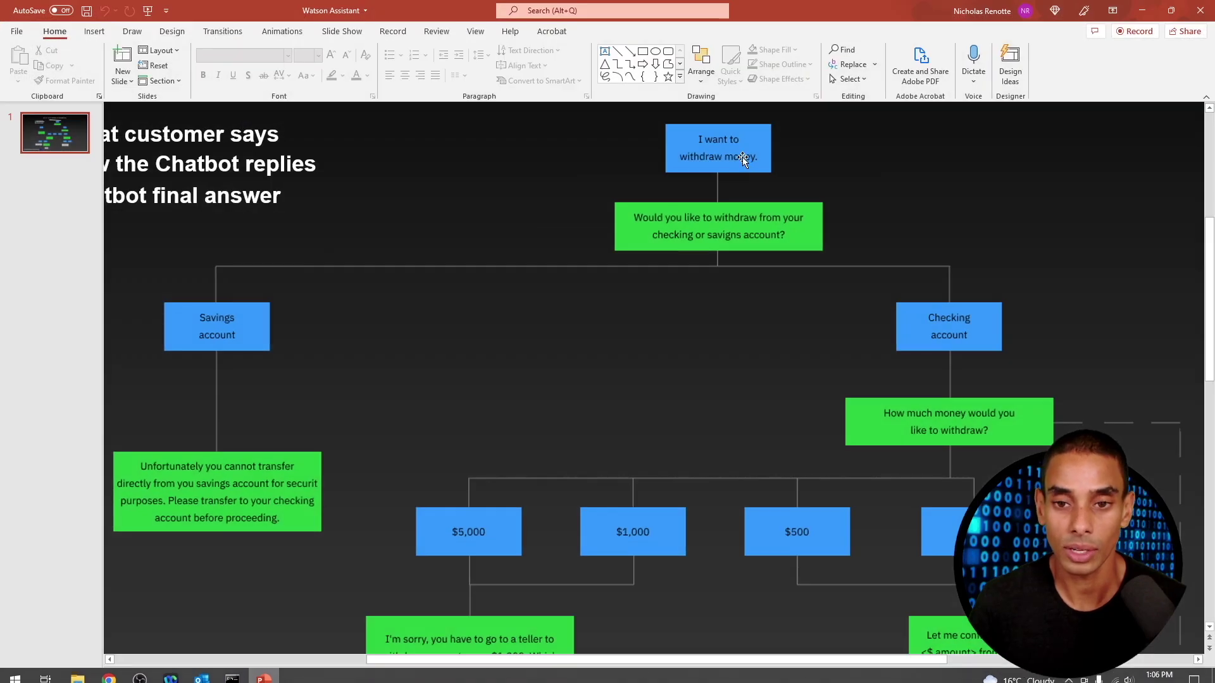
scroll(747, 157, "down", 5)
scroll(747, 158, "up", 5)
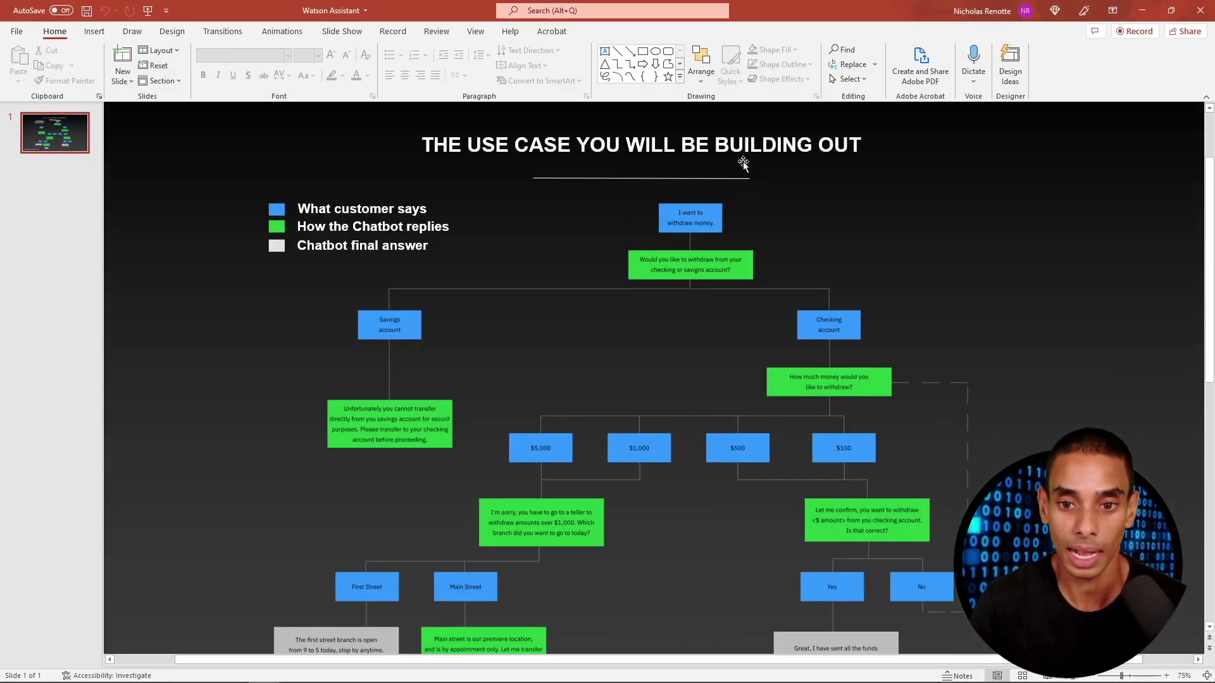
scroll(643, 210, "up", 5)
scroll(644, 211, "up", 5)
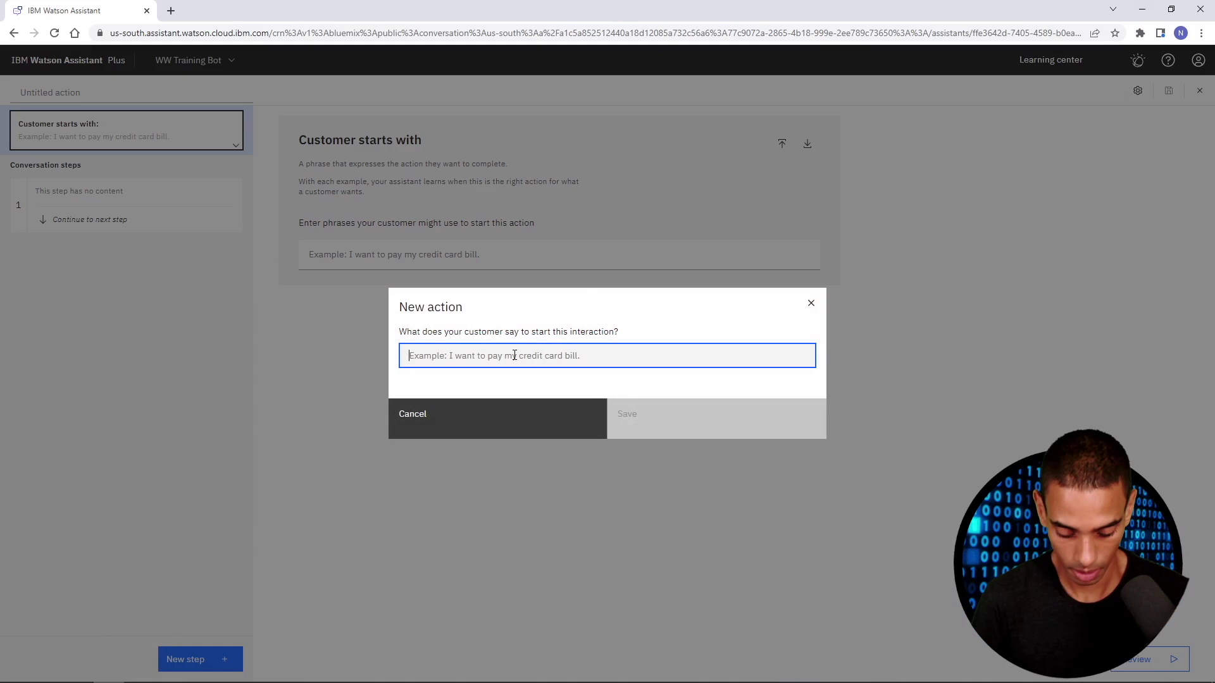
type("I want to withdraw money")
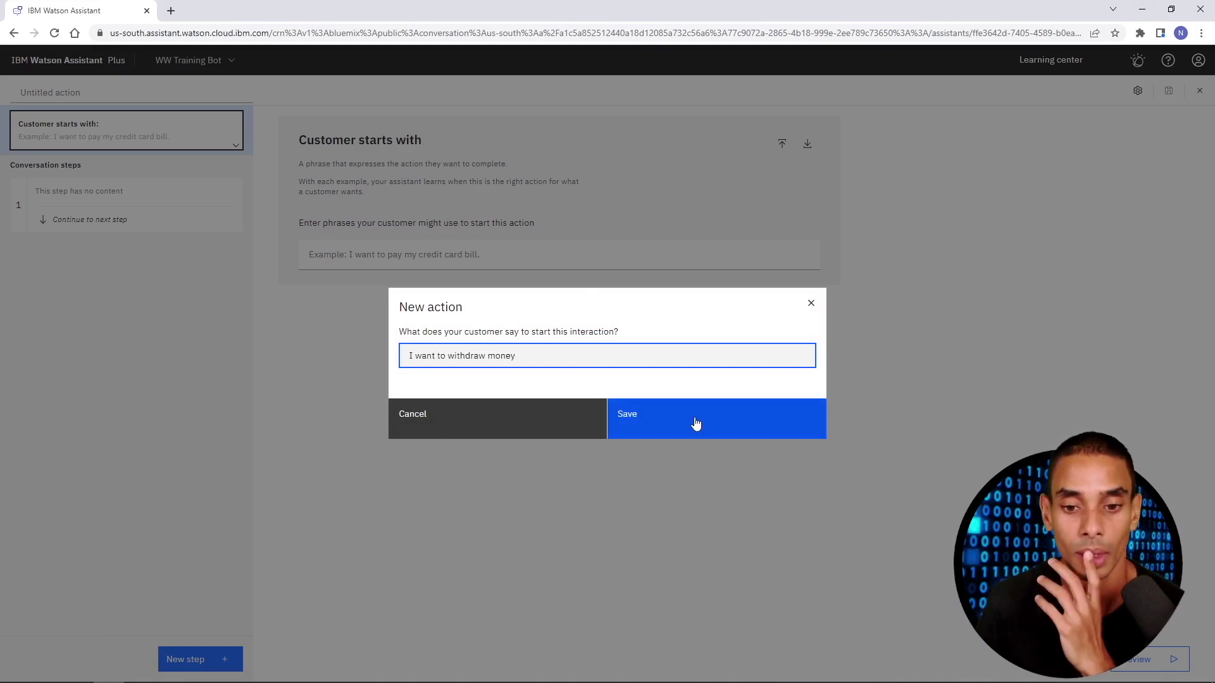
left_click(695, 422)
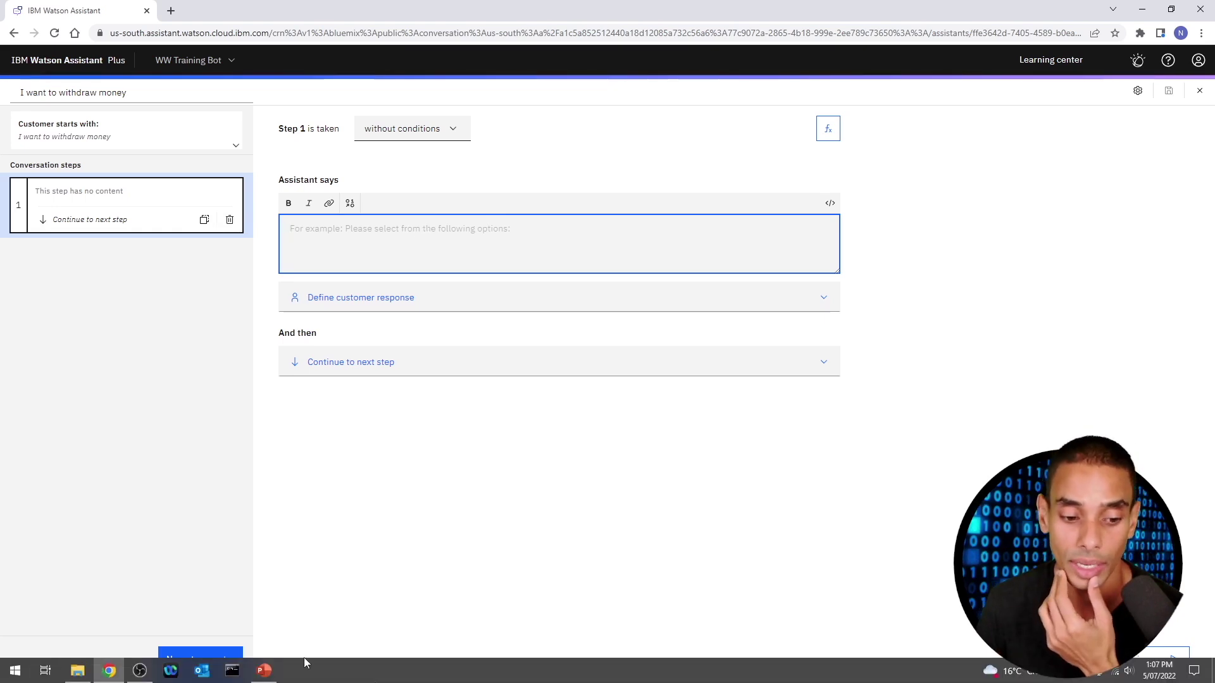
Step: Look up the first reply in the PowerPoint flowchart and write step 1's assistant text as "Would you like to withdraw from your checking or savings account?"
mouse_move(277, 678)
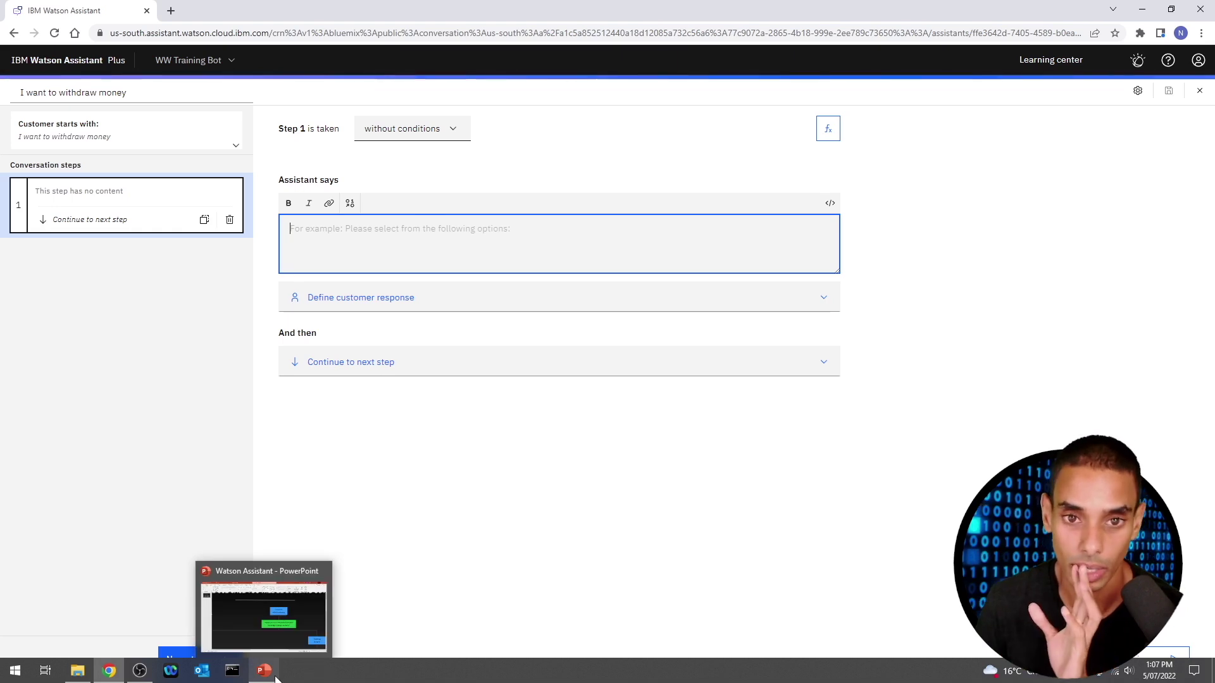
left_click(280, 636)
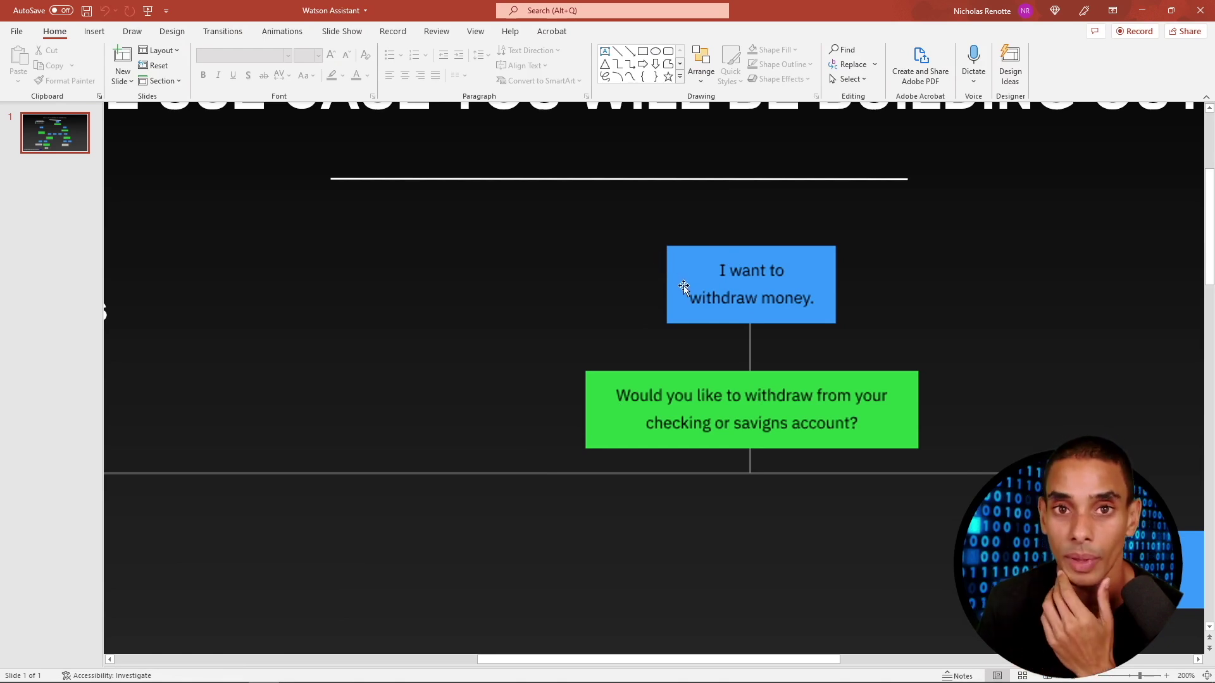
scroll(681, 318, "down", 1)
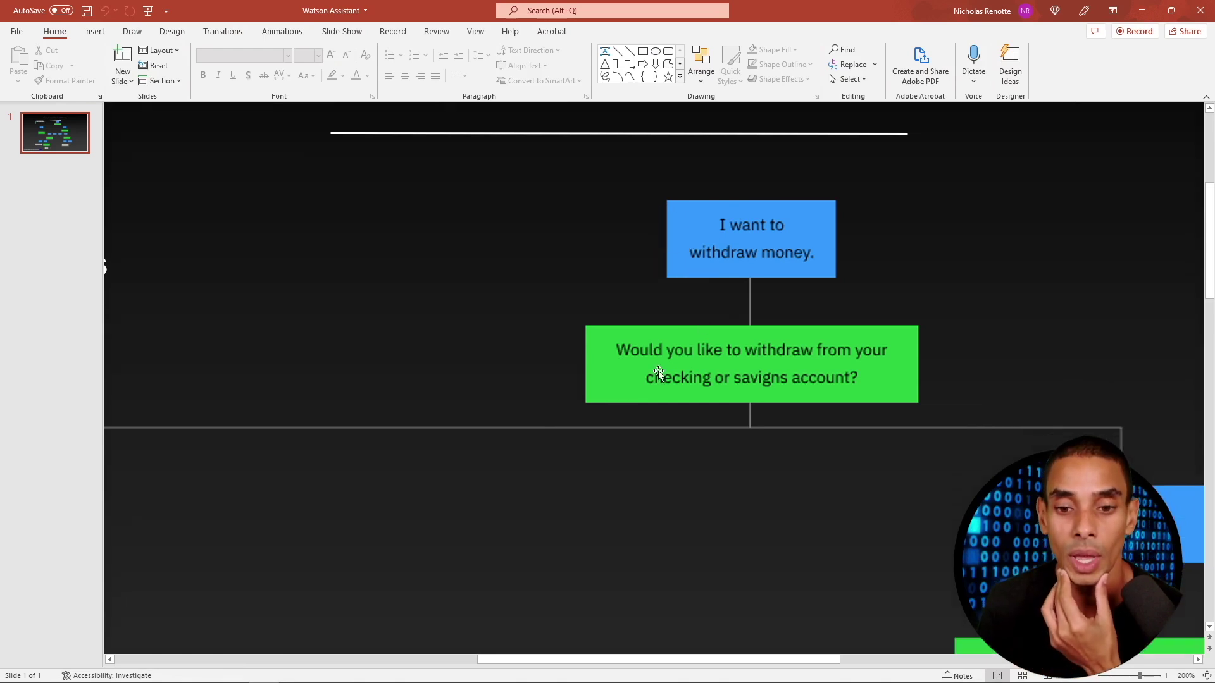
left_click(622, 347)
scroll(752, 350, "down", 1)
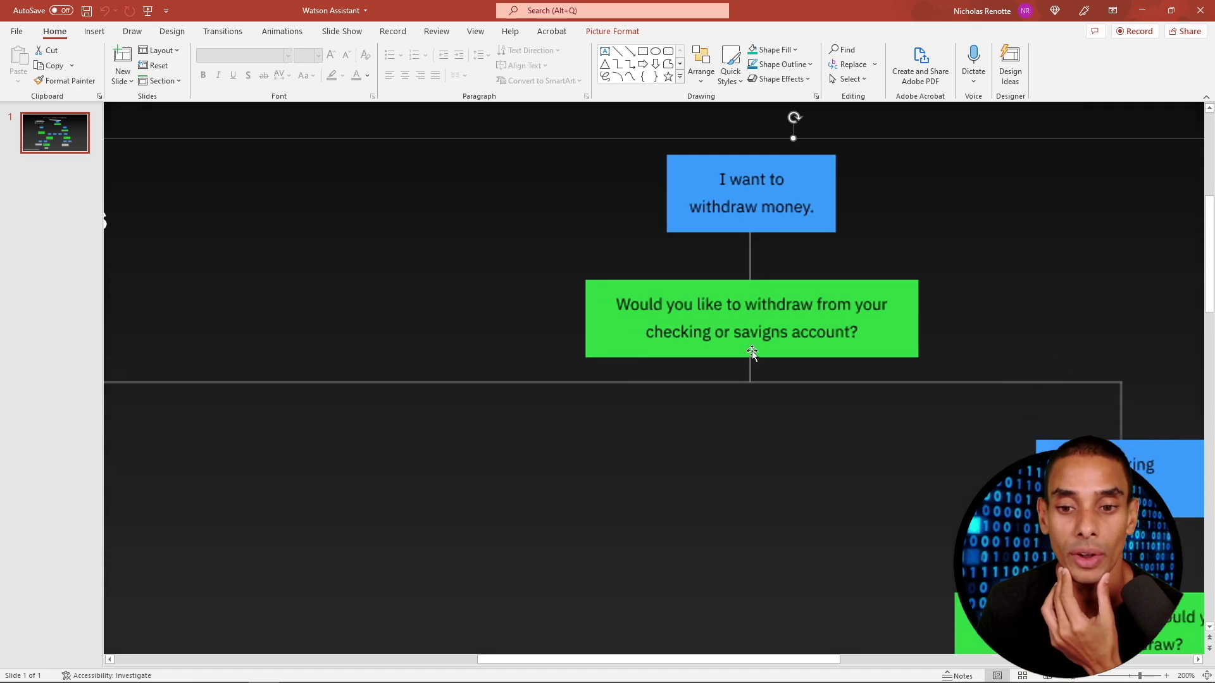
scroll(738, 348, "right", 1)
scroll(734, 347, "right", 1)
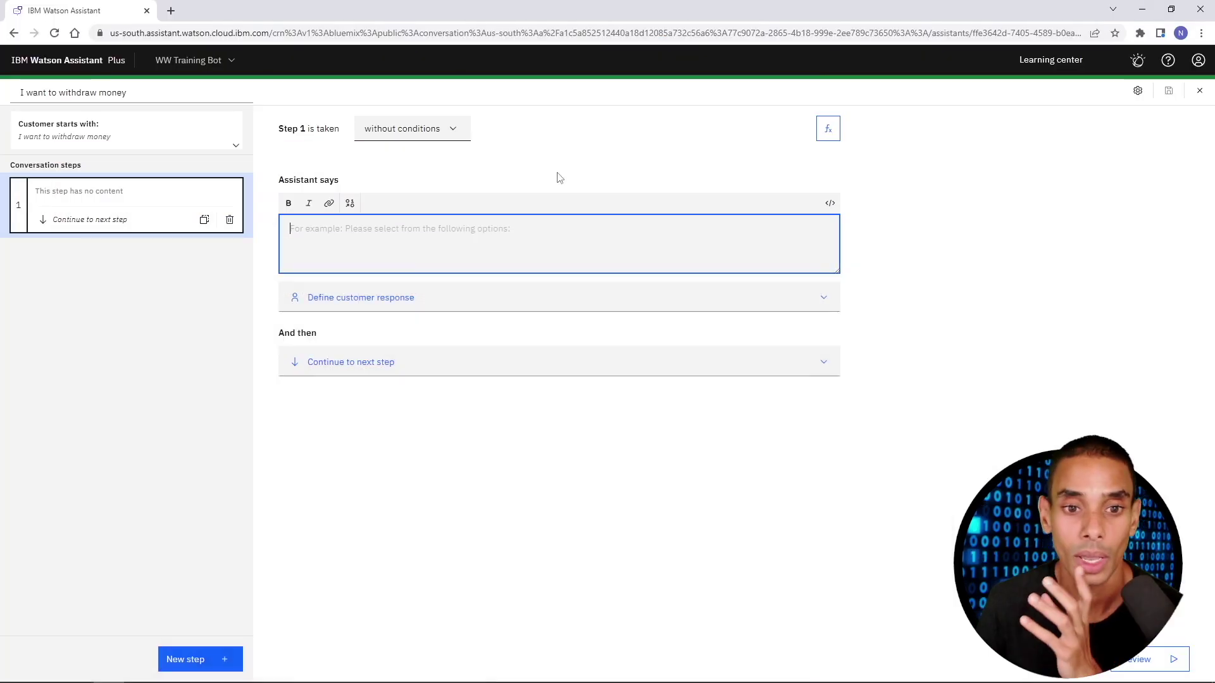
type("Would you like to")
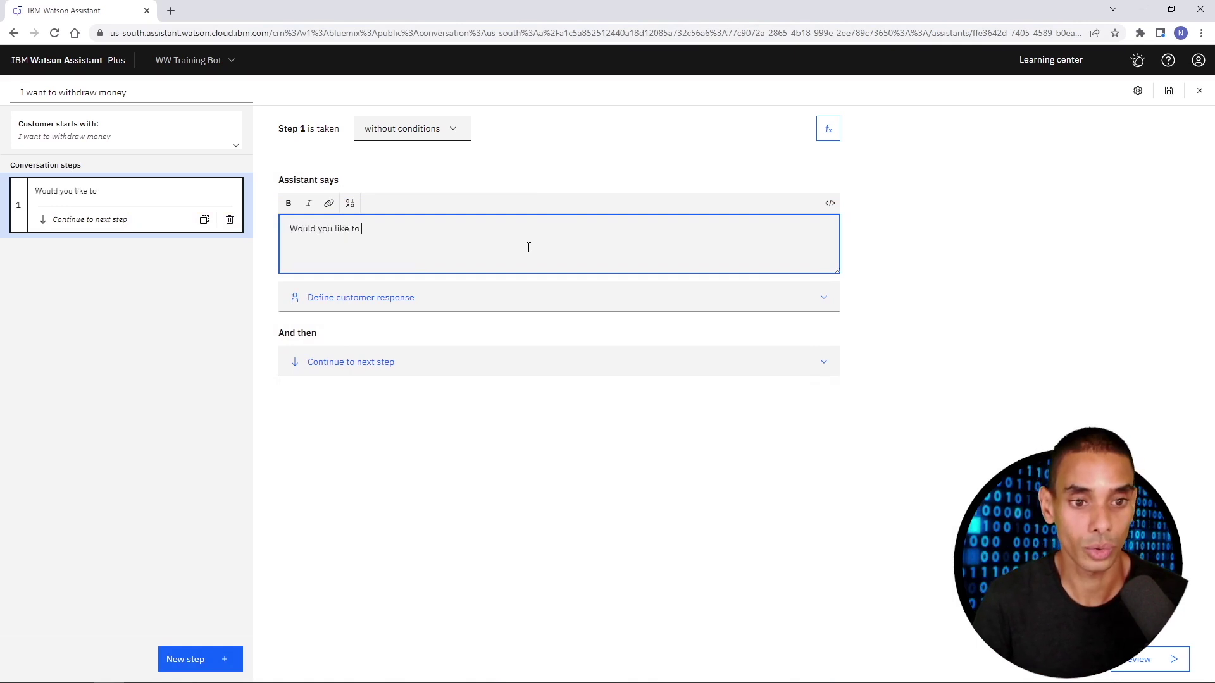
type(" withdra")
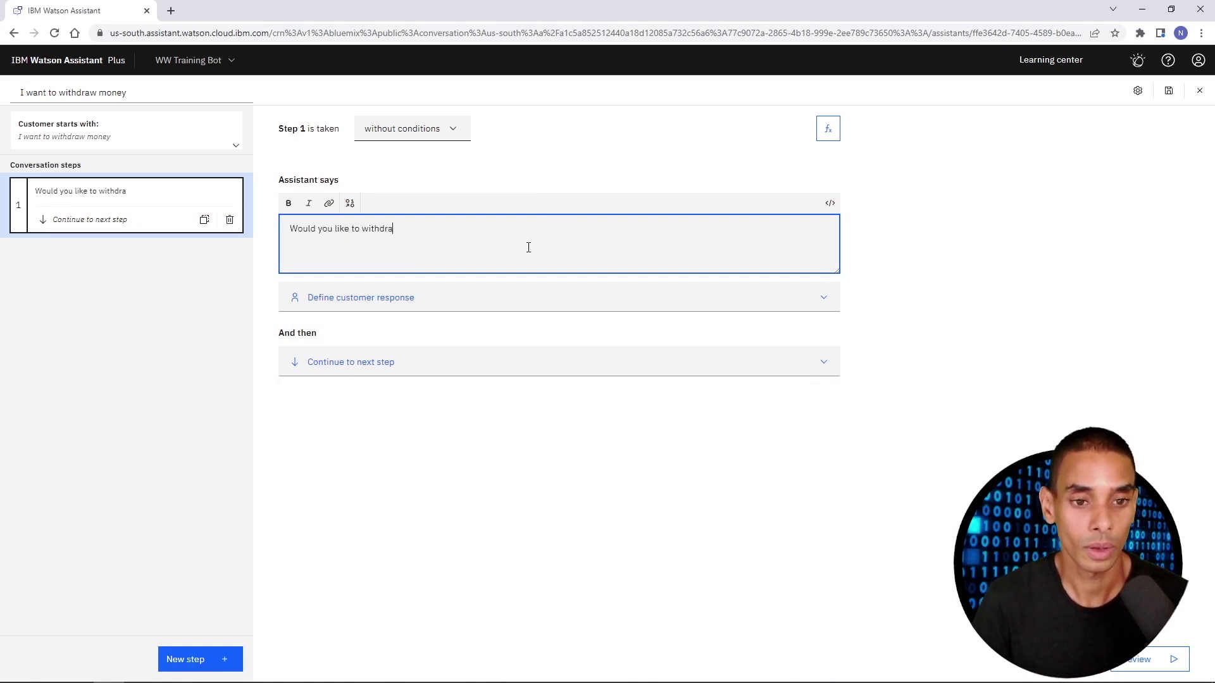
type("w from your")
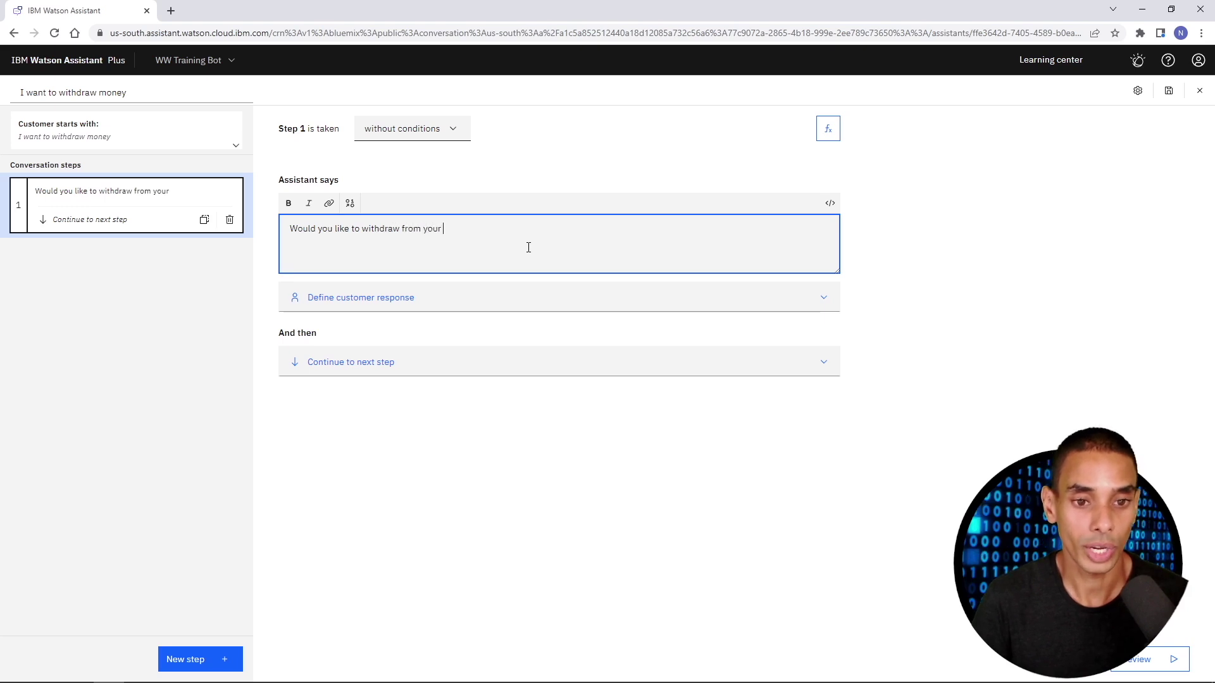
type(" checking or savings account?")
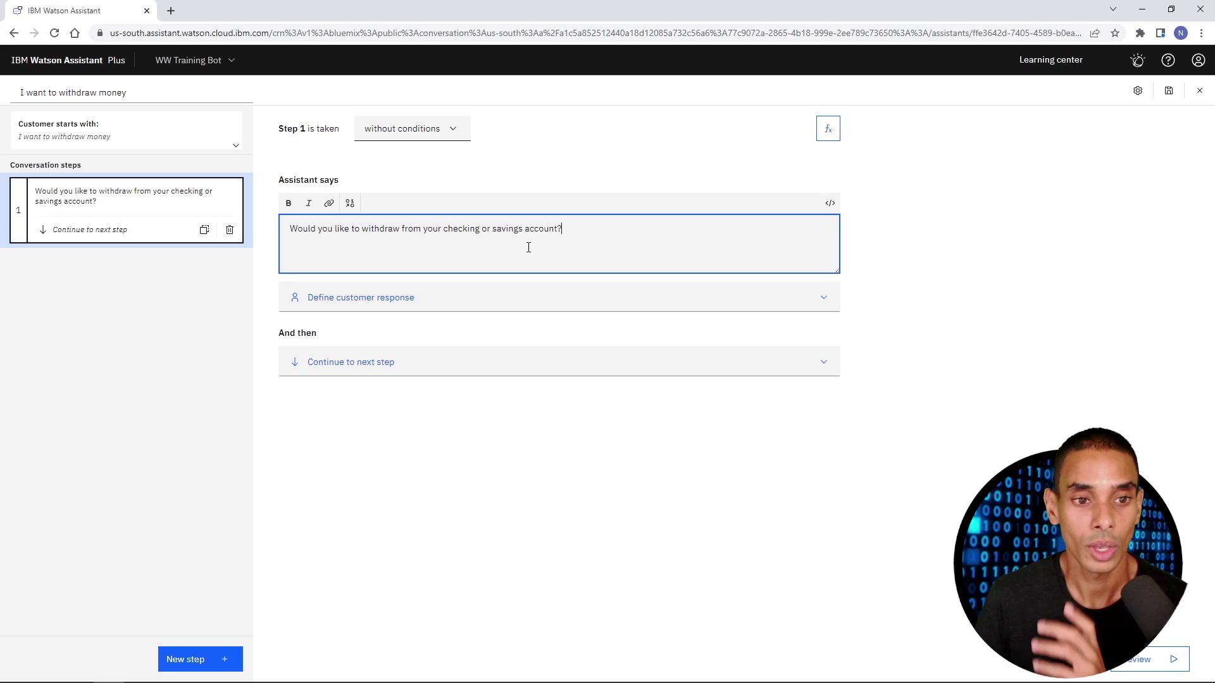
Step: Try replacing step 1's assistant text with a variable, and clear the text completely
left_click_drag(620, 230, 265, 226)
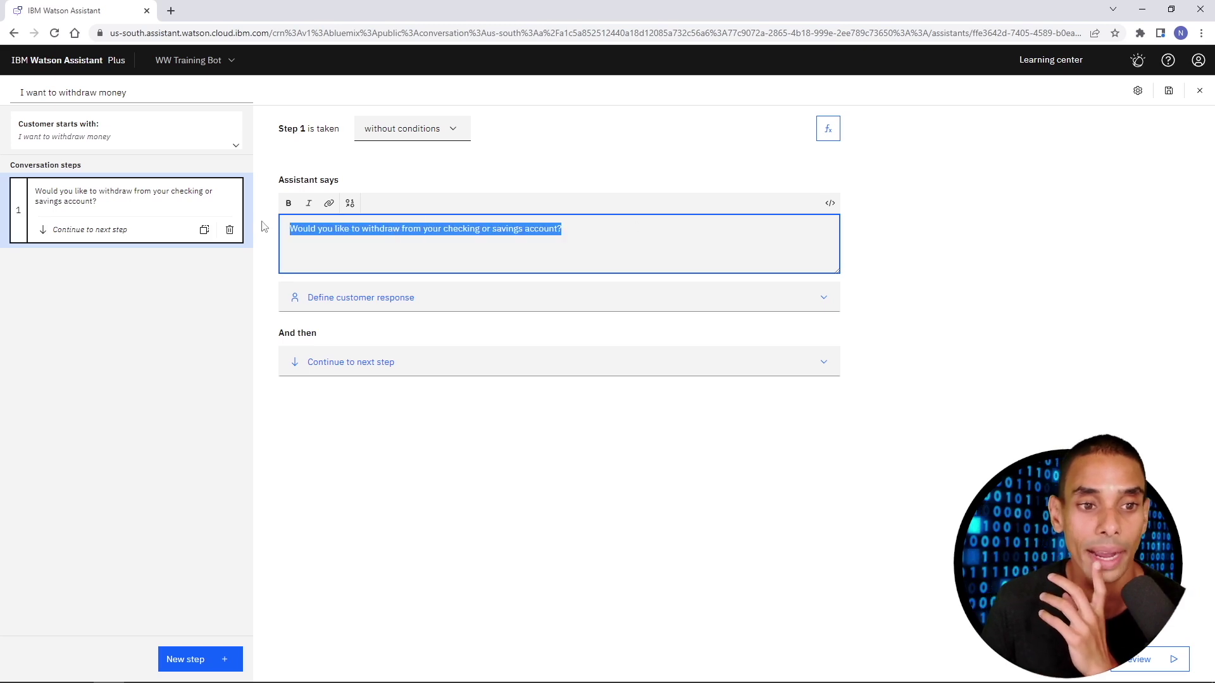
left_click(150, 130)
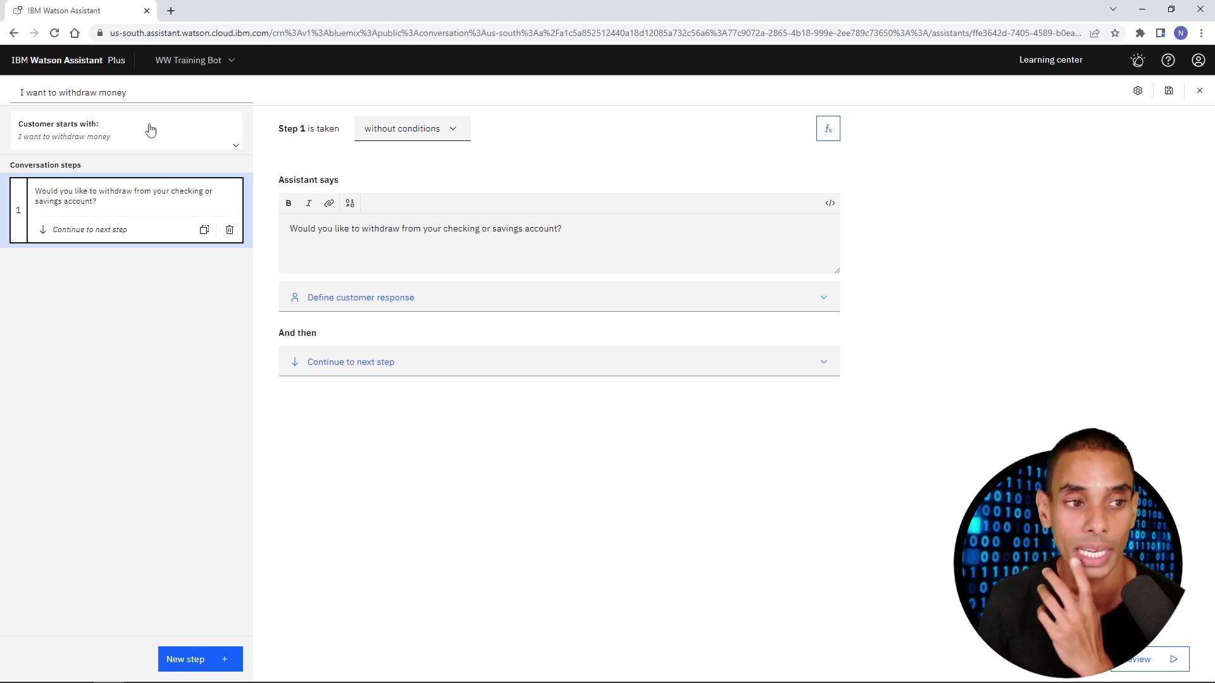
left_click(148, 202)
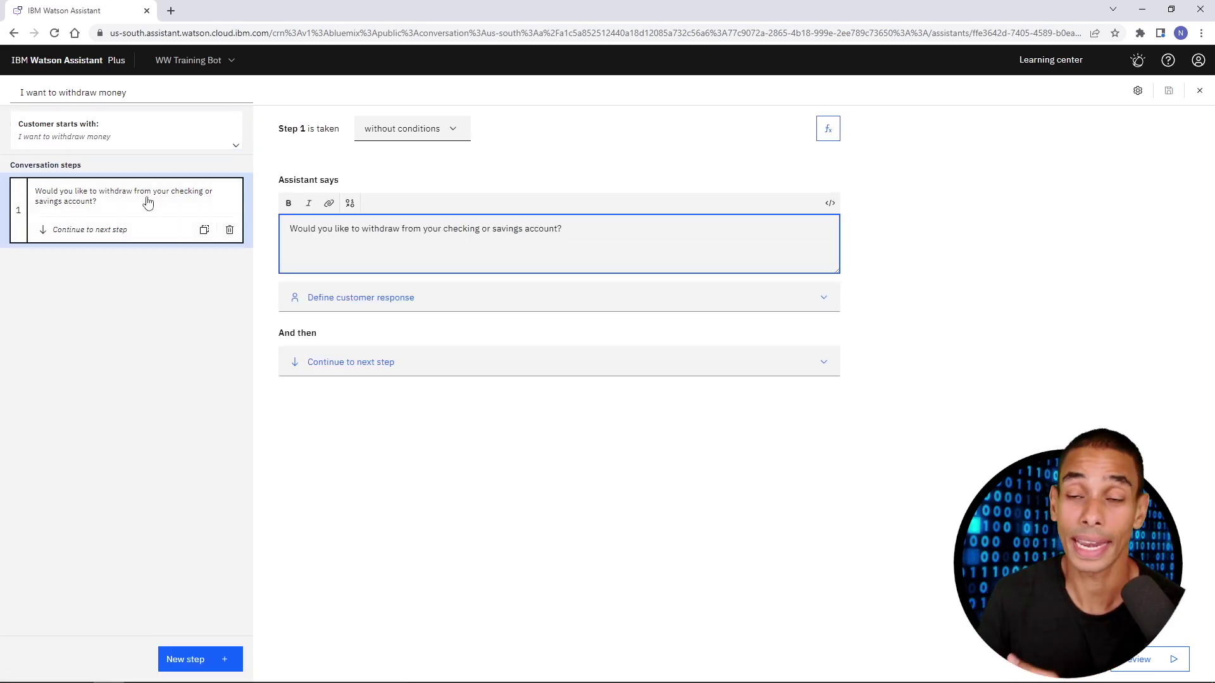
triple_click(319, 232)
left_click(350, 204)
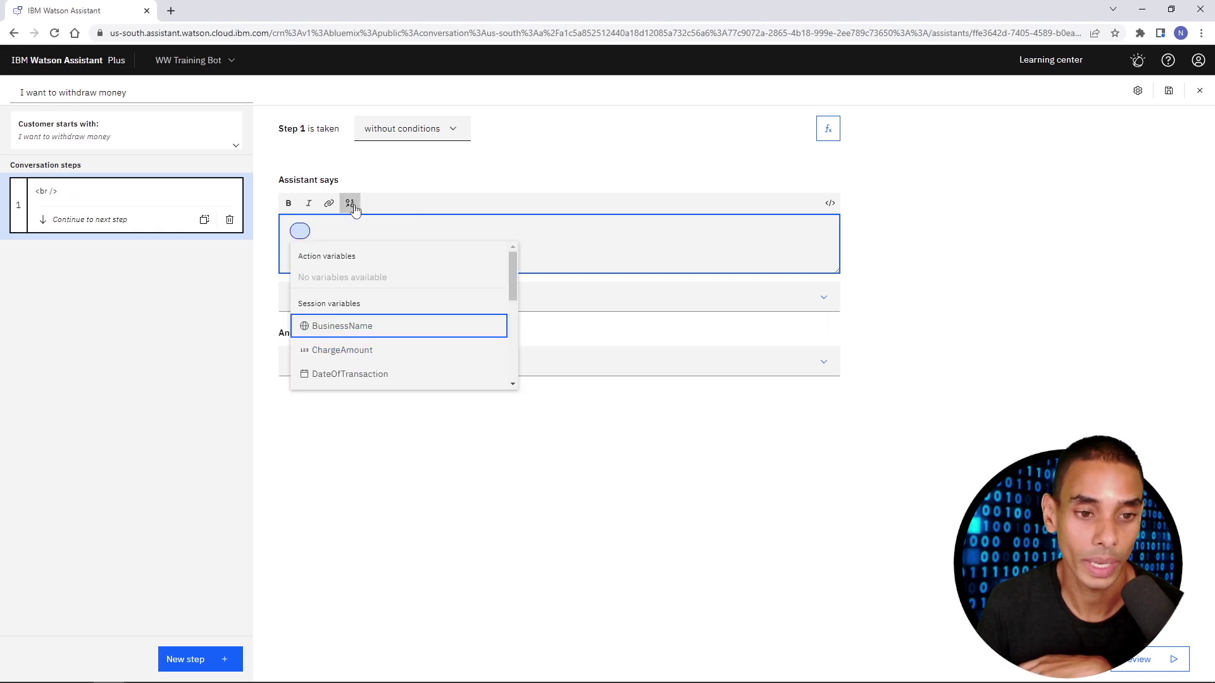
left_click(656, 231)
left_click_drag(333, 250, 222, 245)
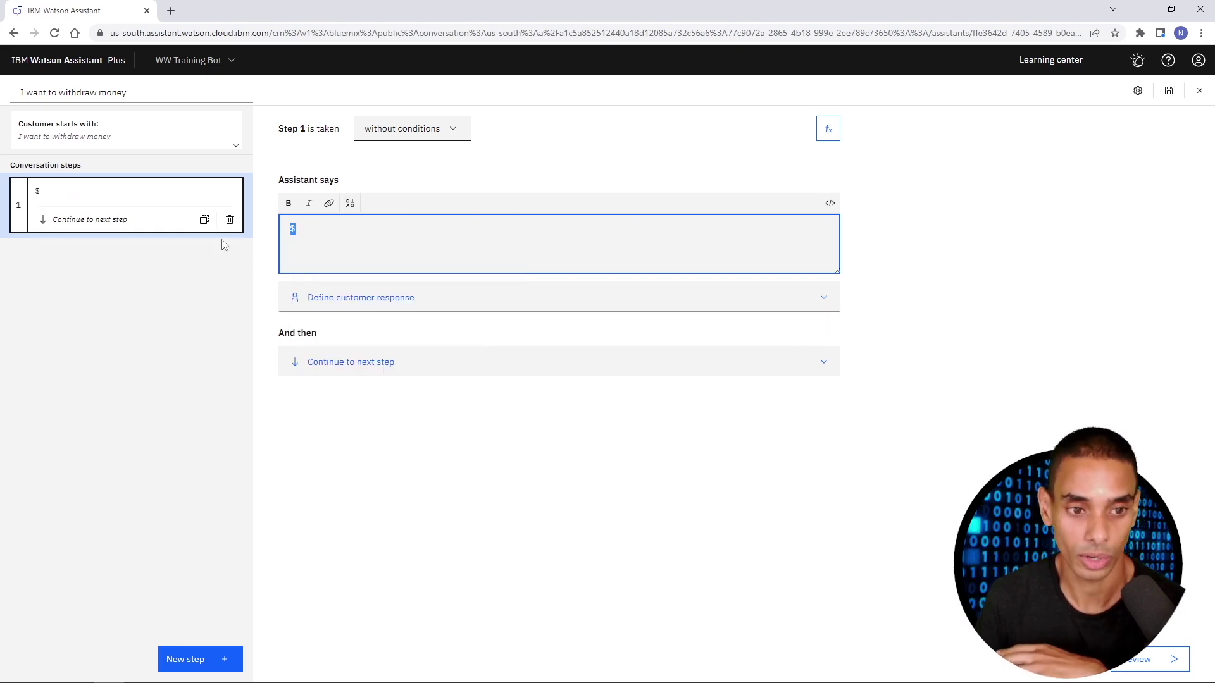
key("BackSpace")
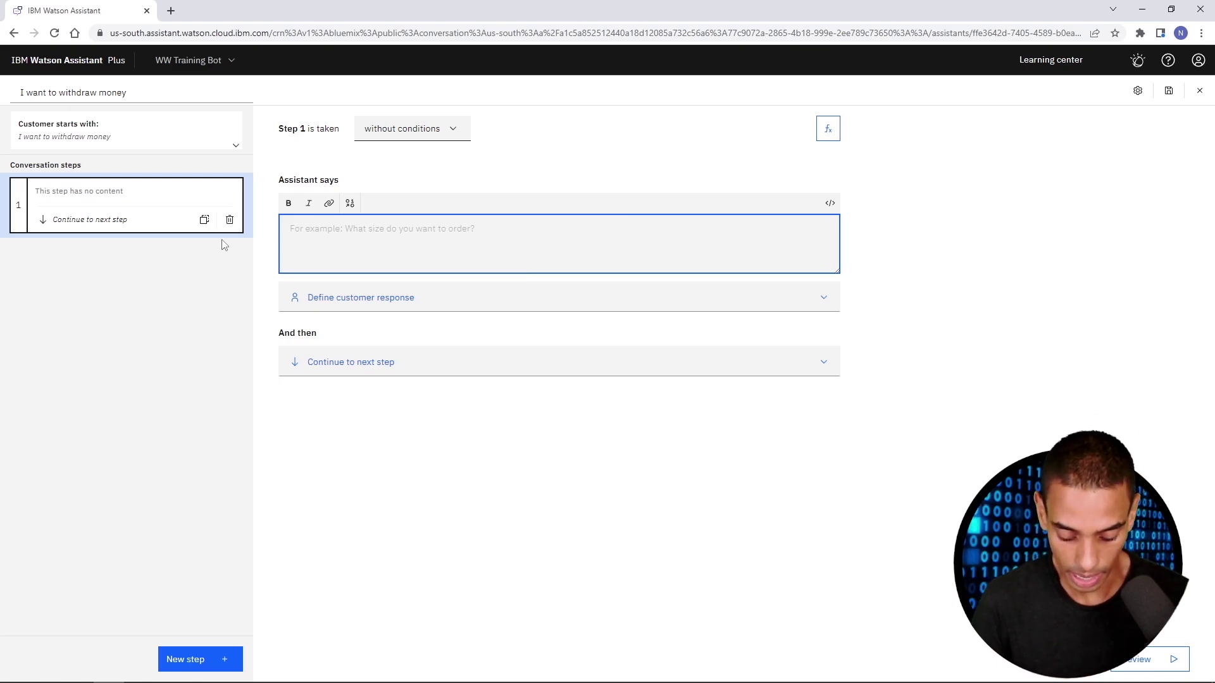
type("i")
key("BackSpace")
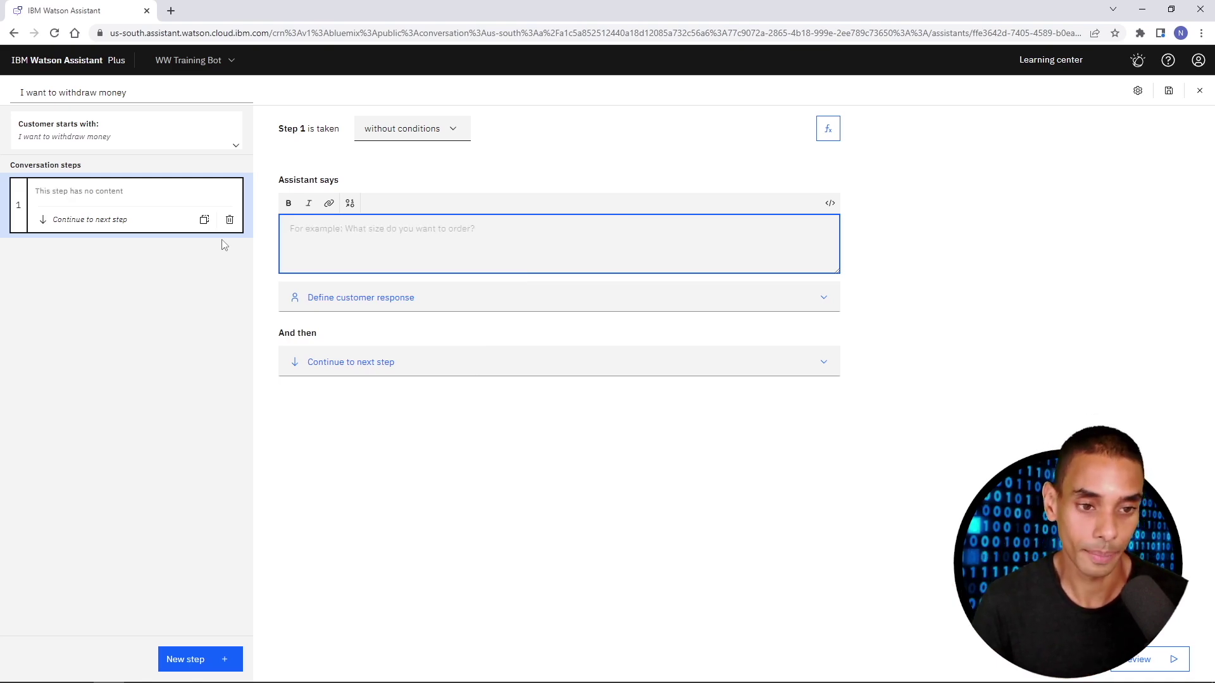
Step: Check the first reply in the PowerPoint flowchart and rewrite step 1's assistant text as "Would you like to withdraw from your checking or savings account?"
left_click(261, 672)
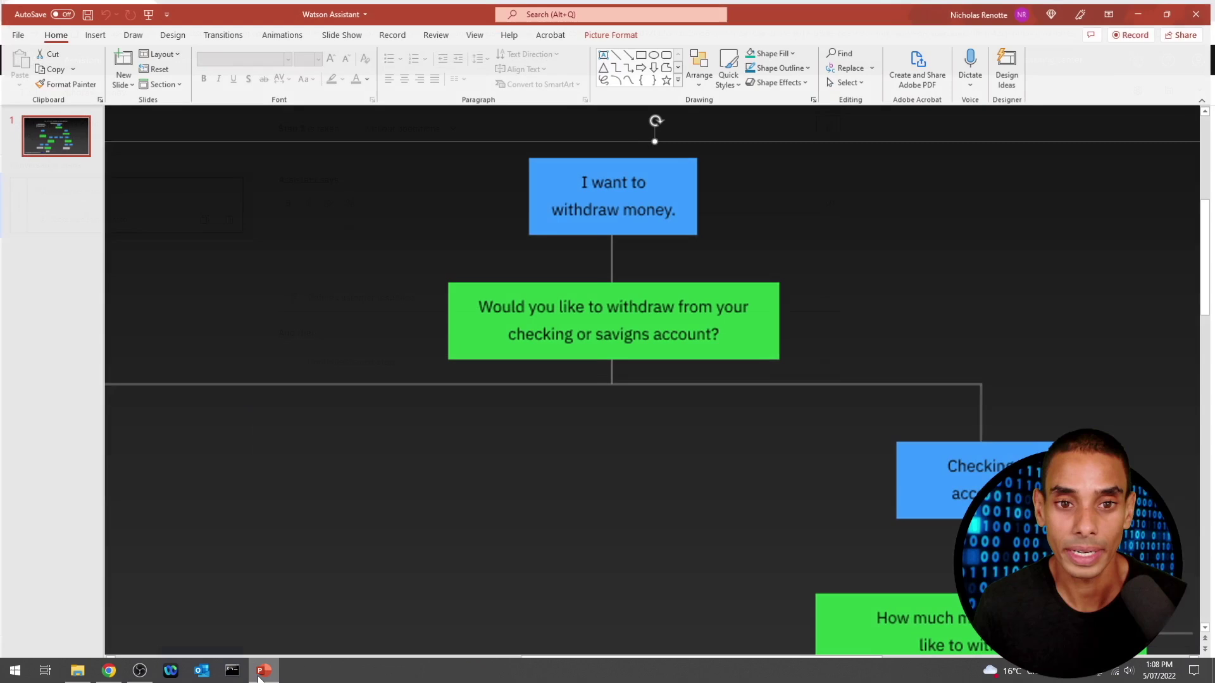
left_click(261, 674)
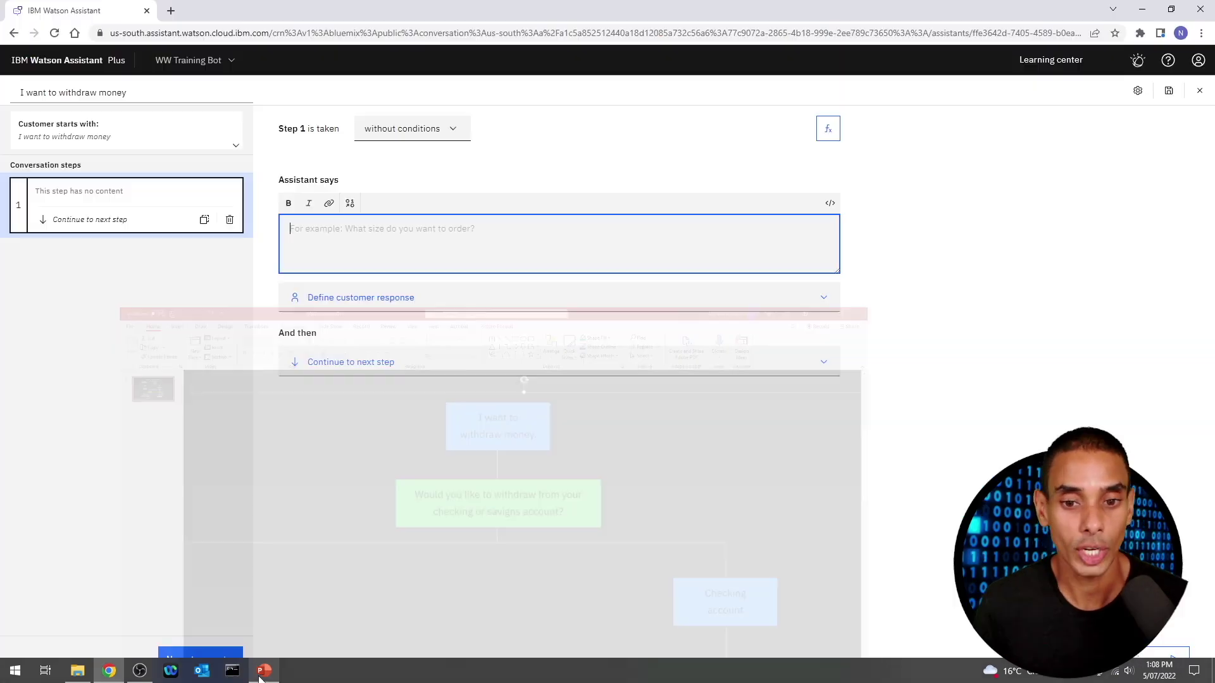
type("Would you like t0")
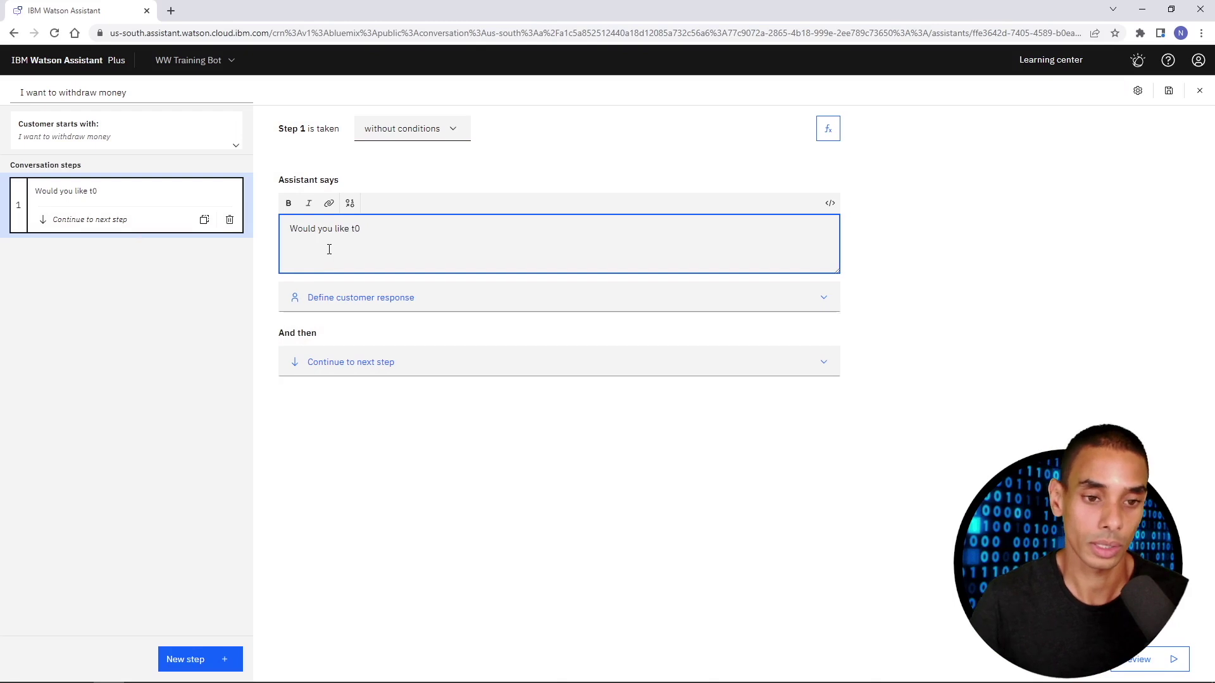
scroll(329, 249, "up", 5)
type("d you like t0")
key("BackSpace")
type("o wid")
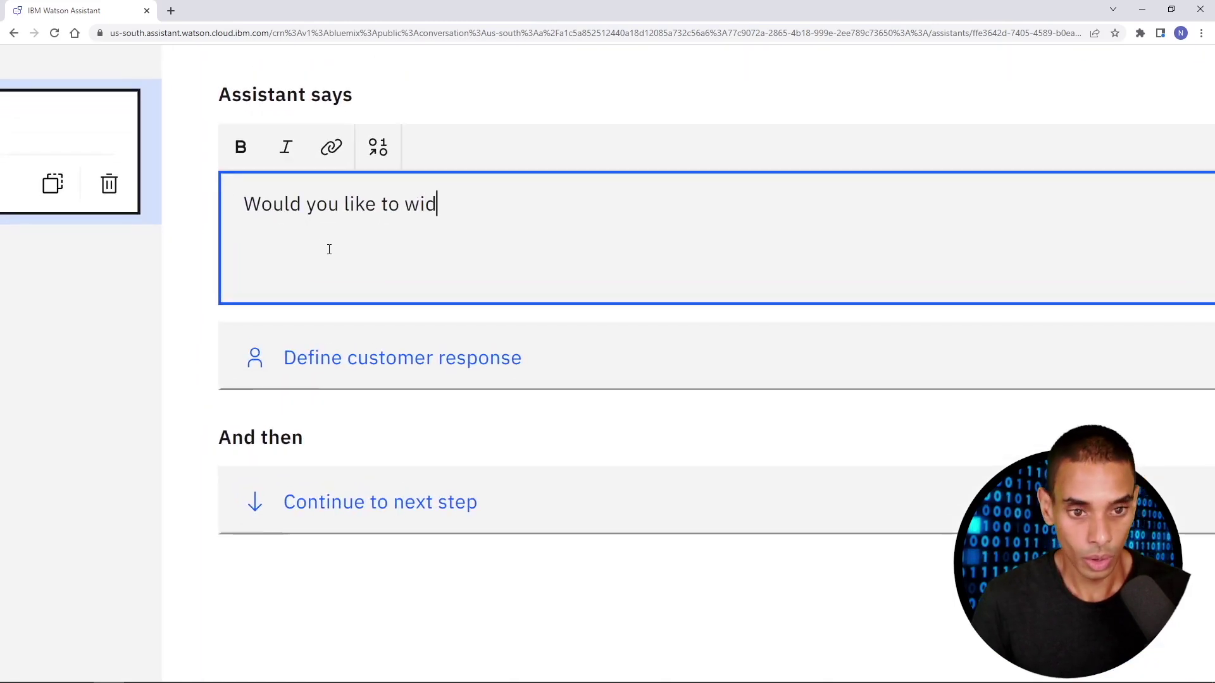
key("BackSpace")
type("thrraw")
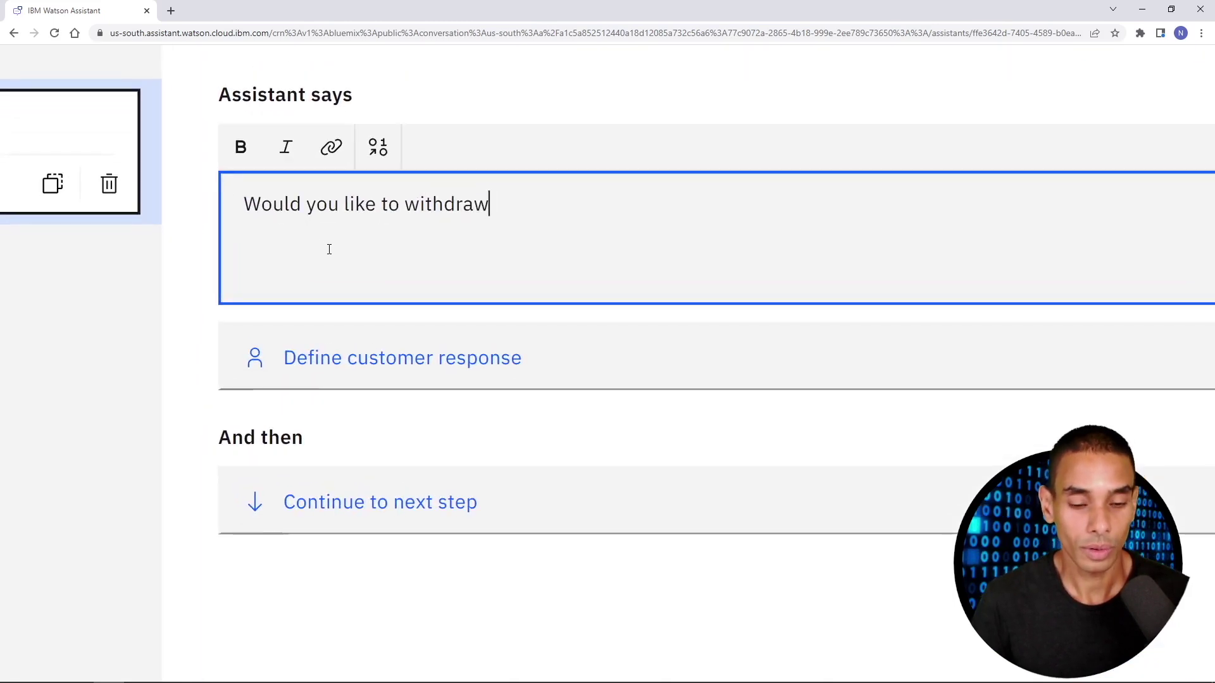
type(" from your checkin")
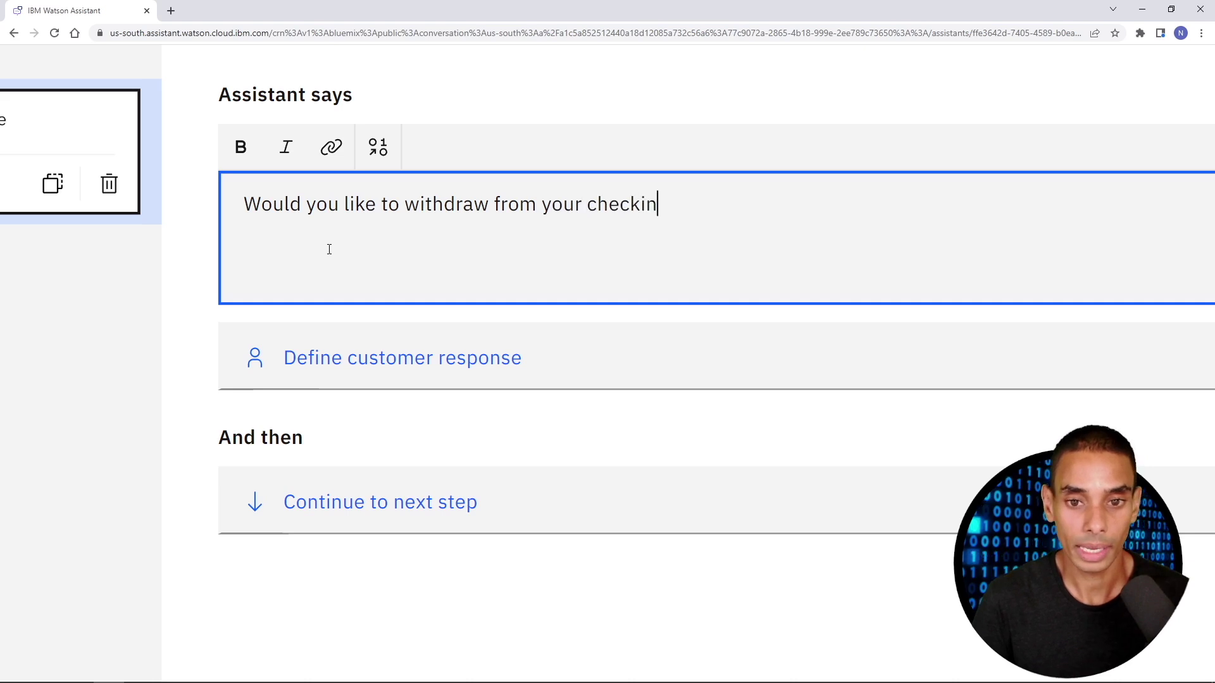
type("g or savings ac")
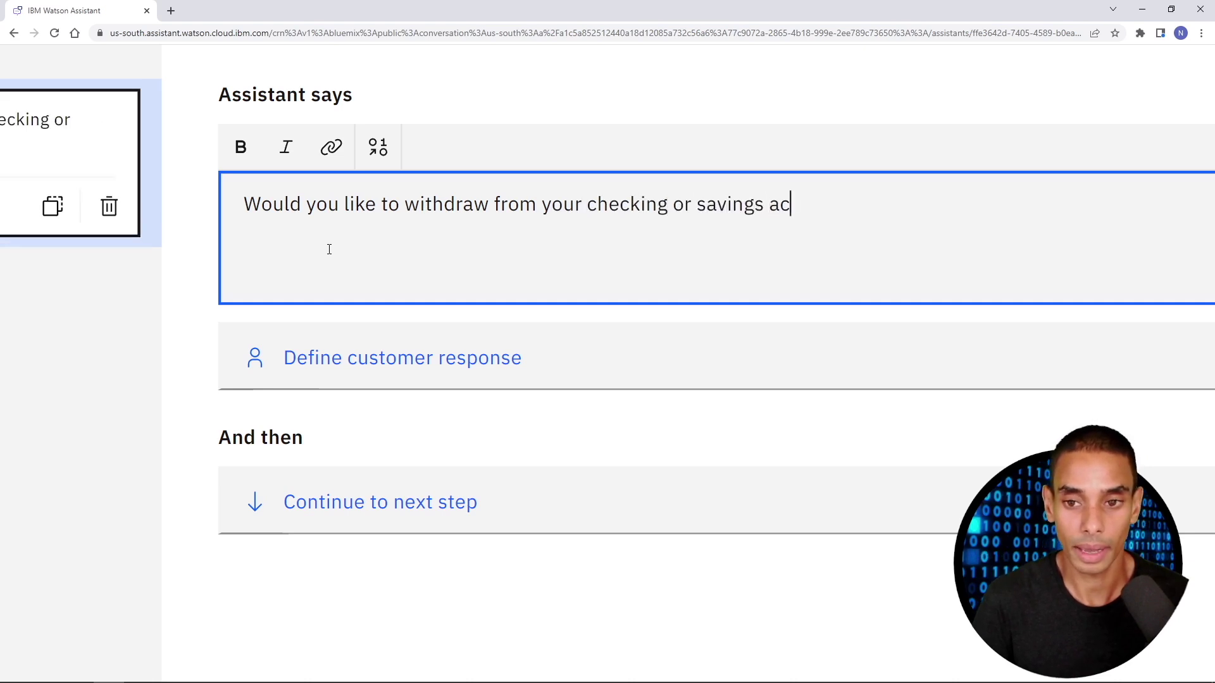
type("count?")
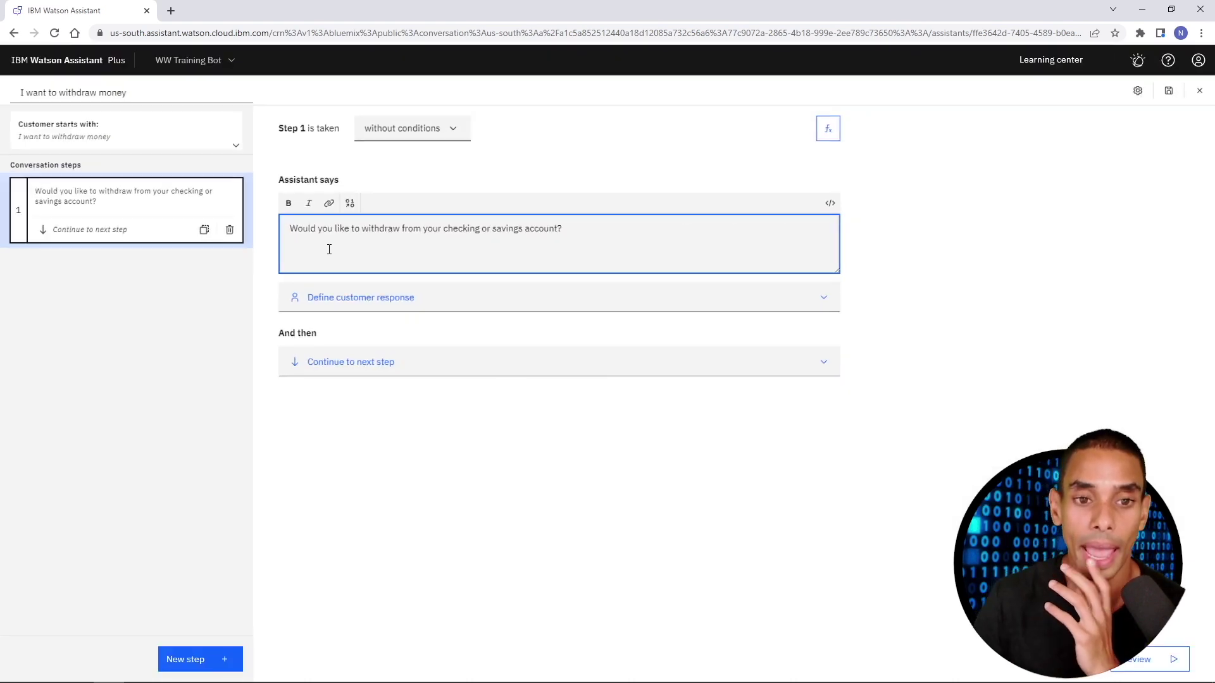
Step: Review the available customer response types for step 1 and choose Options
left_click(485, 313)
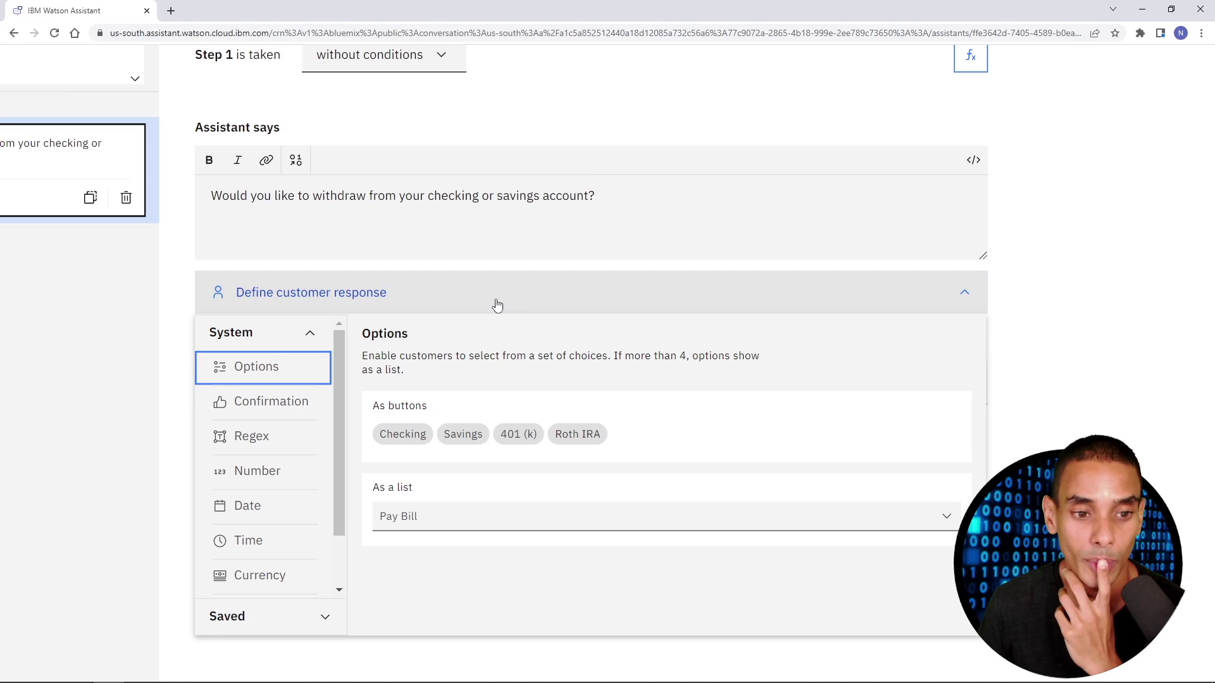
scroll(280, 468, "down", 1)
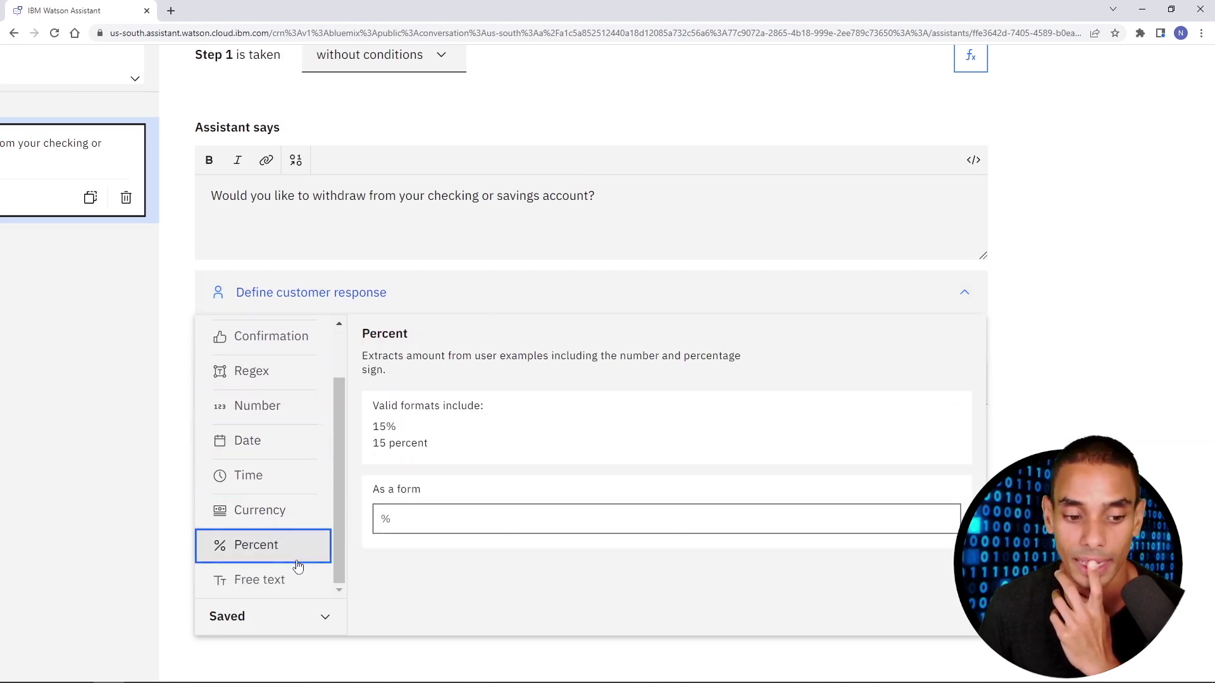
scroll(267, 577, "up", 1)
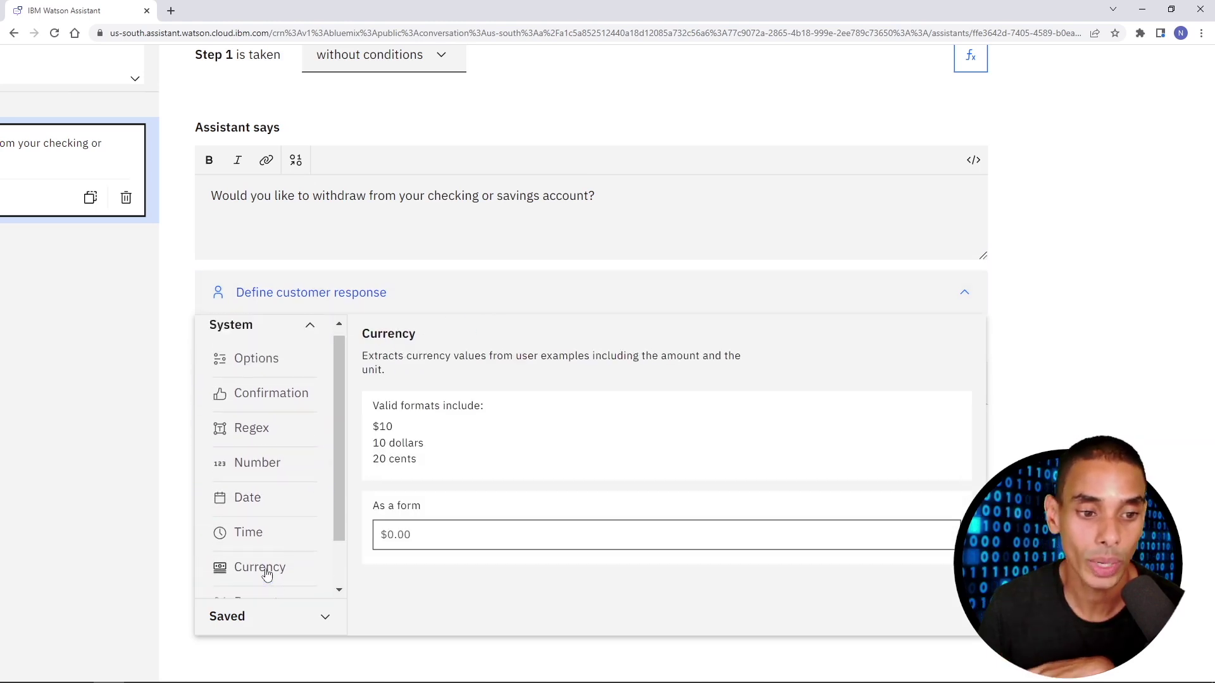
left_click(259, 376)
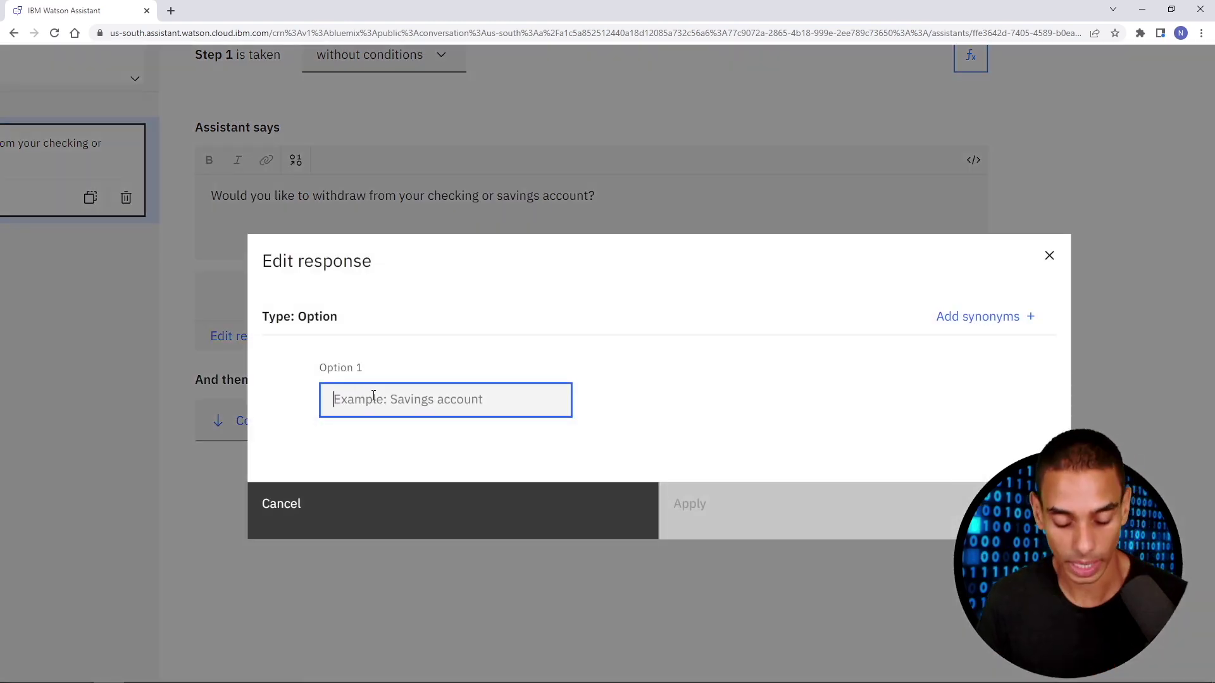
Step: Apply "Checking Account" and "Savings Account" as step 1's response options, and add a blank step 2
type("Chek")
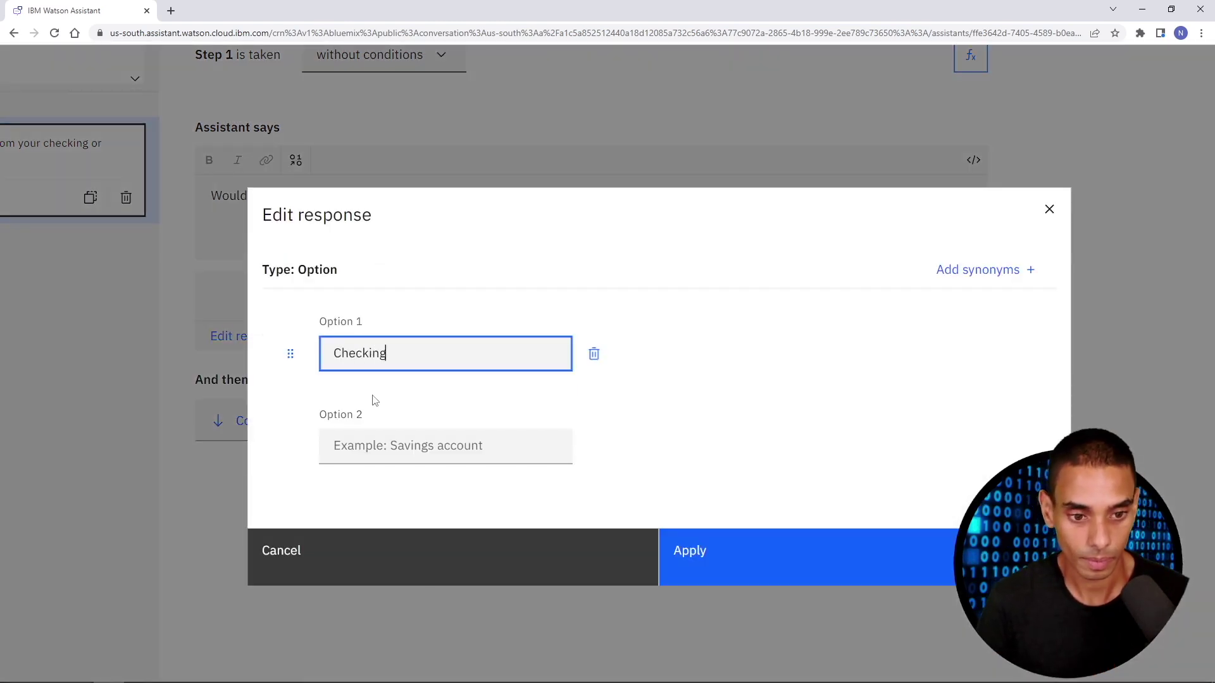
left_click(380, 448)
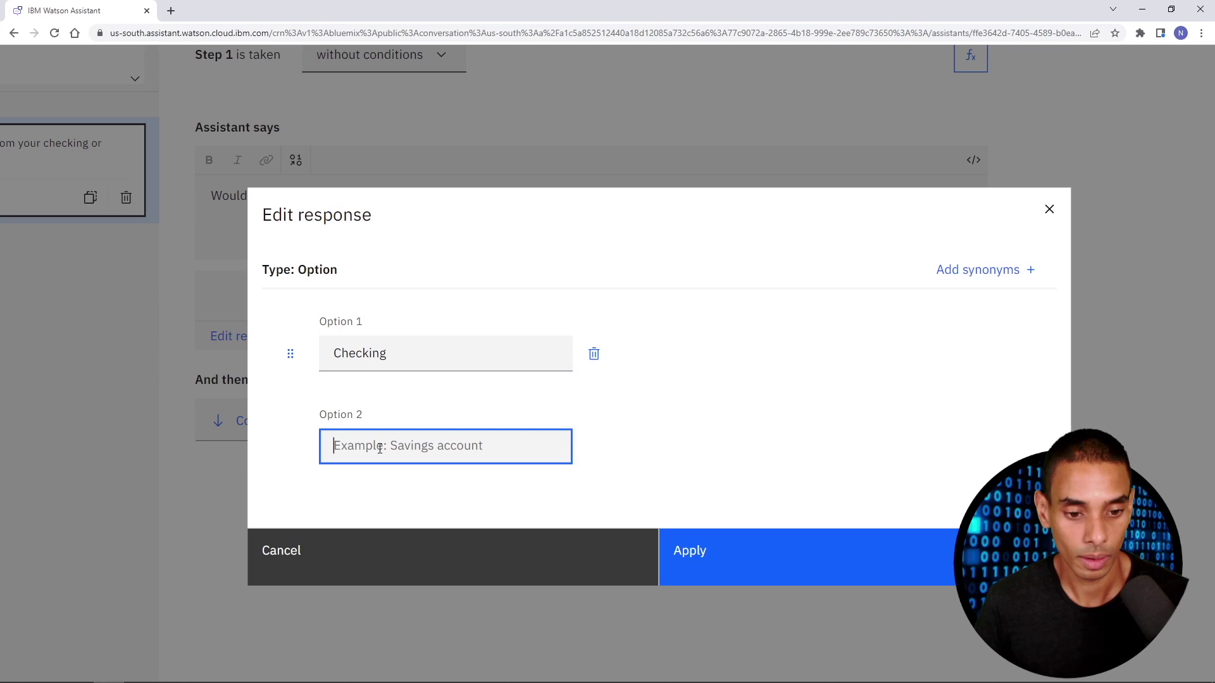
left_click(413, 352)
type("Account")
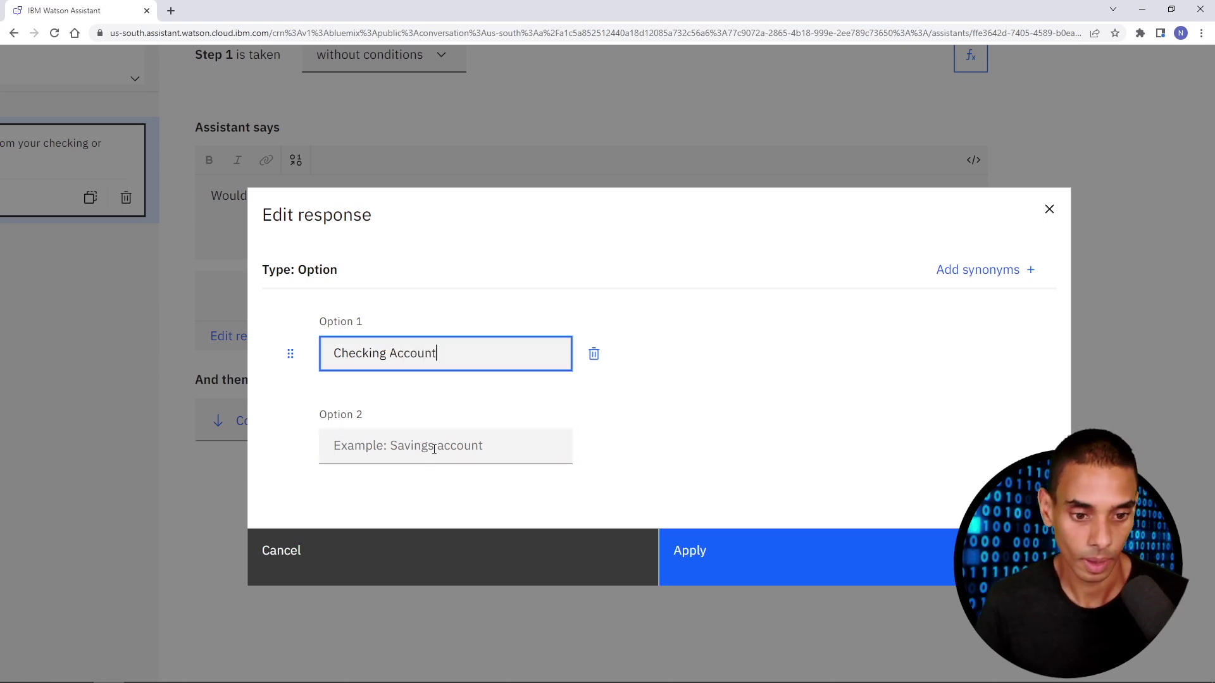
left_click(434, 448)
type("Savings")
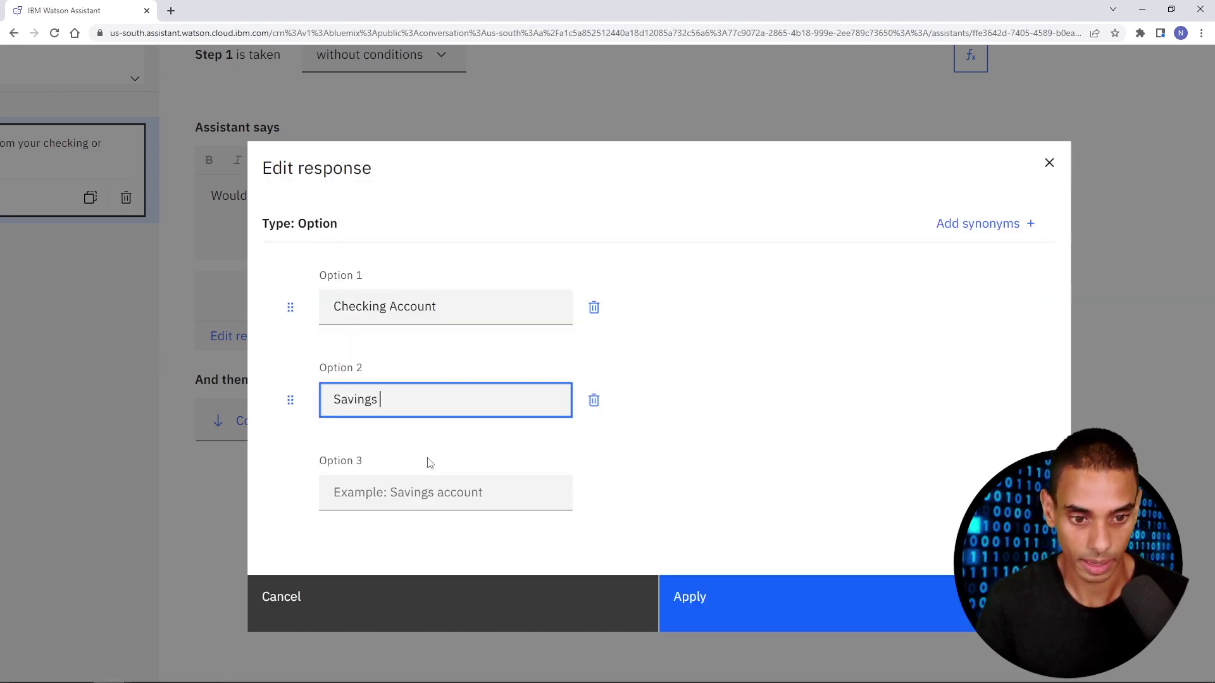
type(" Account")
left_click(738, 620)
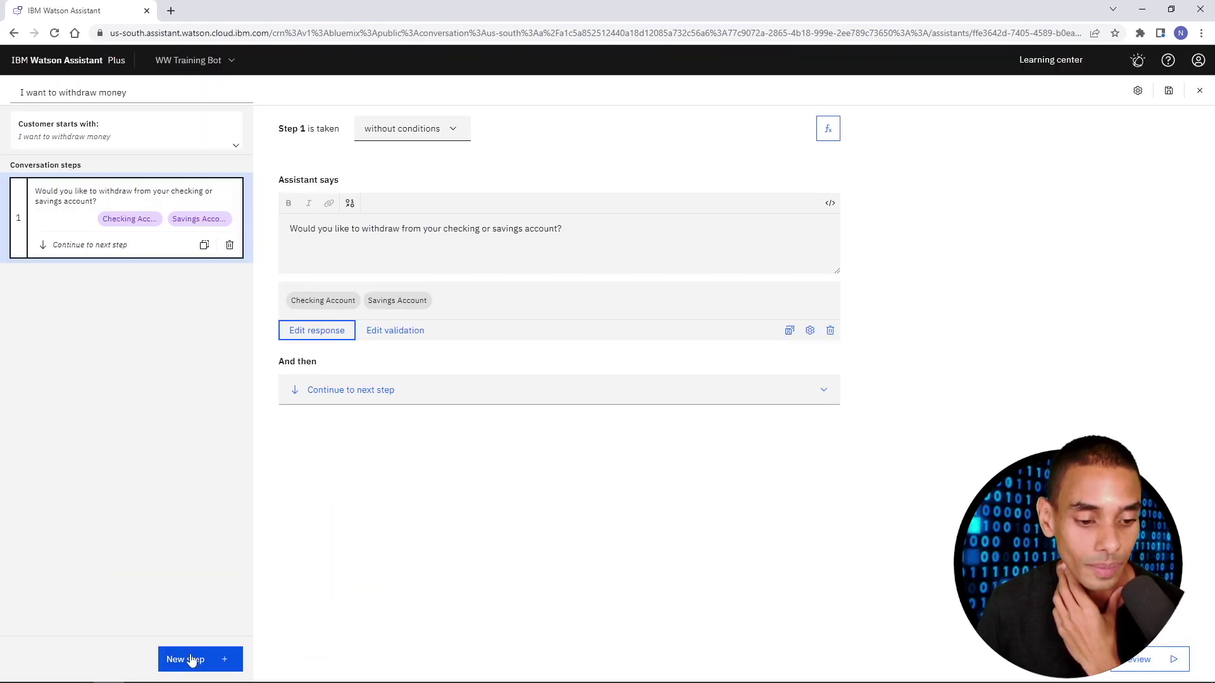
left_click(192, 659)
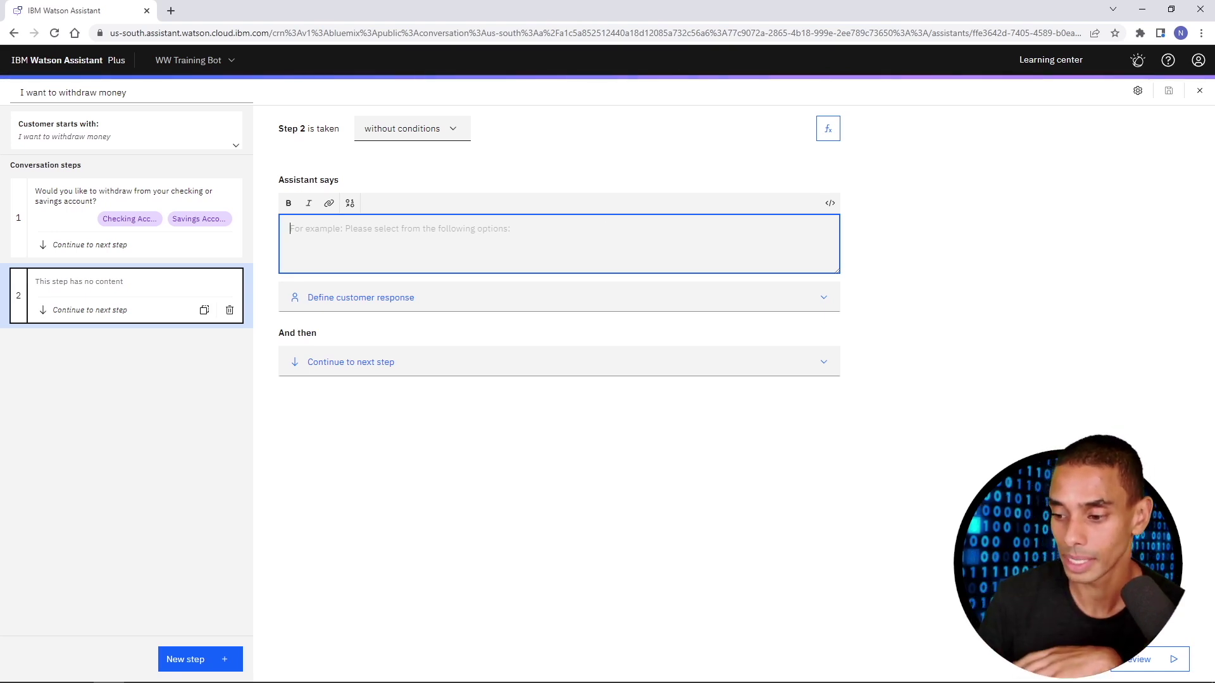
Step: Test the action in the chat preview by sending "I want to withdraw money" and answering with Checking Account
left_click(1143, 668)
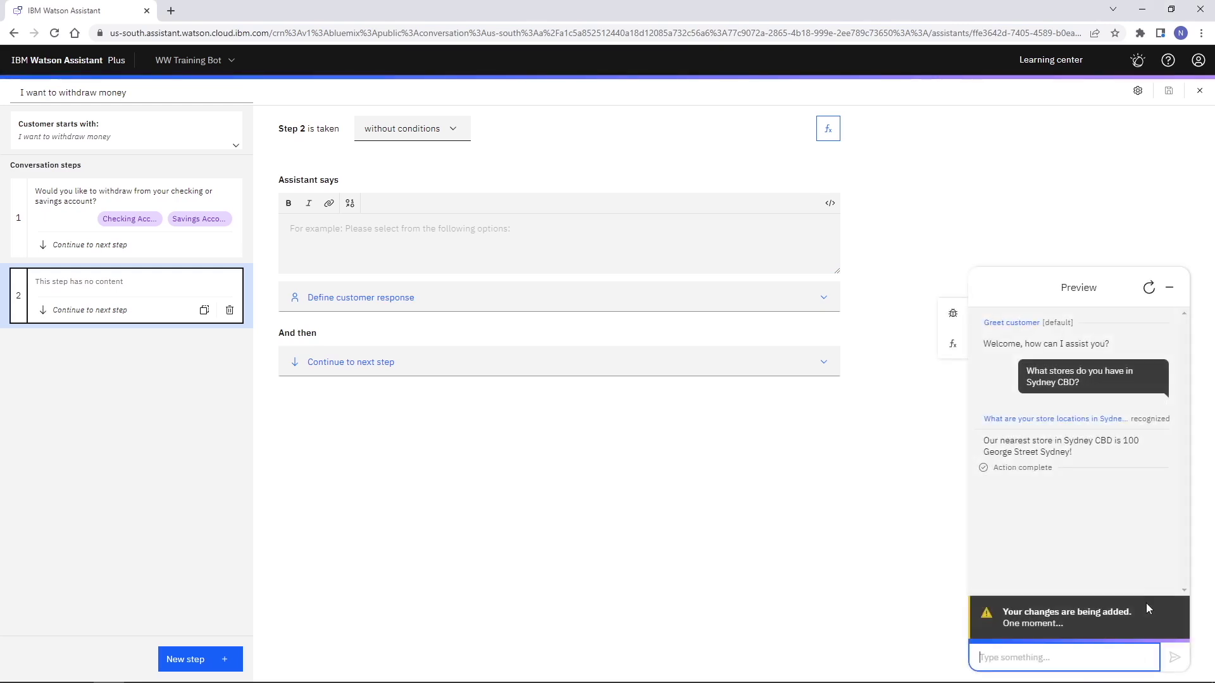
scroll(1145, 602, "up", 5)
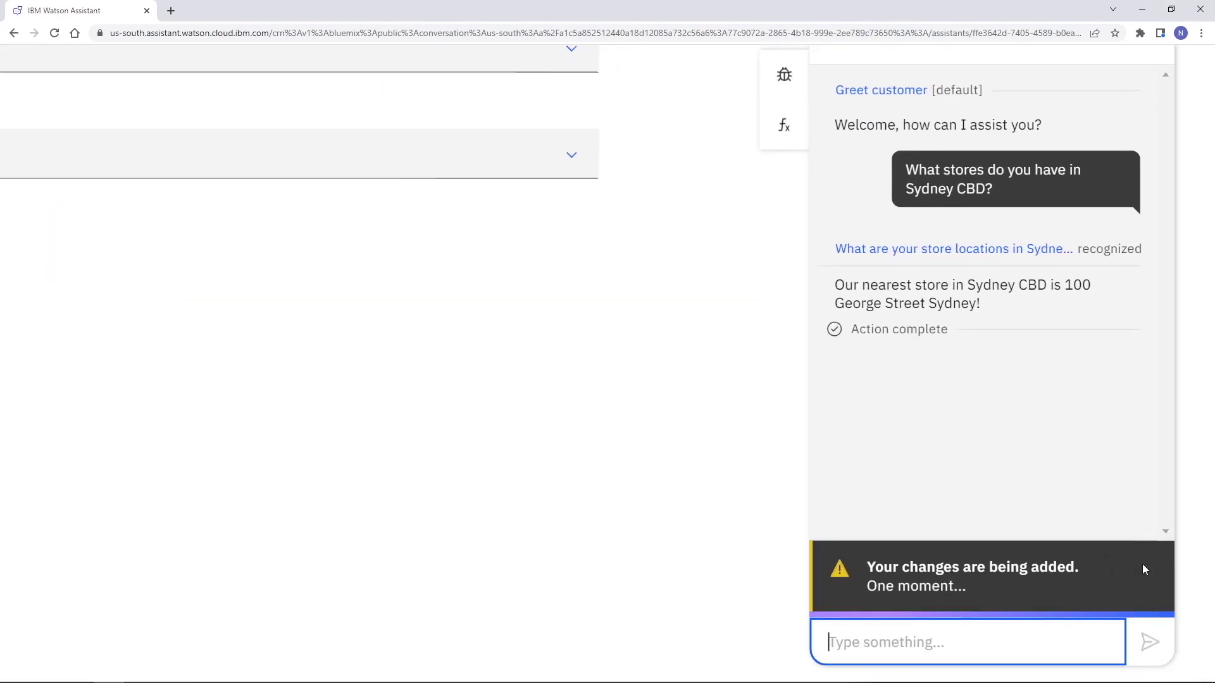
type("I want to widt")
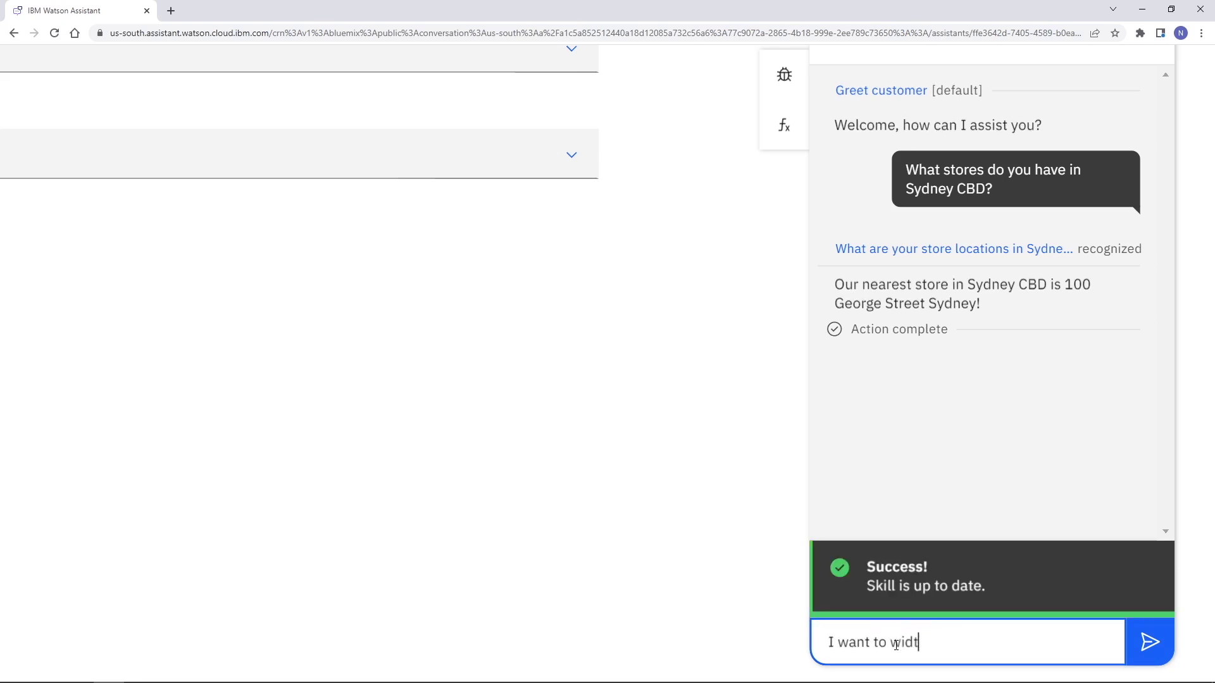
type("draw money")
key("Return")
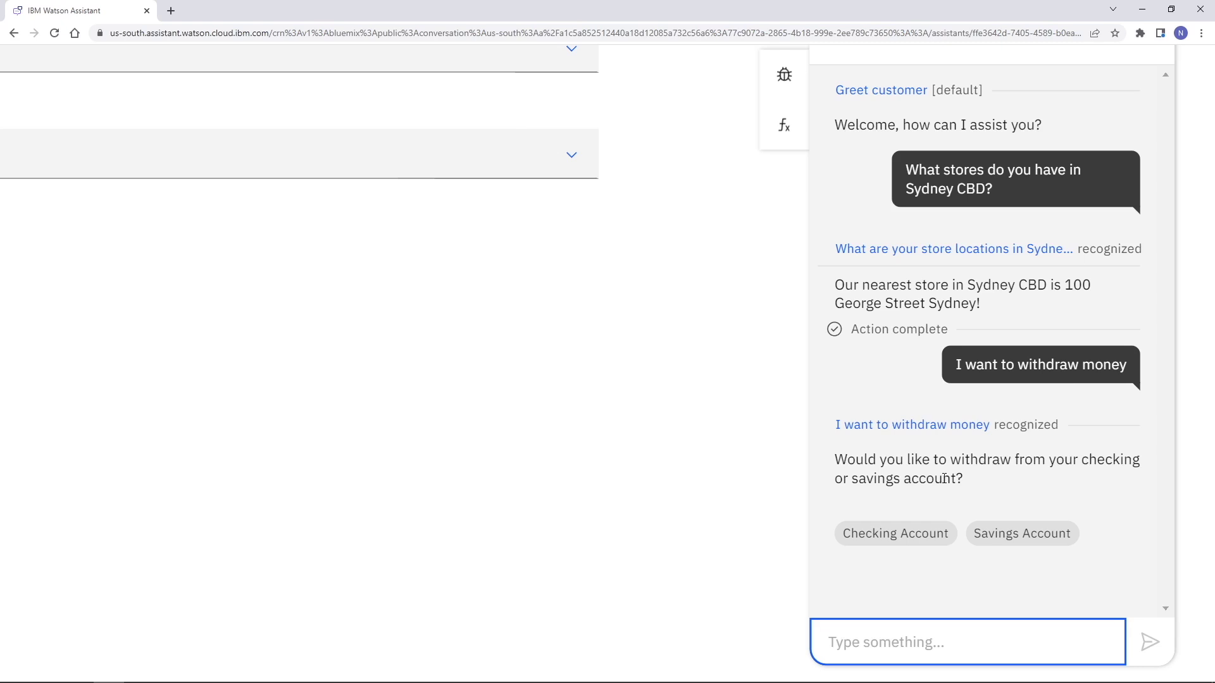
left_click(911, 537)
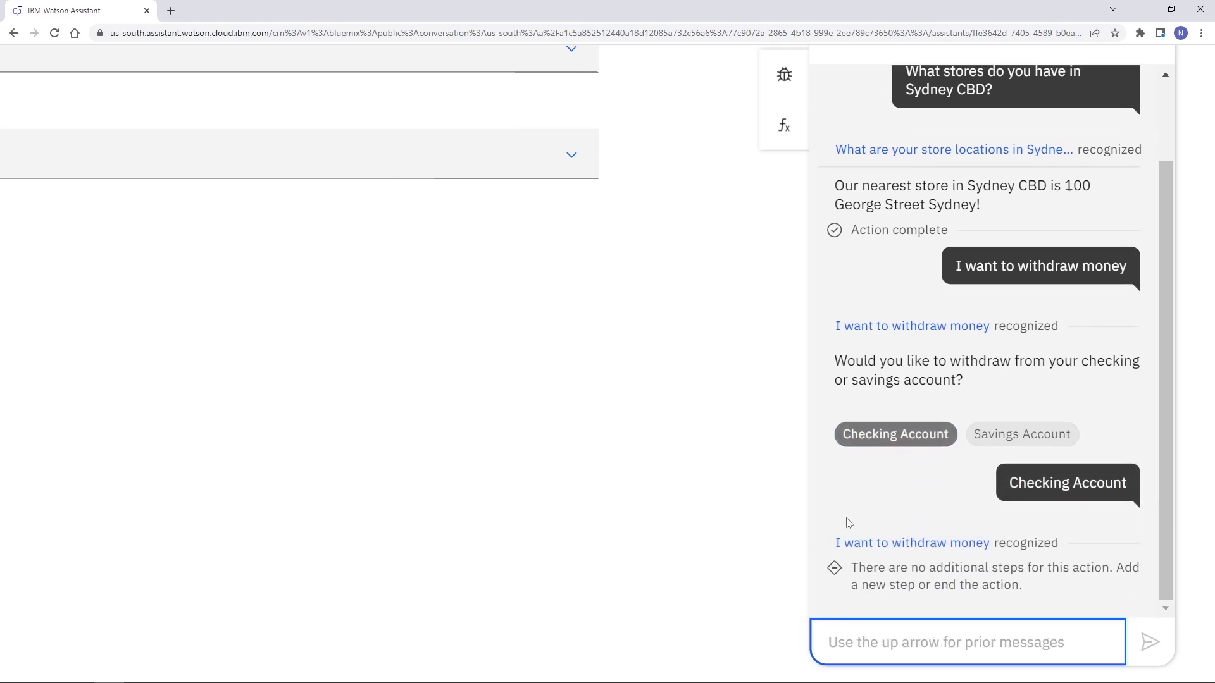
scroll(581, 343, "up", 2)
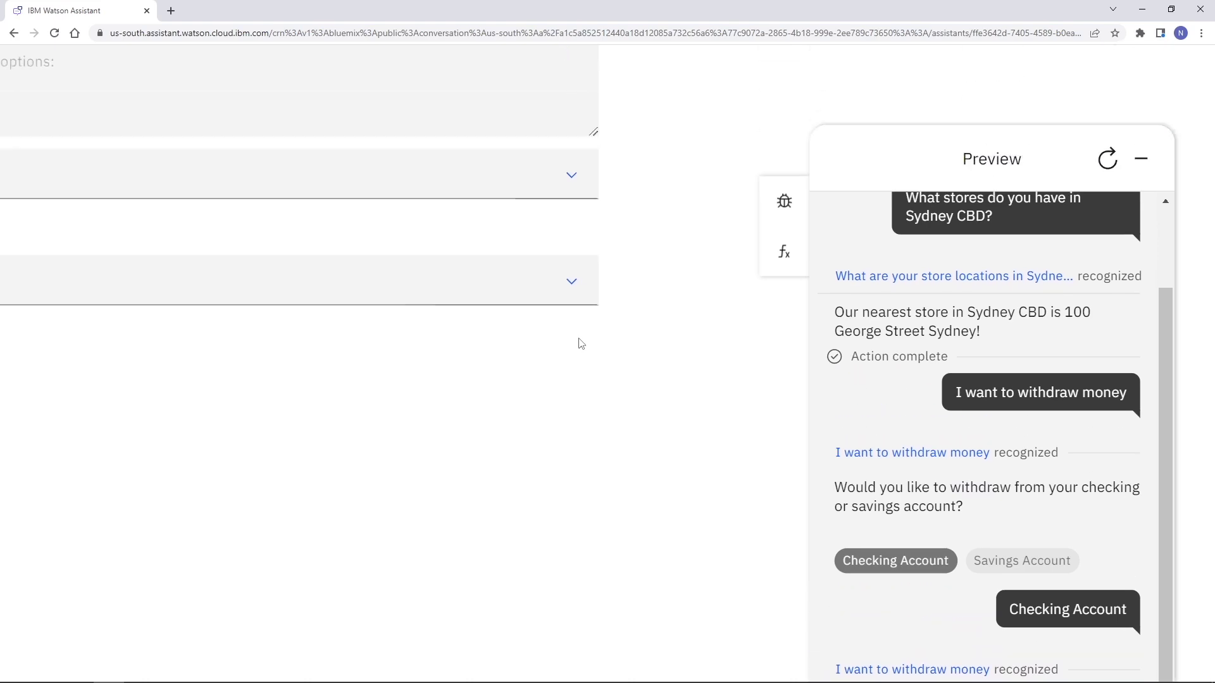
Step: Switch to the PowerPoint slide and examine the savings and checking account branches of the withdrawal flowchart
scroll(581, 343, "down", 3)
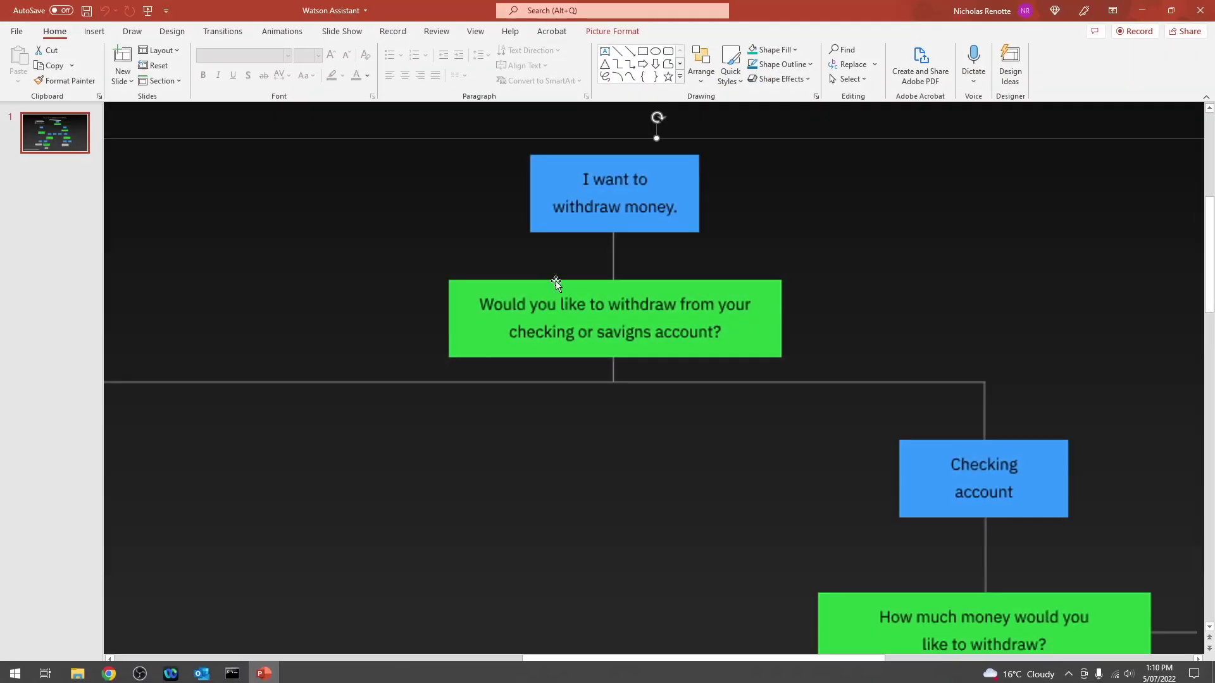
scroll(559, 286, "up", 3)
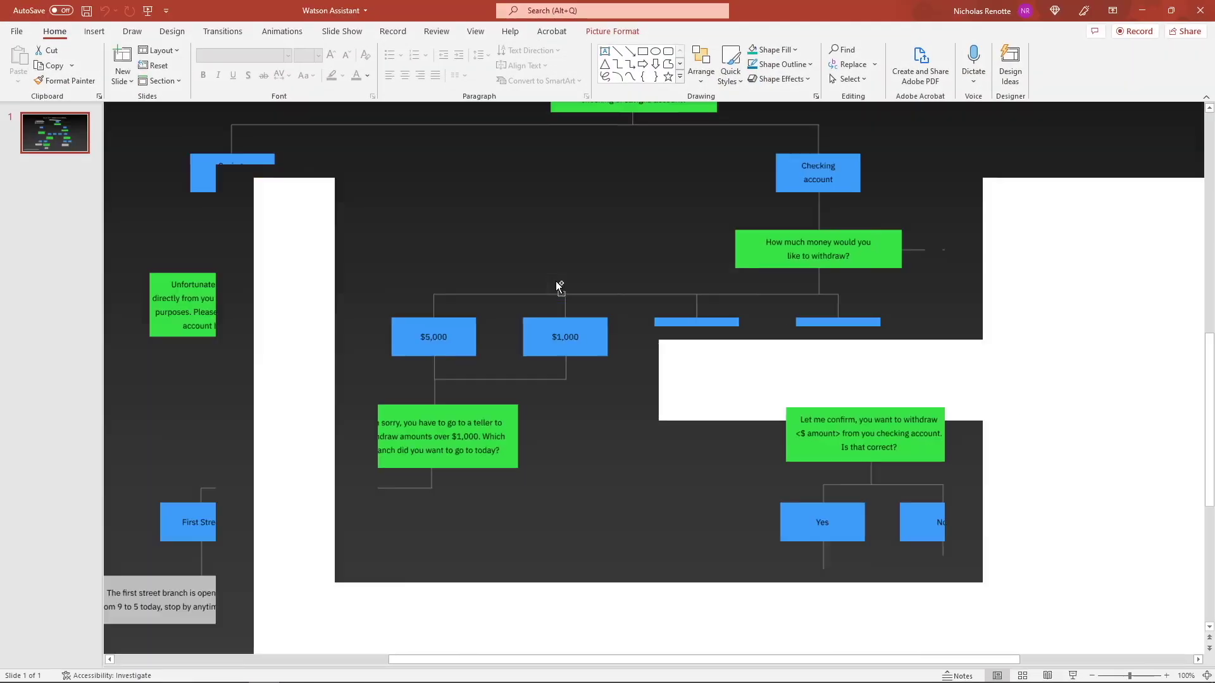
scroll(557, 282, "down", 3)
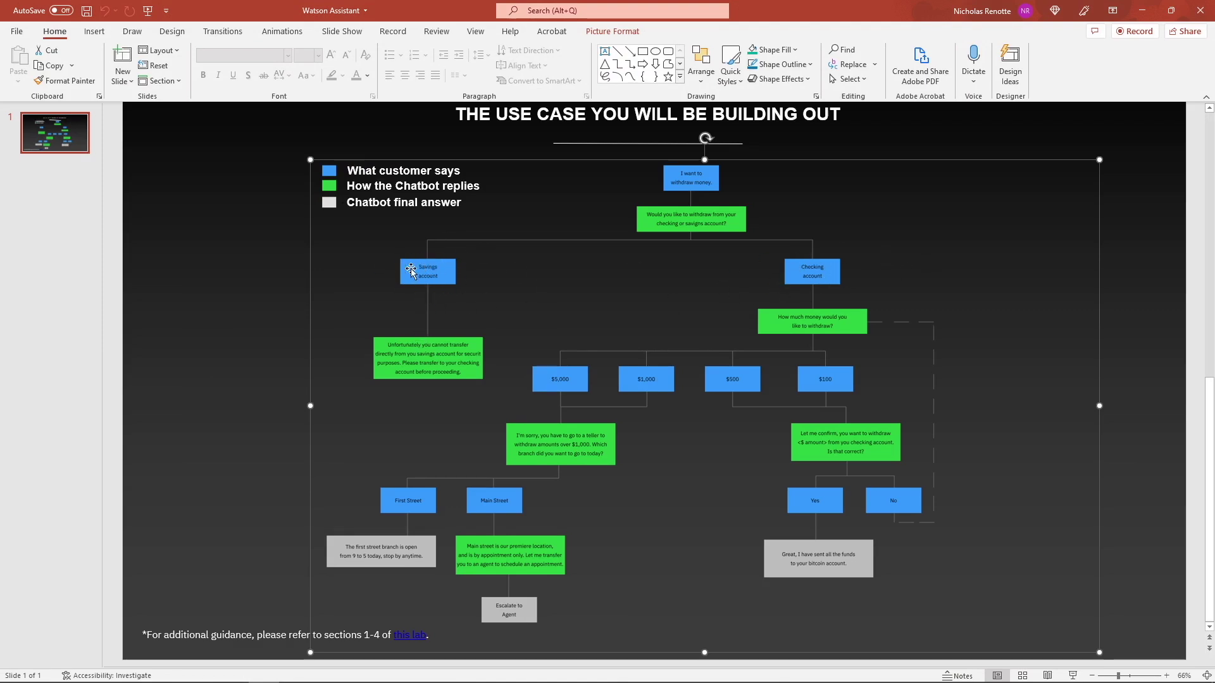
scroll(458, 372, "up", 1, "ctrl")
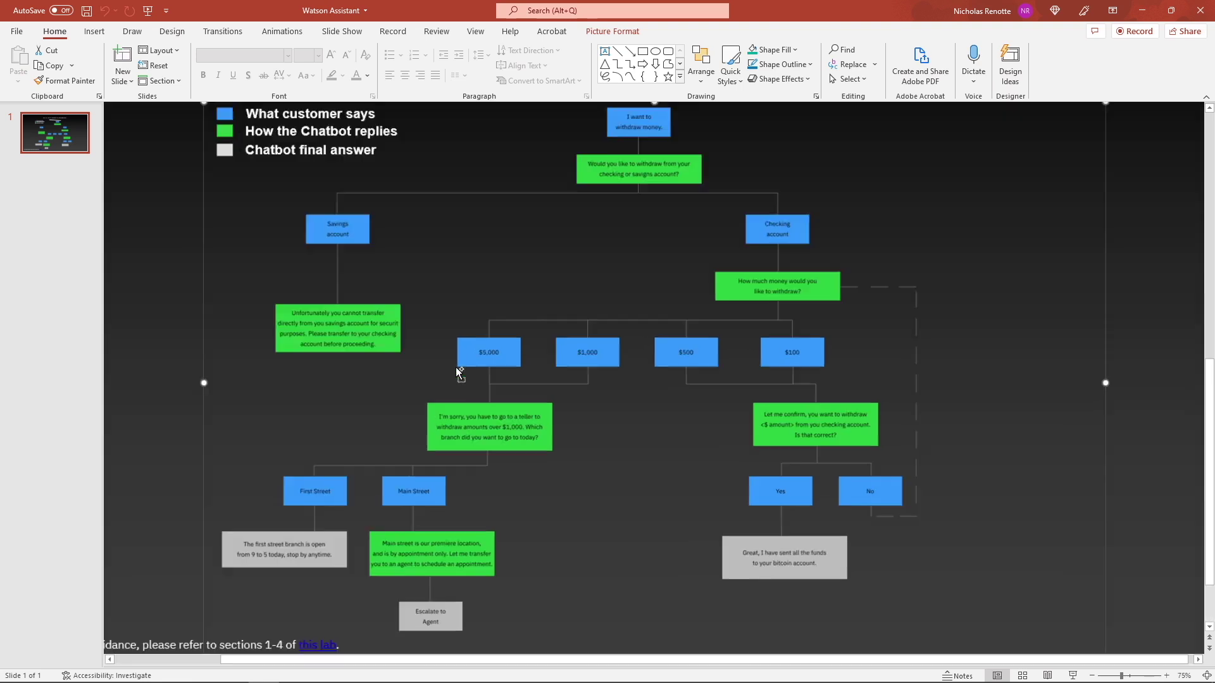
Step: Review the flowchart's account branches, and in Watson Assistant make step 2 conditional on the step 1 account question being Checking Account
scroll(457, 372, "up", 3, "ctrl")
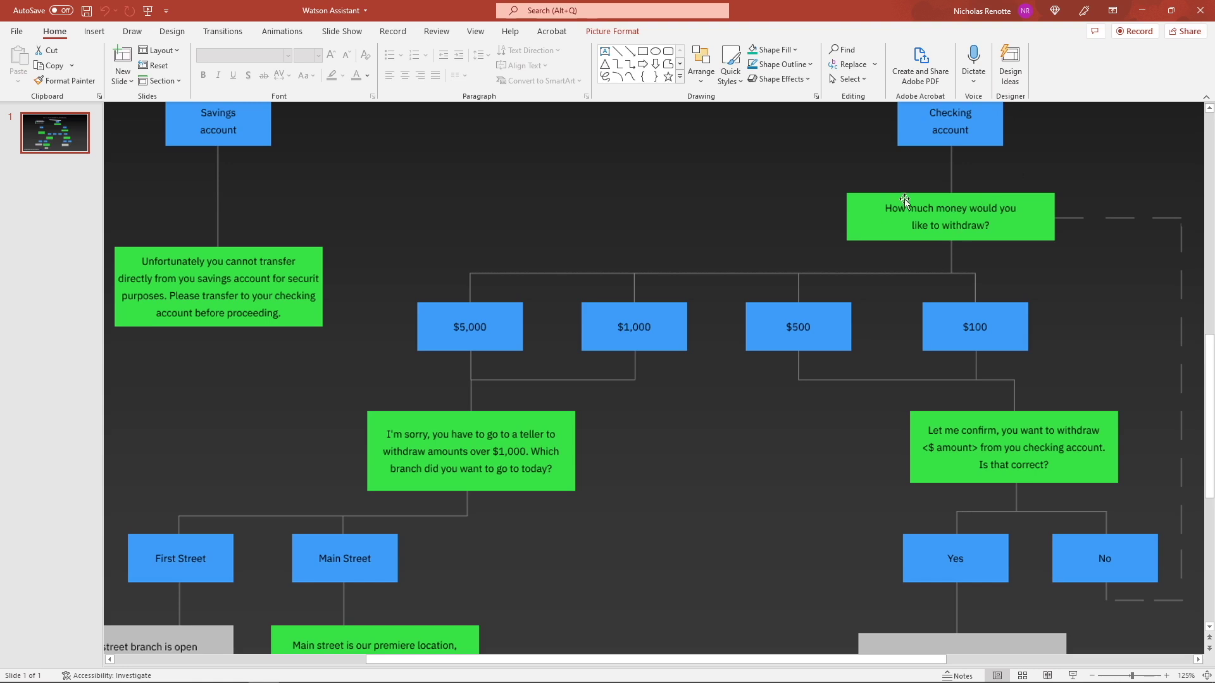
scroll(965, 208, "up", 1)
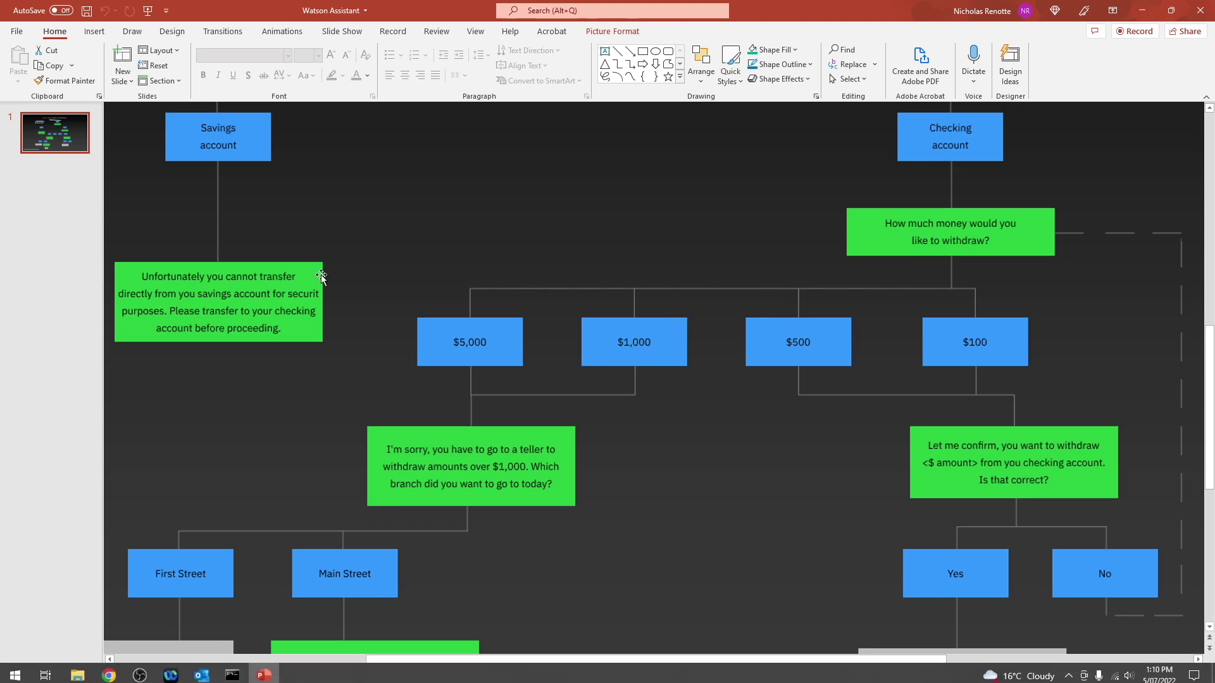
left_click(110, 672)
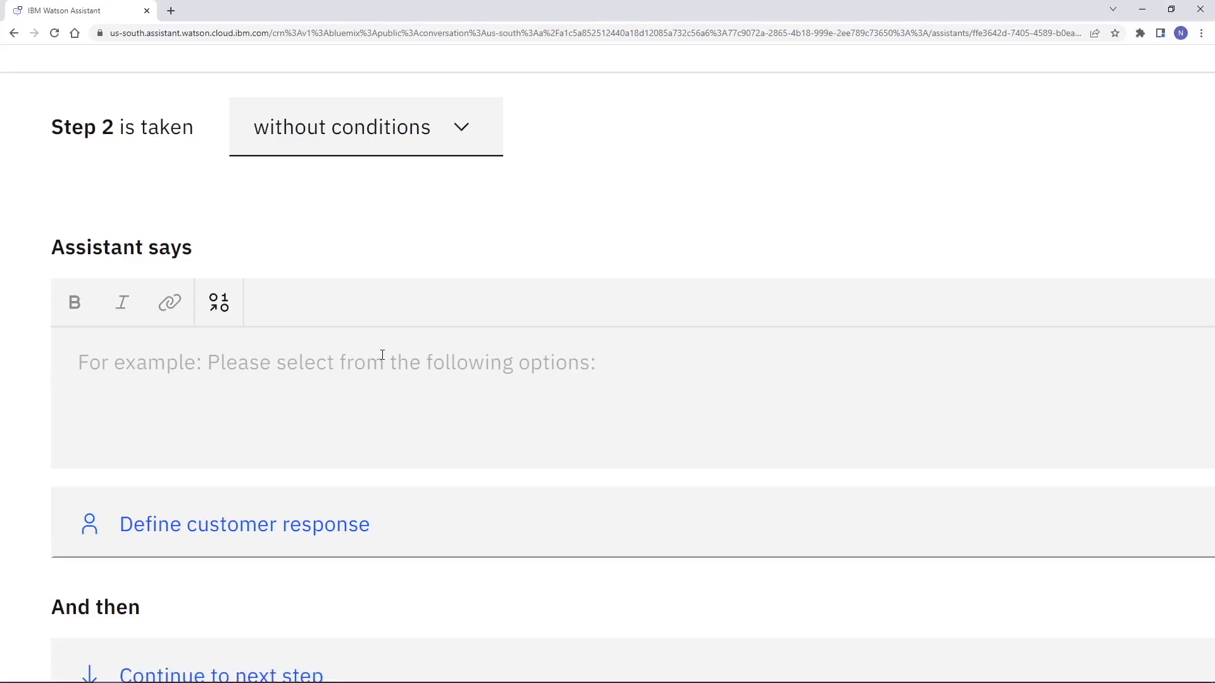
key("ctrl+0")
left_click(518, 252)
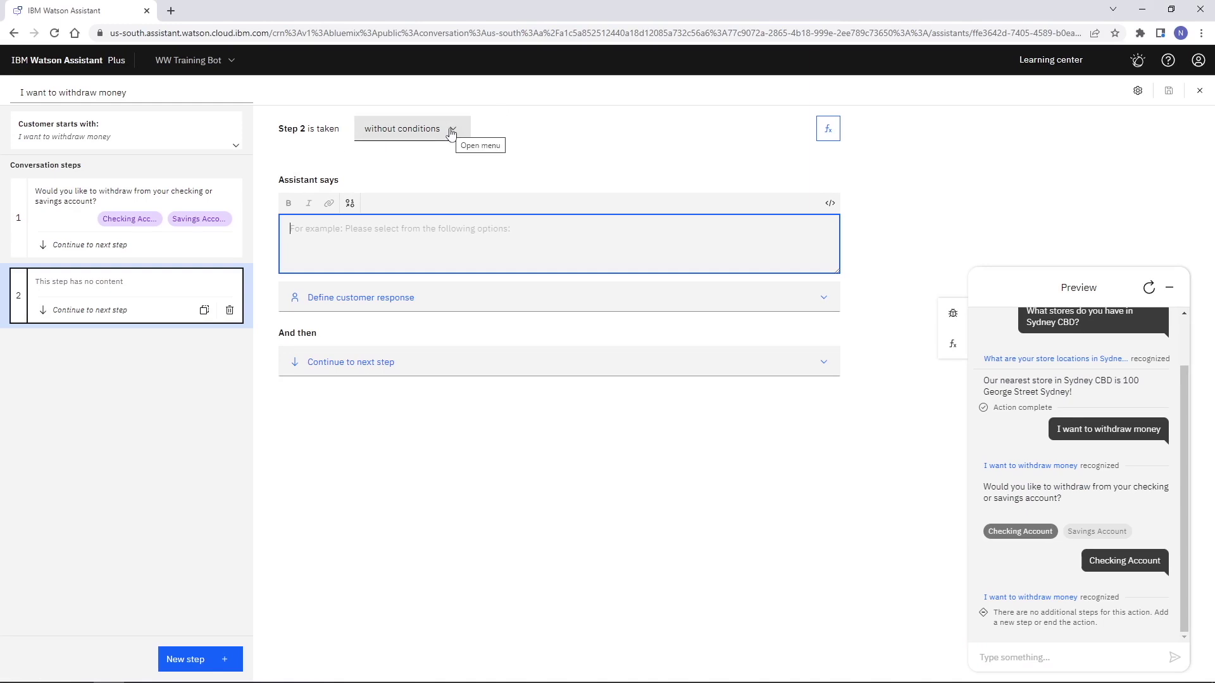
scroll(451, 131, "up", 3)
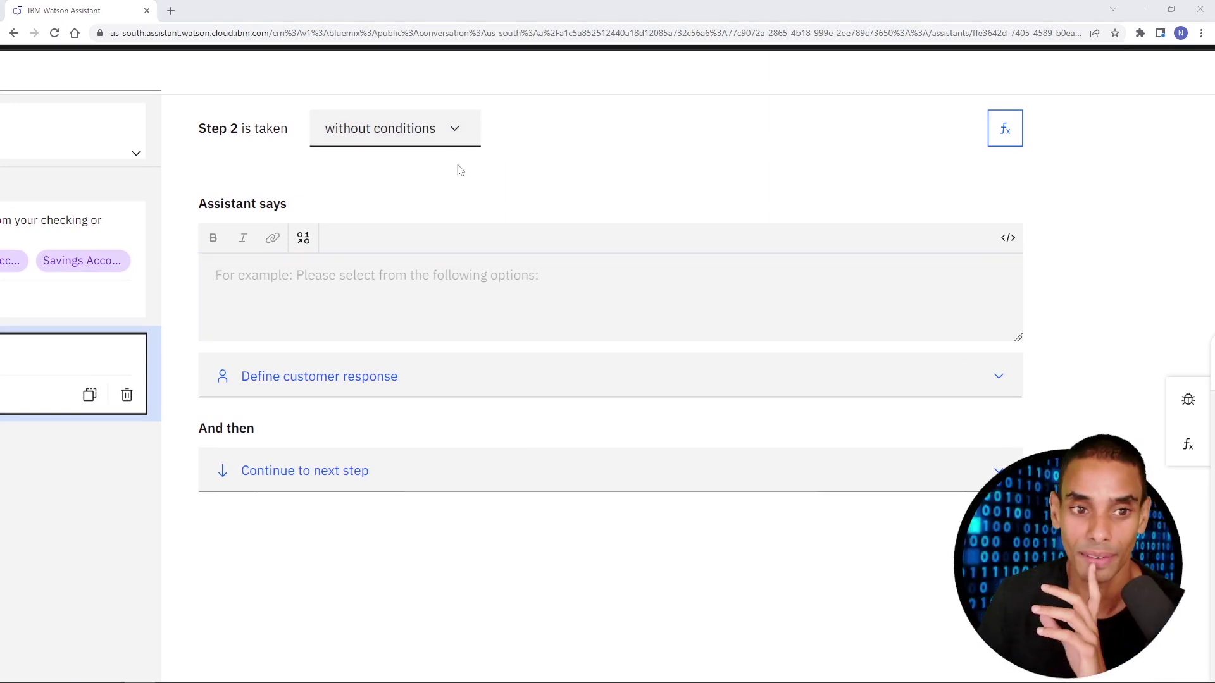
left_click(448, 135)
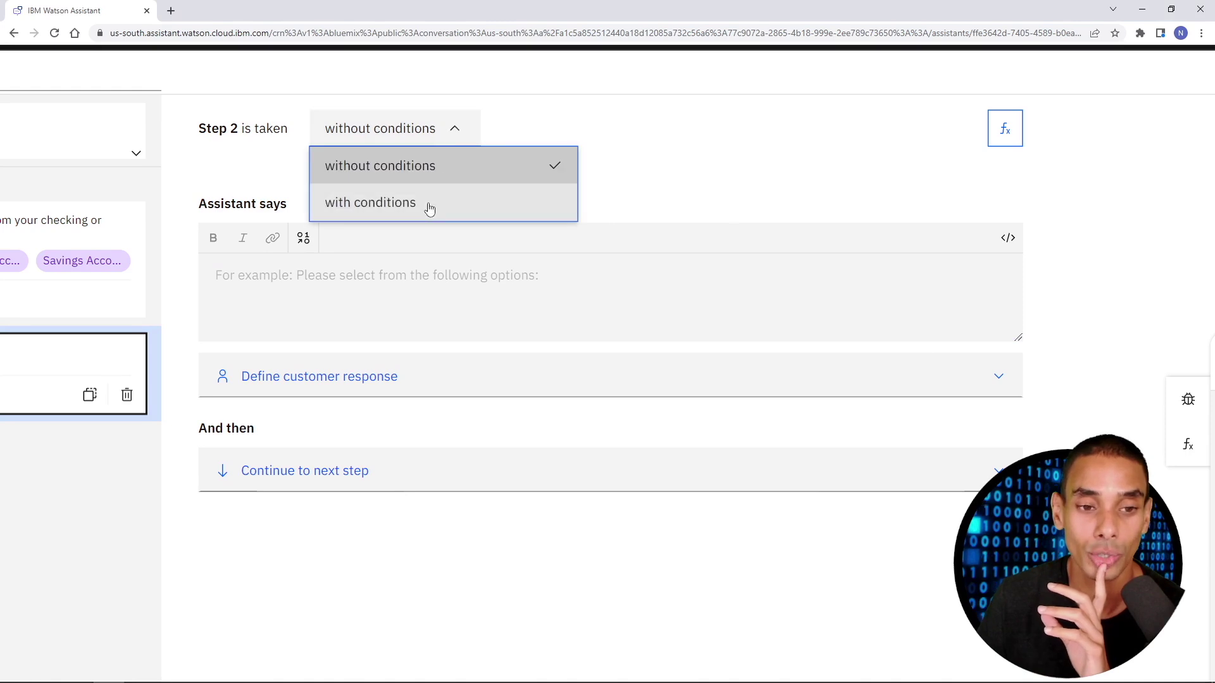
left_click(427, 207)
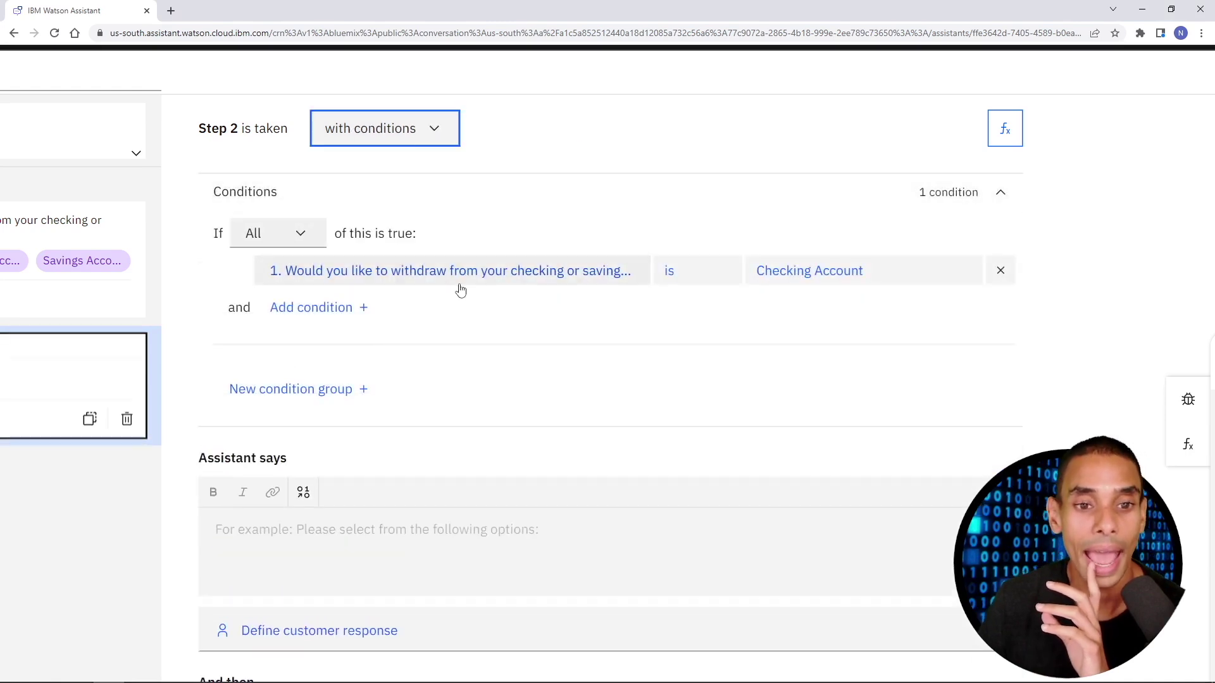
left_click(544, 283)
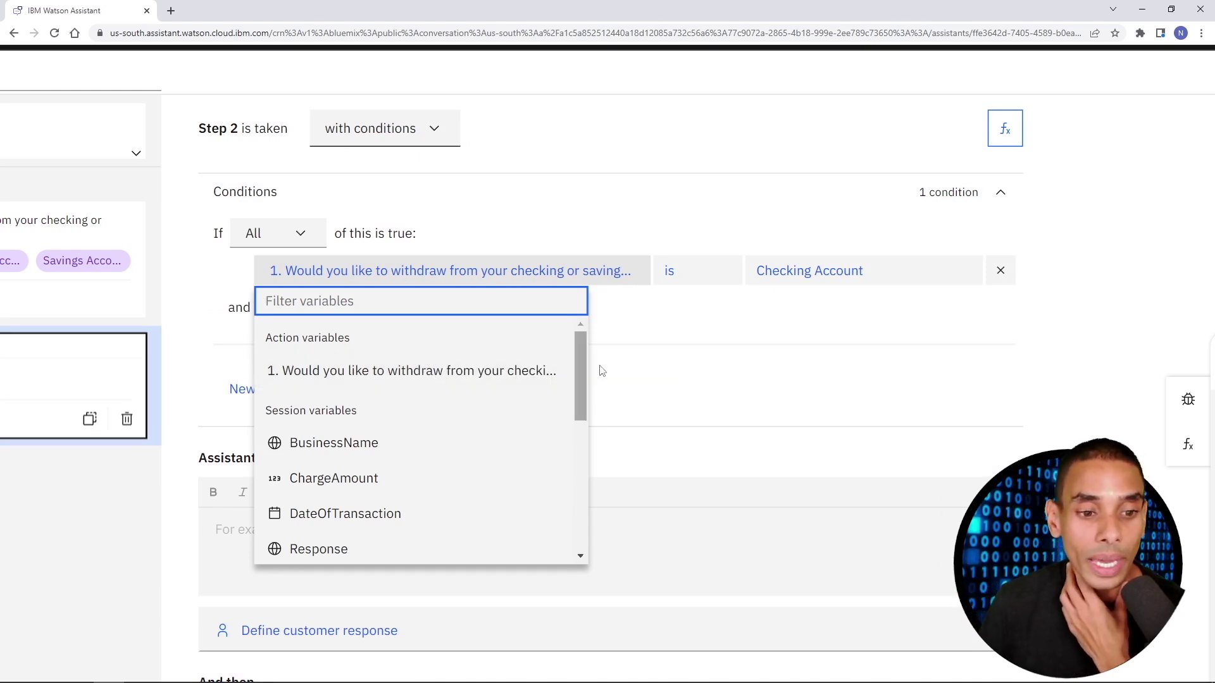
scroll(602, 371, "left", 3)
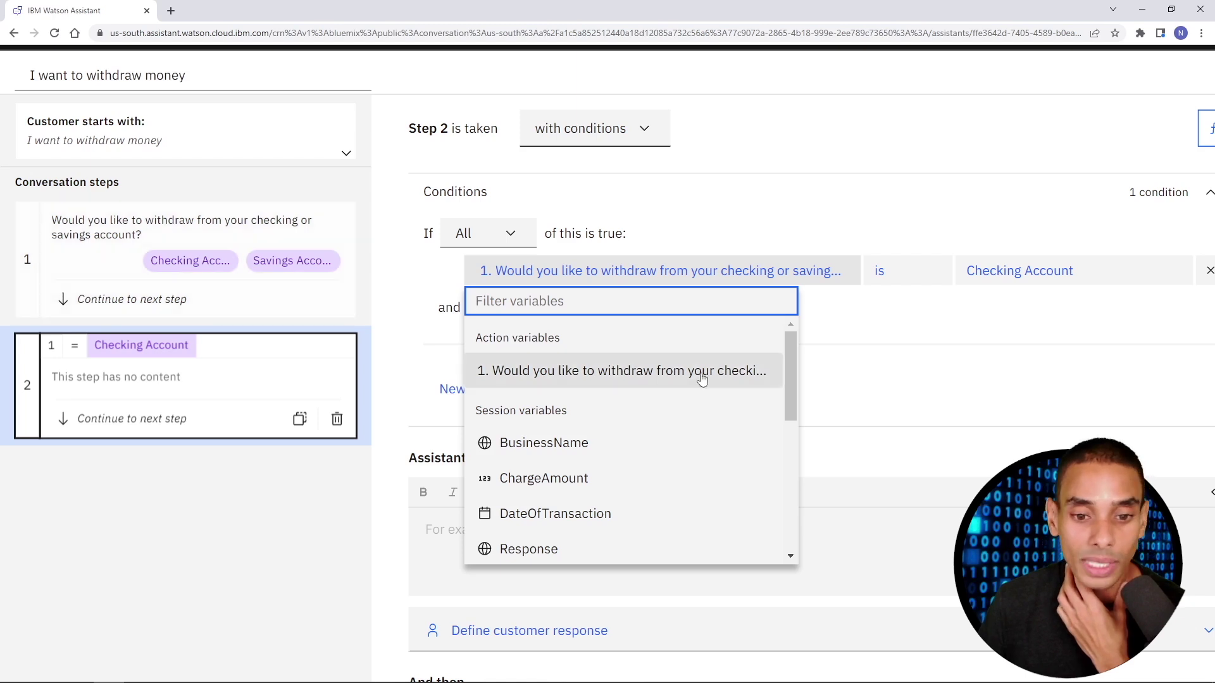
left_click(499, 382)
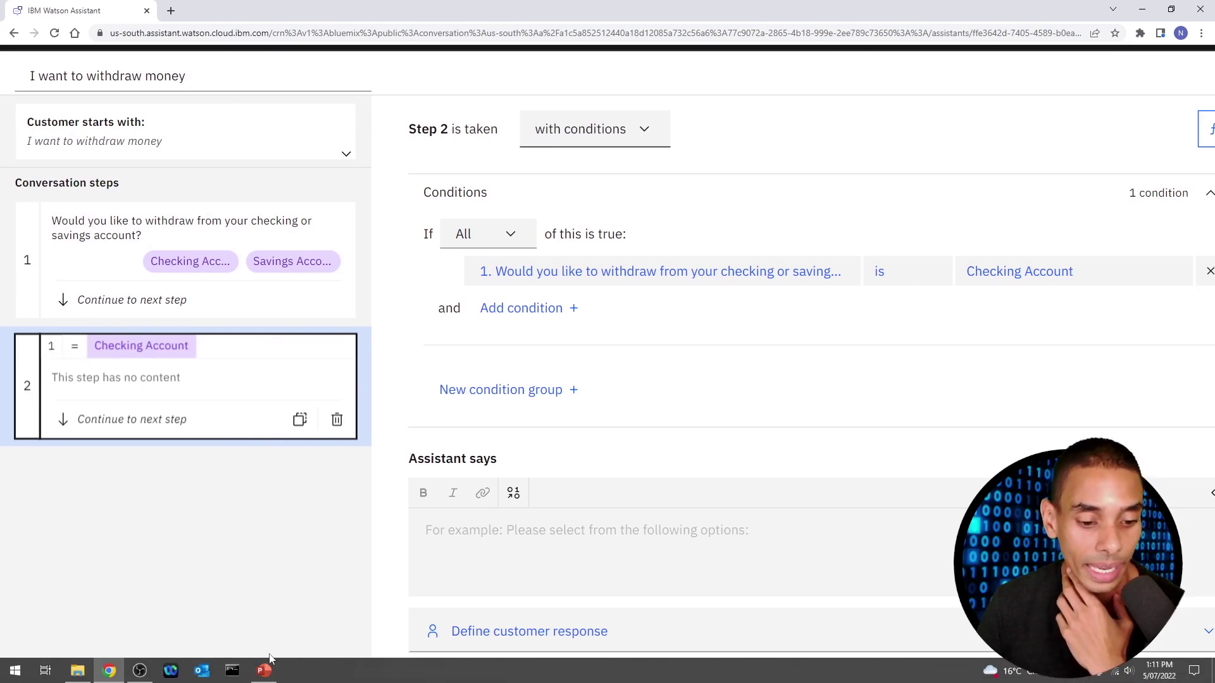
Step: Consult the checking account branch in the PowerPoint flowchart and set step 2's assistant message to "How much money would you like to withdraw?"
left_click(264, 678)
scroll(477, 255, "up", 2)
scroll(478, 255, "up", 1)
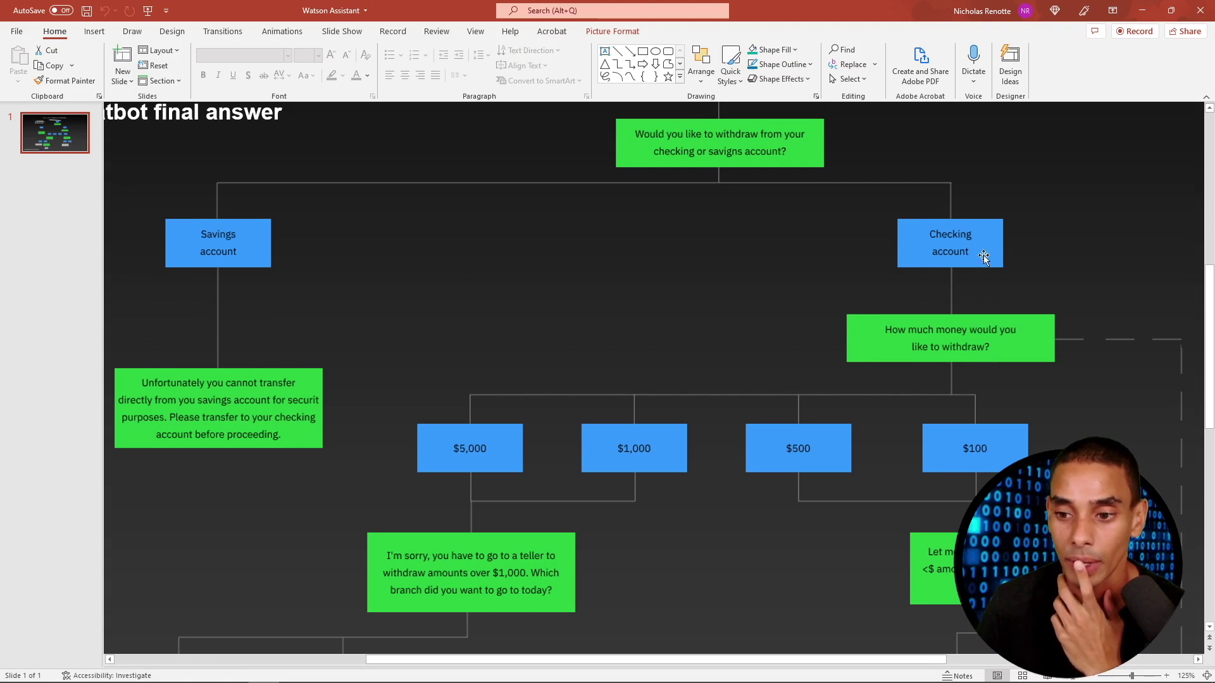
left_click(138, 672)
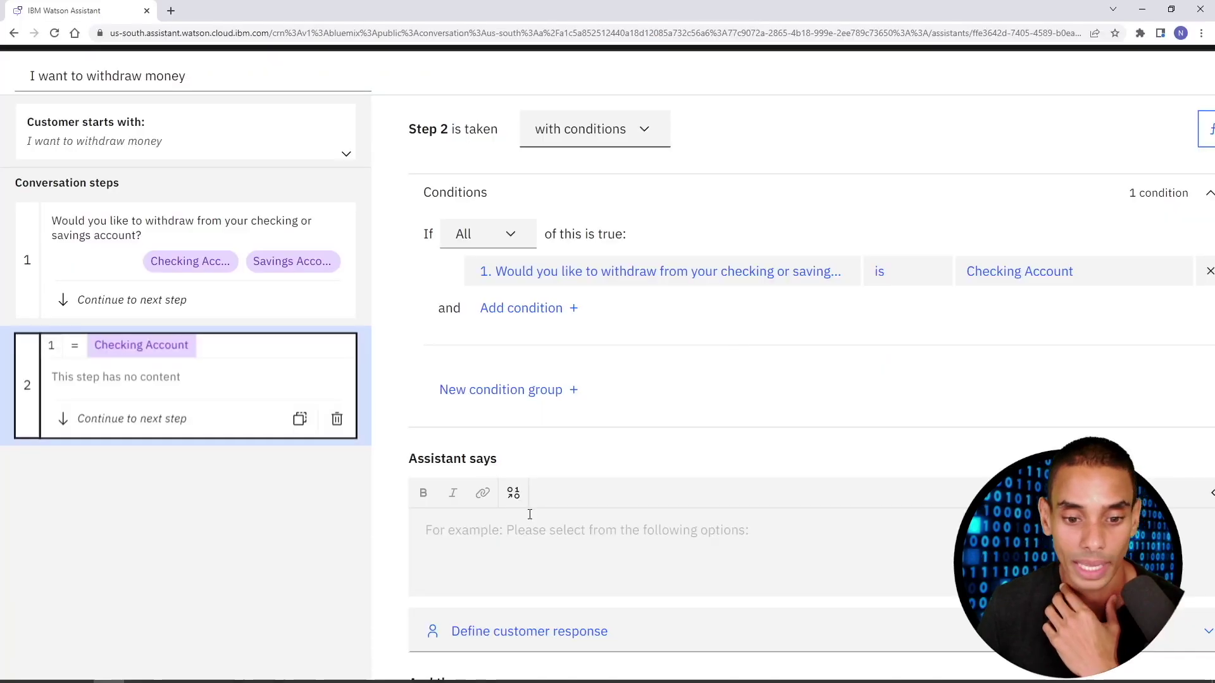
left_click(523, 535)
type("Ho")
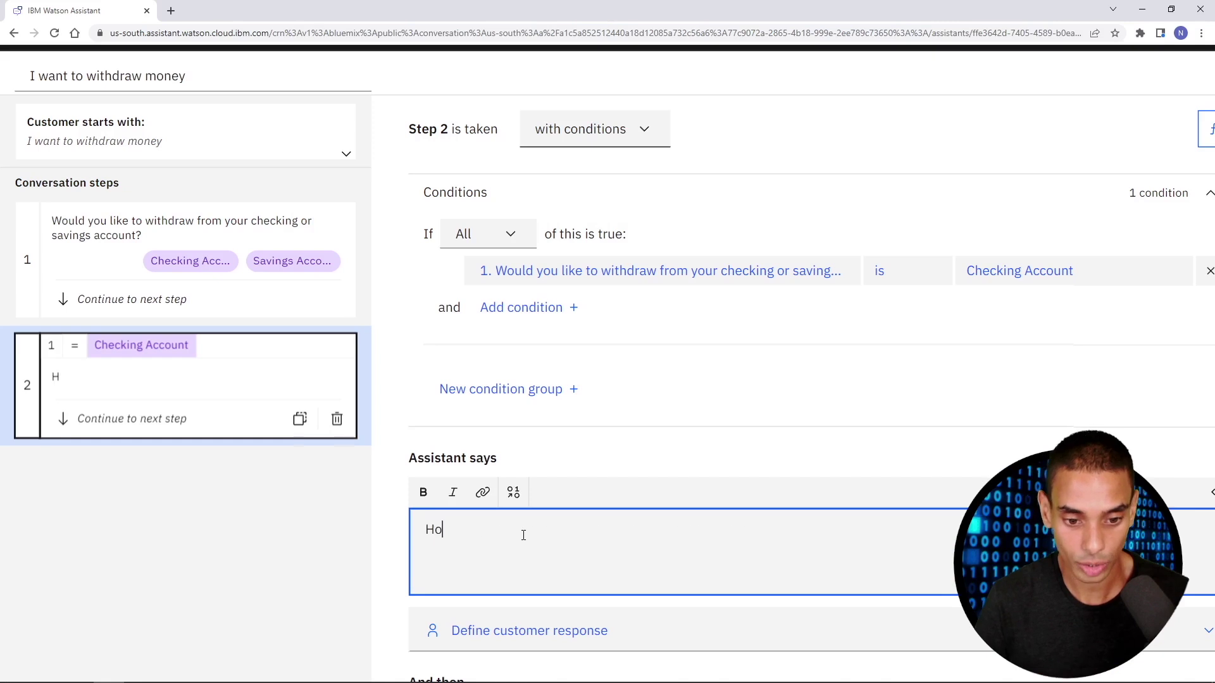
type("w much money wou")
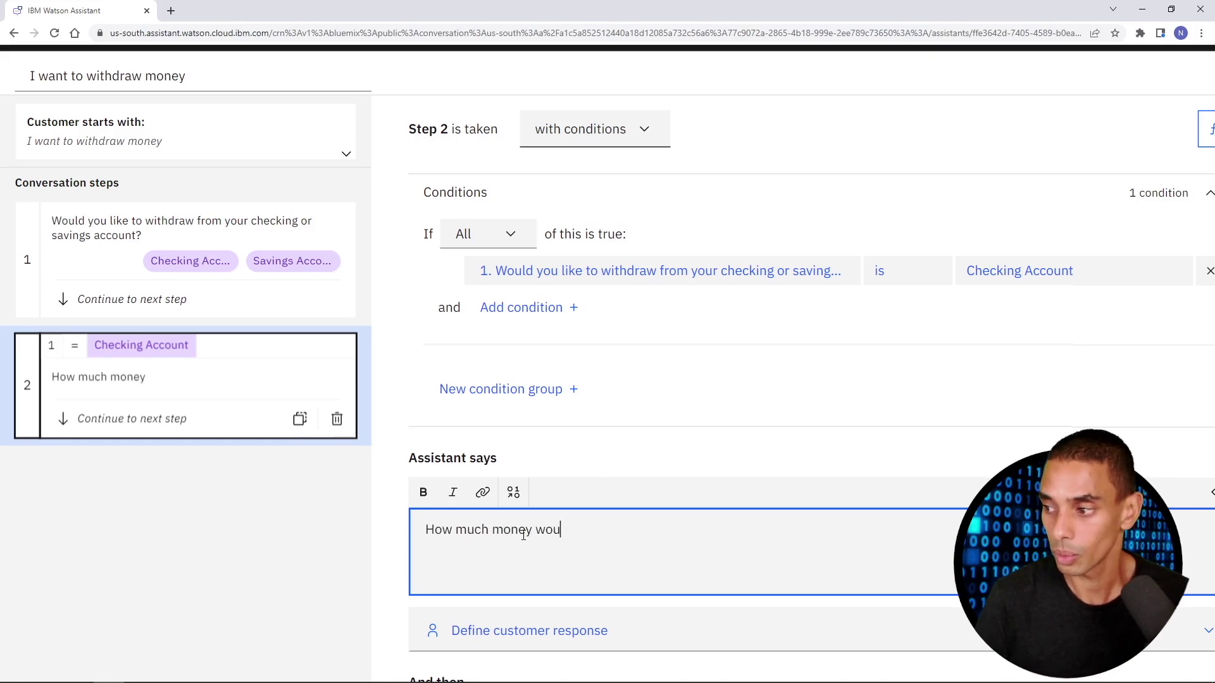
type("ld you like to widthd")
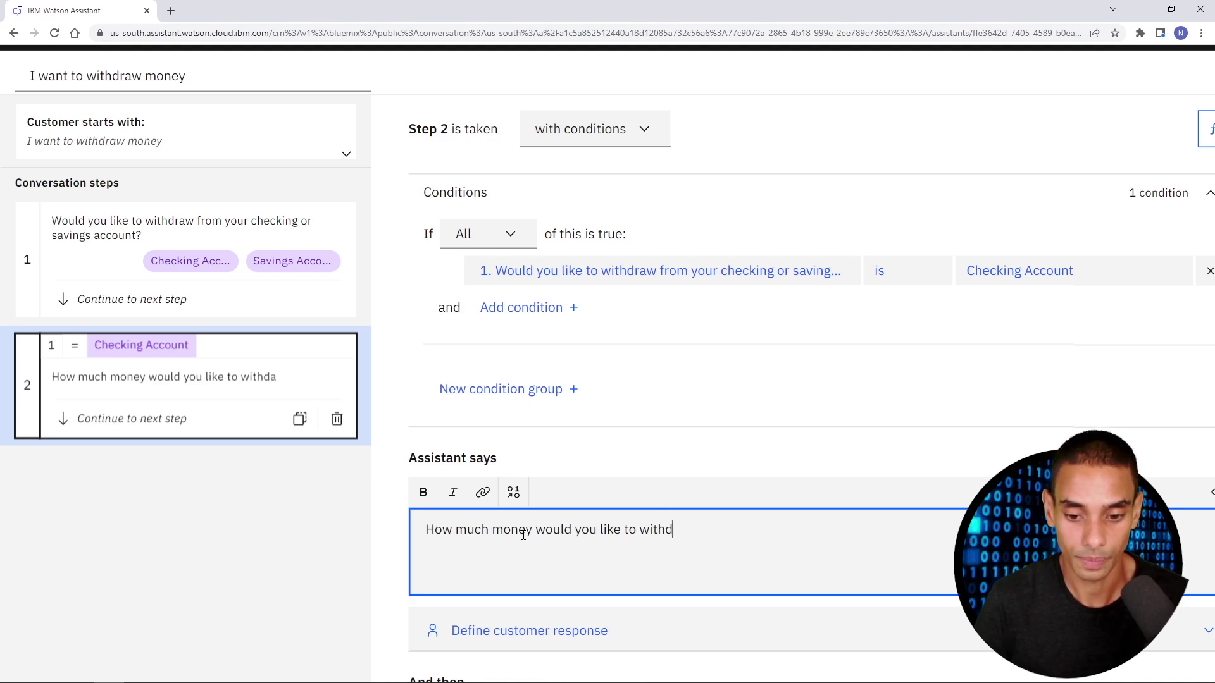
type("raw?")
scroll(523, 535, "right", 2)
scroll(569, 519, "down", 2)
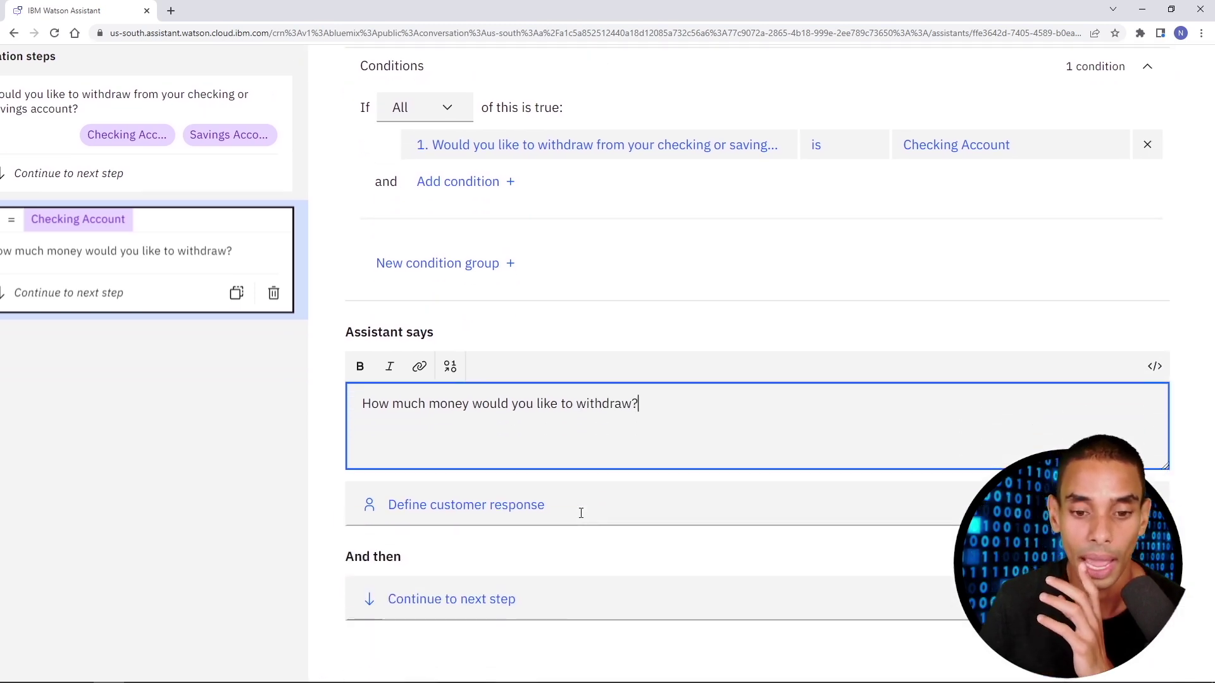
Step: Add step 3 and make it conditional on the step 1 account question being Savings Account
scroll(422, 482, "left", 2)
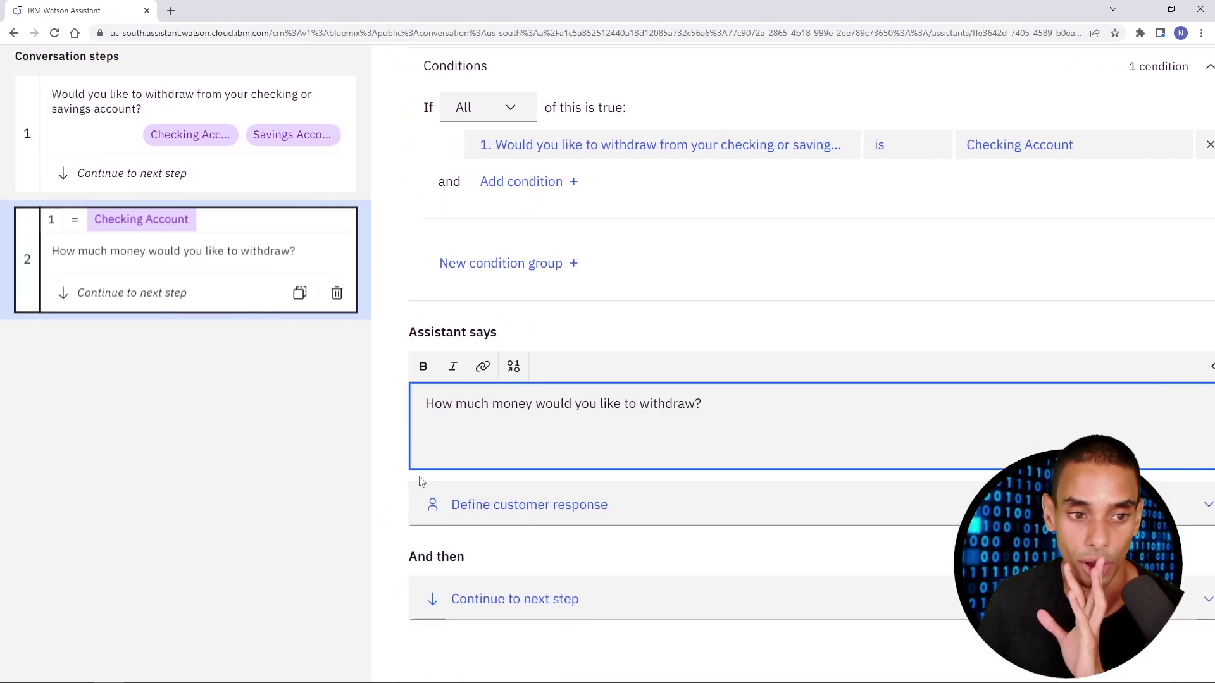
left_click(239, 436)
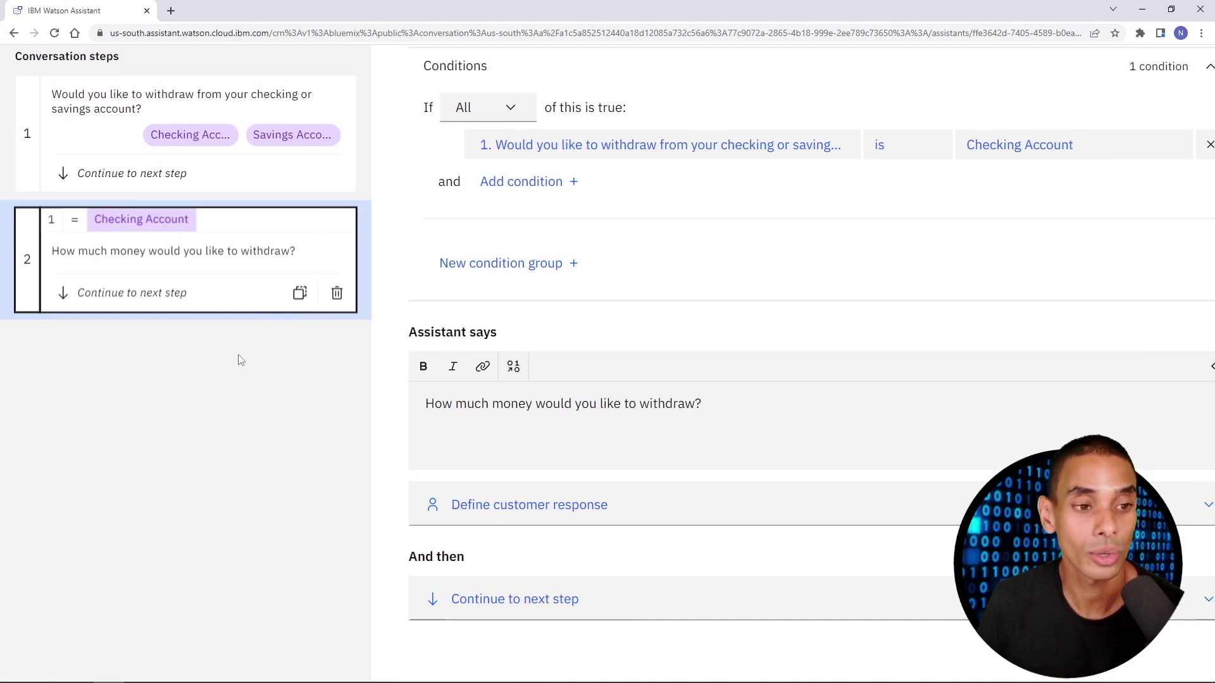
scroll(243, 380, "down", 2)
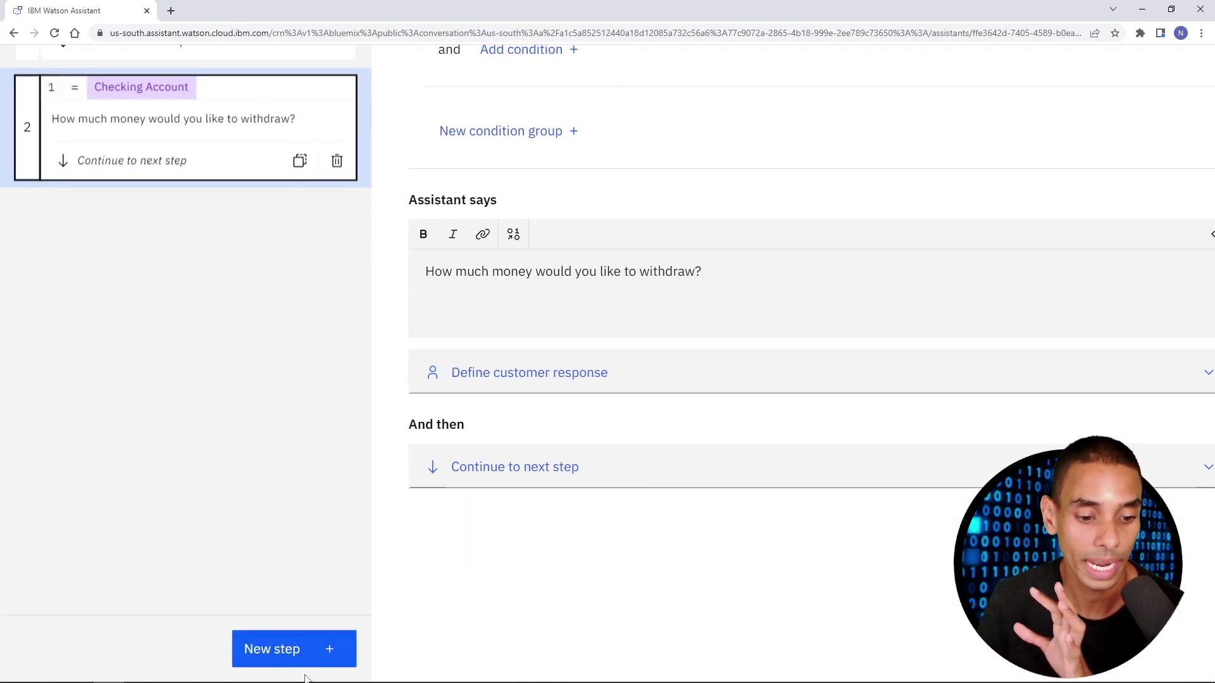
left_click(298, 641)
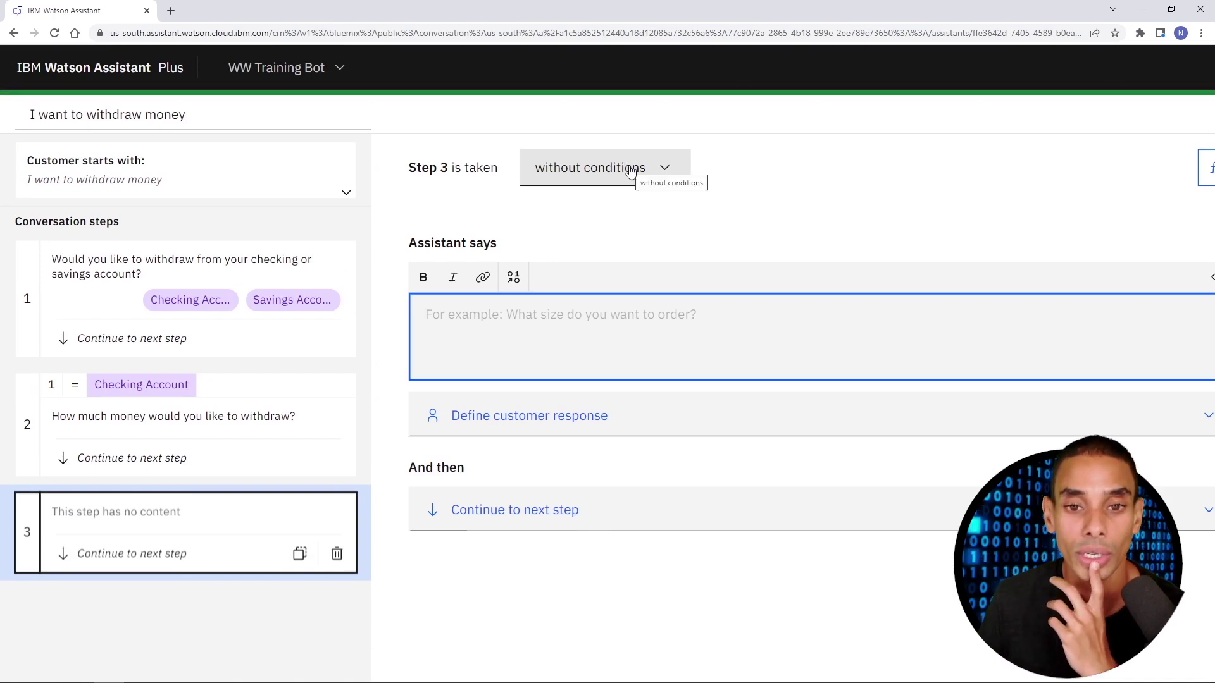
left_click(631, 172)
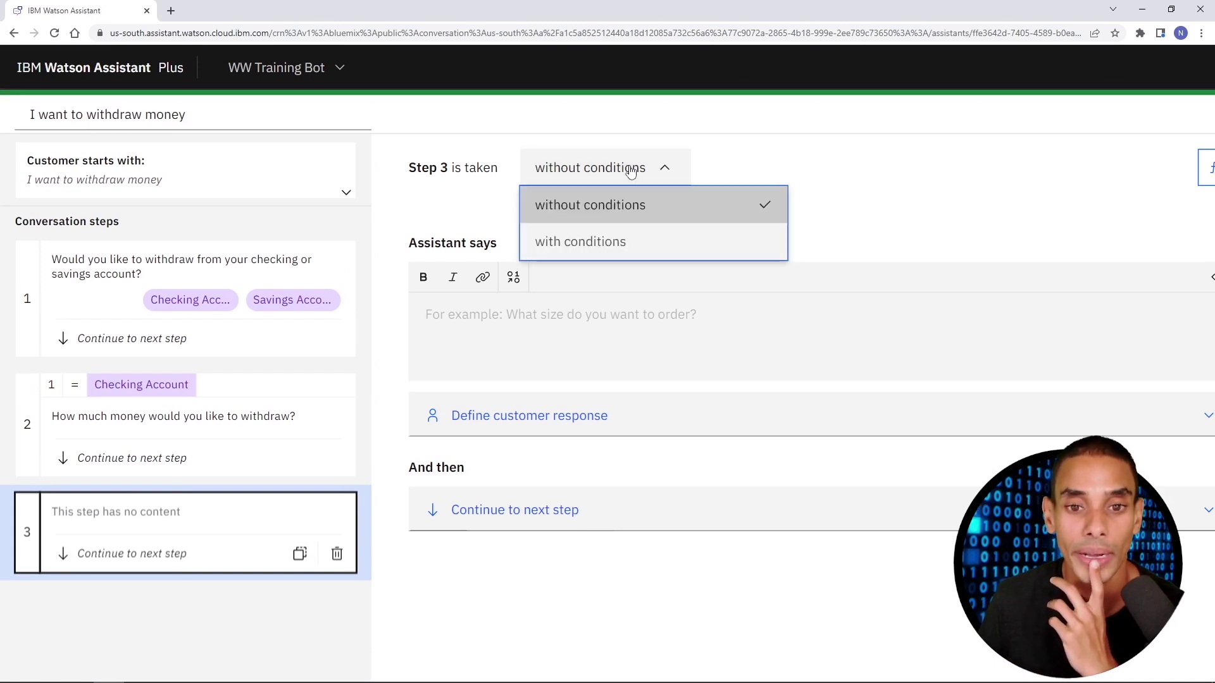
left_click(617, 242)
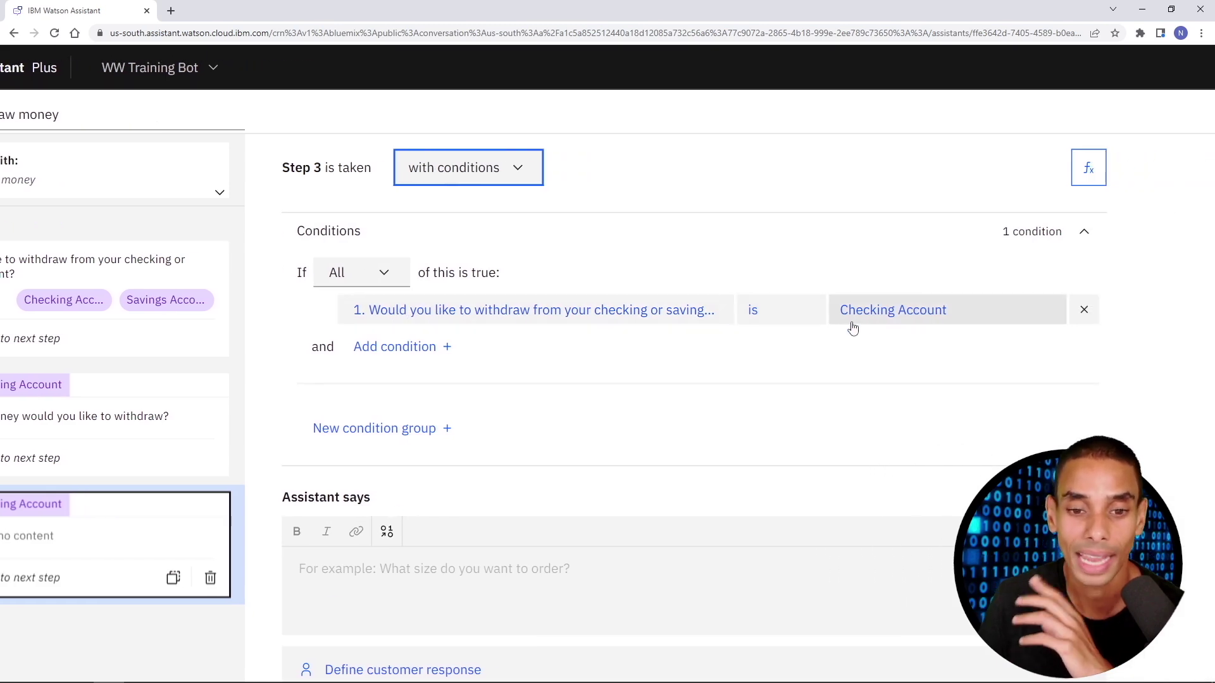
left_click(910, 311)
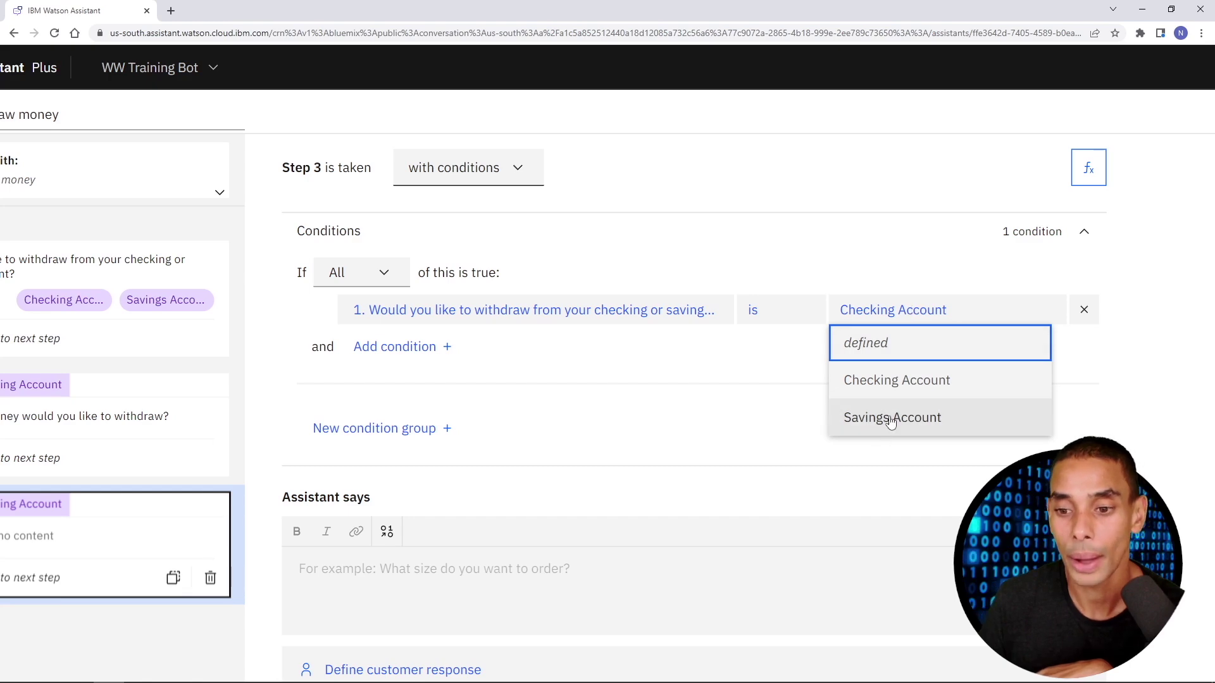
left_click(891, 420)
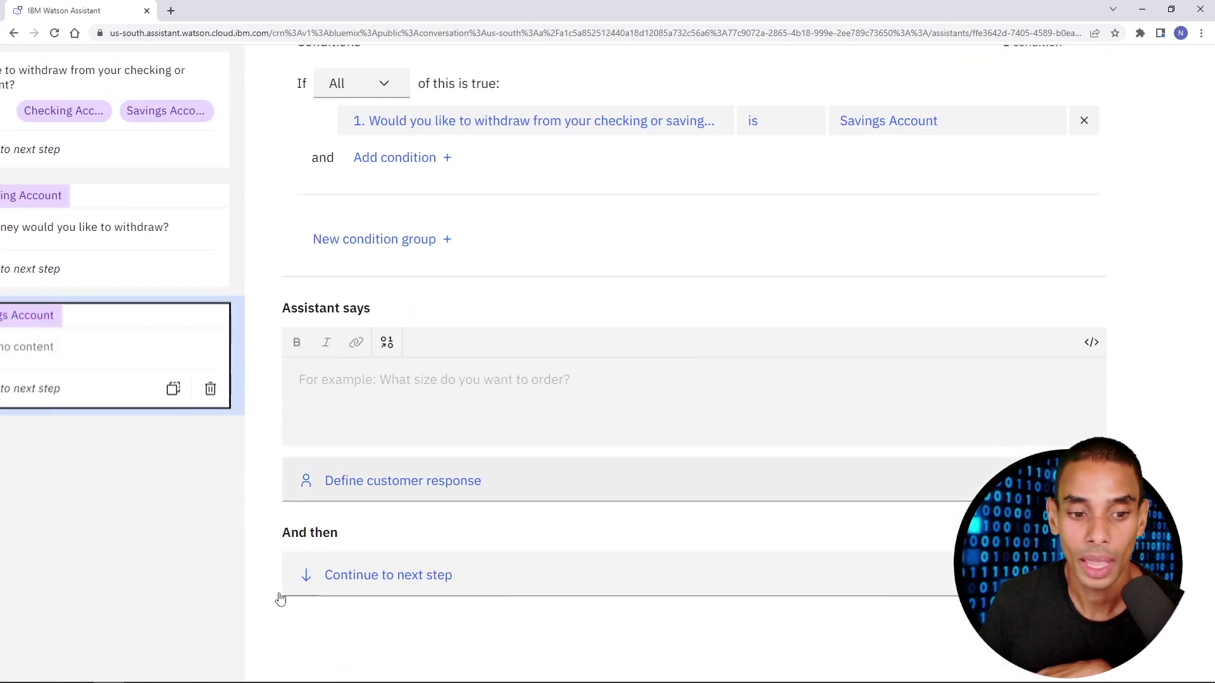
Step: Consult the flowchart's savings branch in PowerPoint and begin step 3's Watson Assistant message with "Unfortunately you cannot transfer from your savings account for security purposes."
left_click(264, 676)
double_click(192, 393)
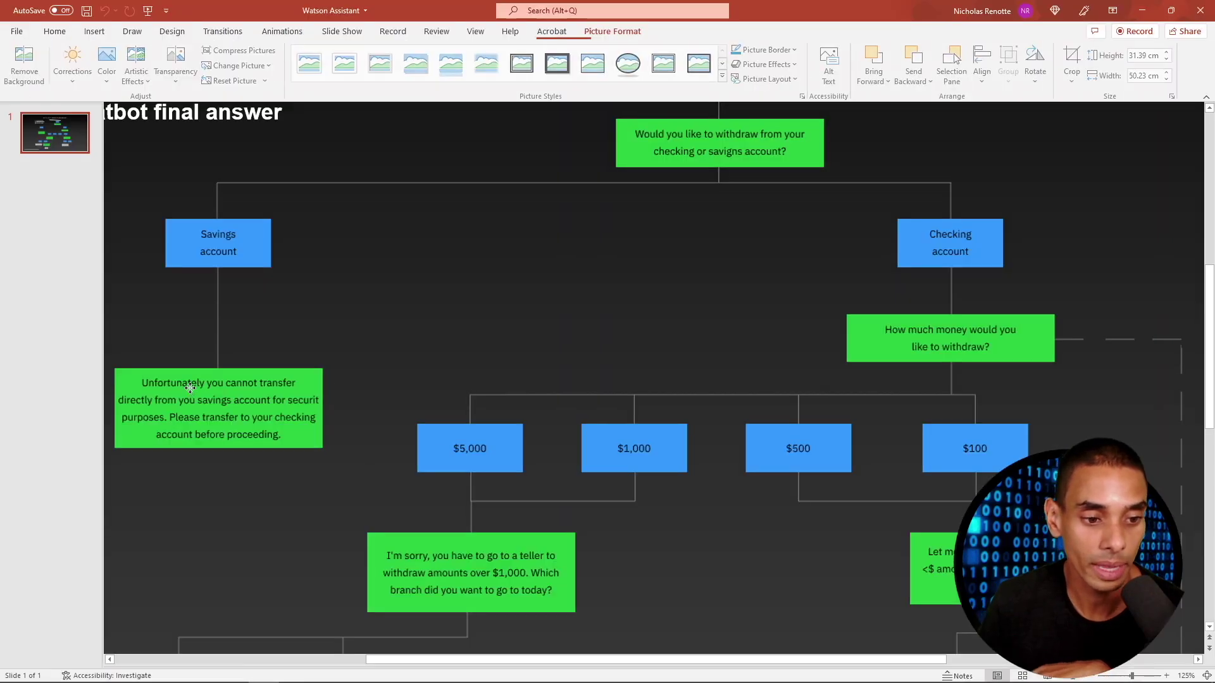
mouse_move(136, 680)
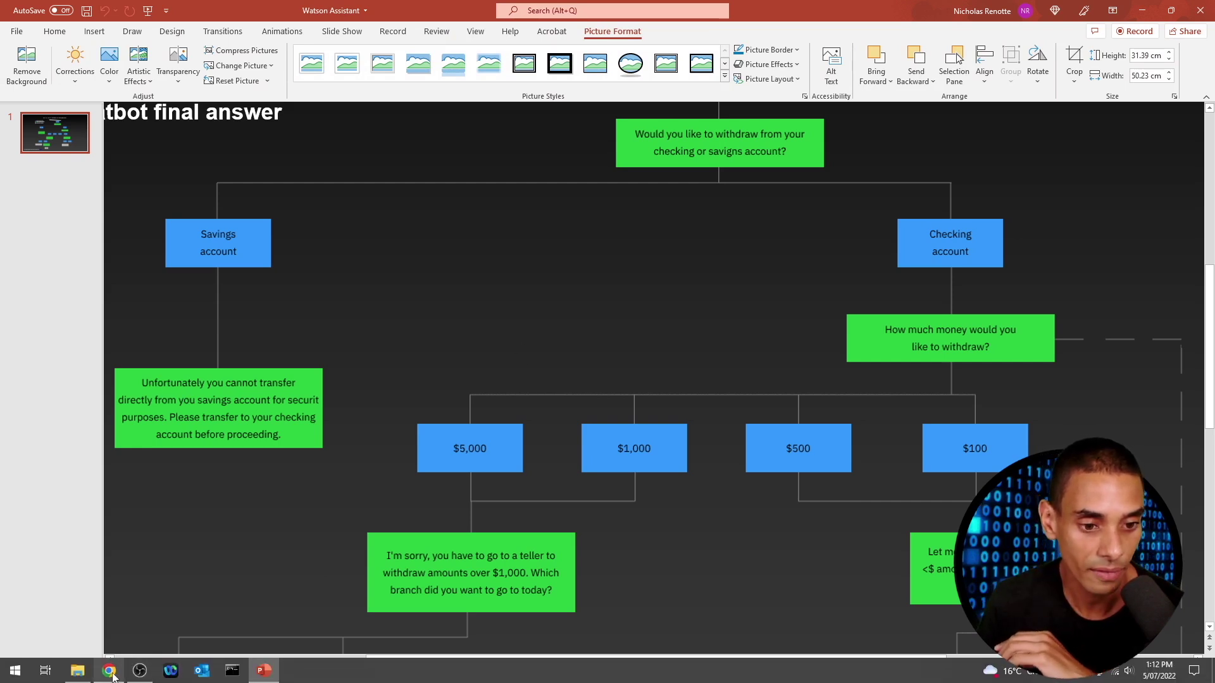
left_click(109, 671)
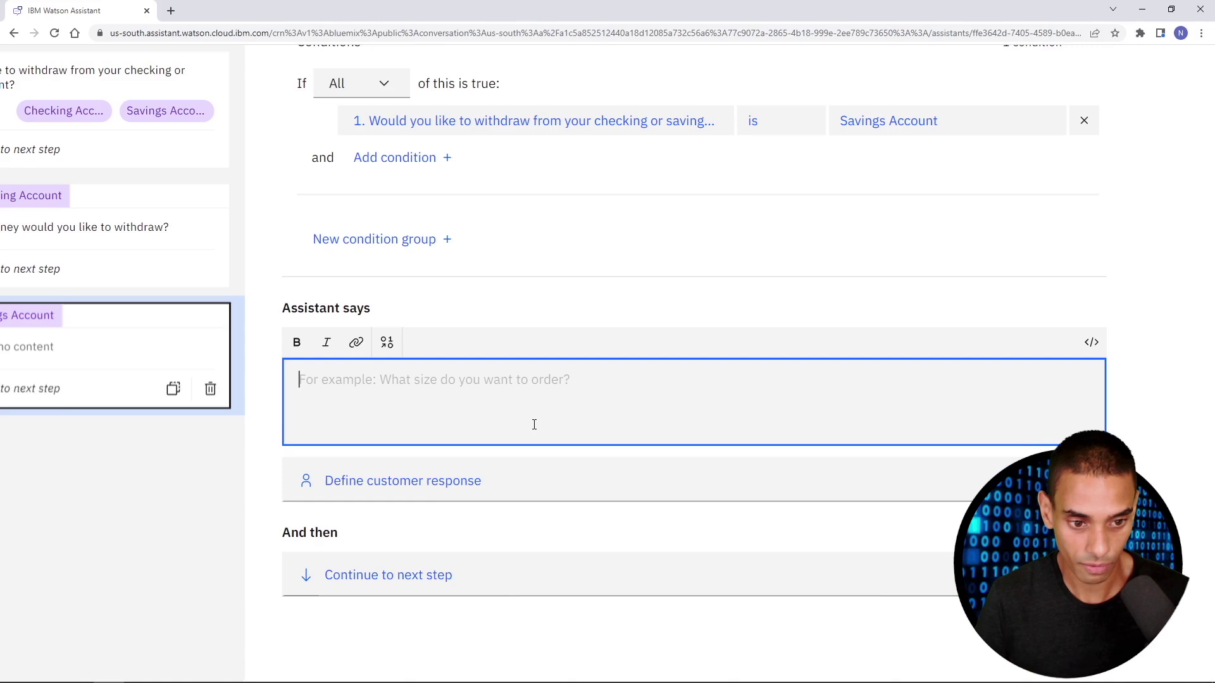
type("Unfortunately y")
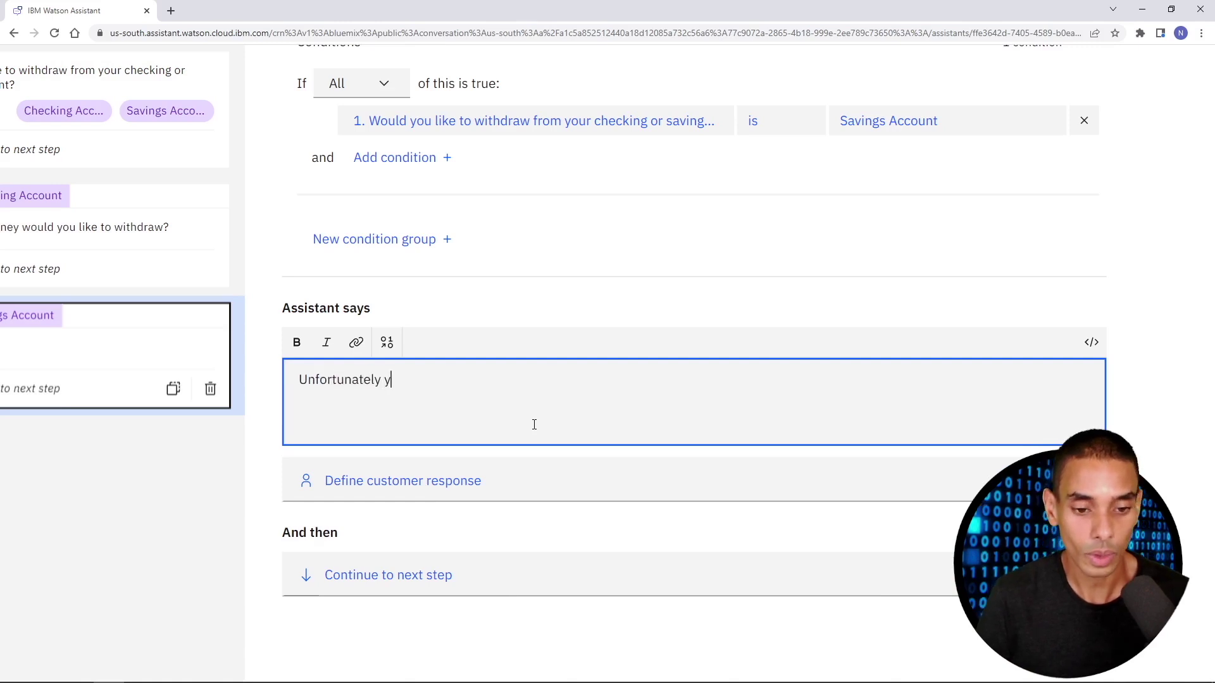
type("ou cannot tr")
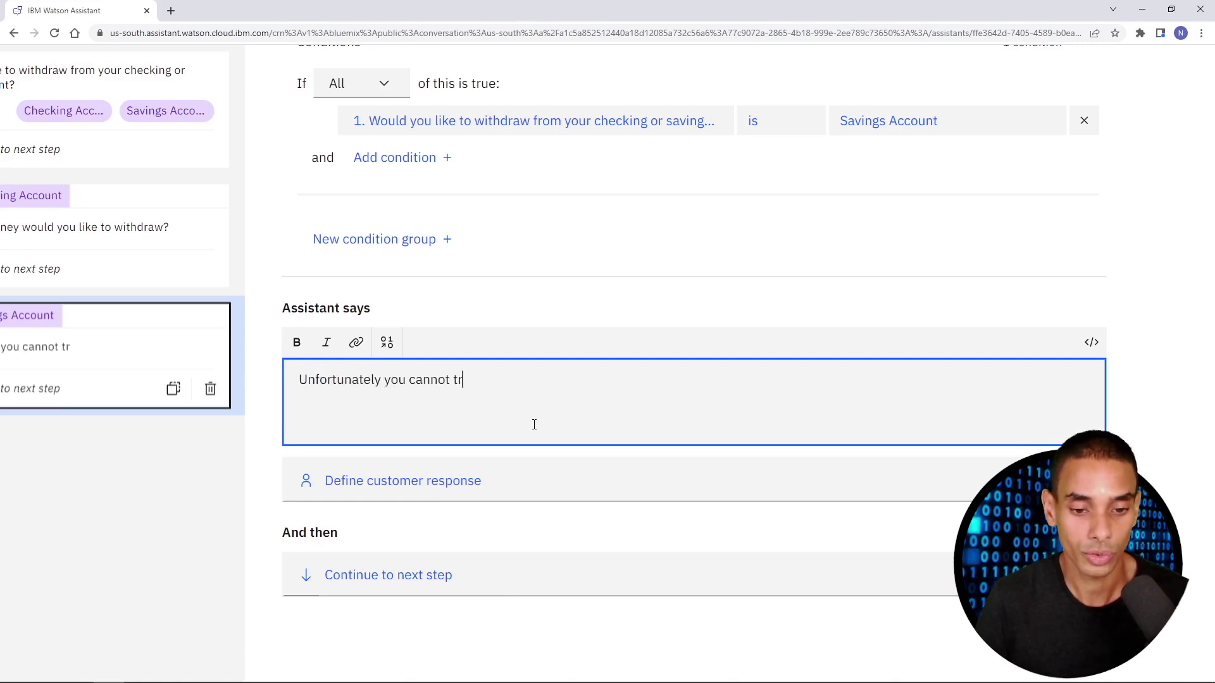
type("ansfer from yo")
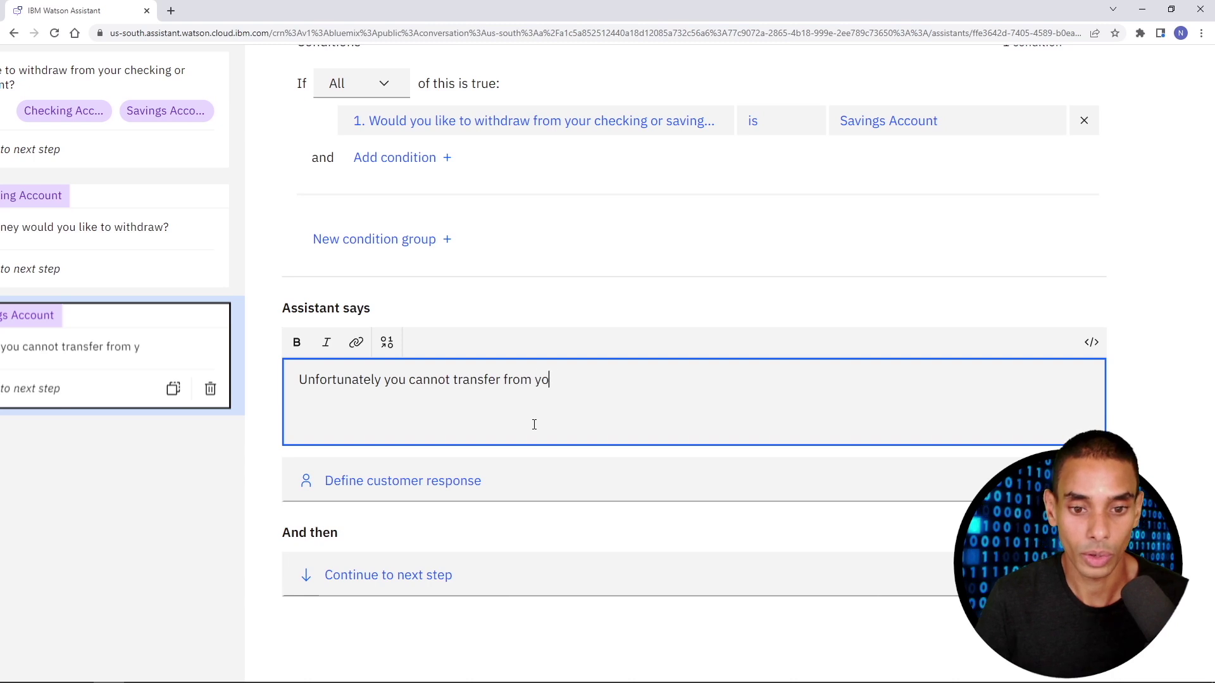
type("ur savings account ")
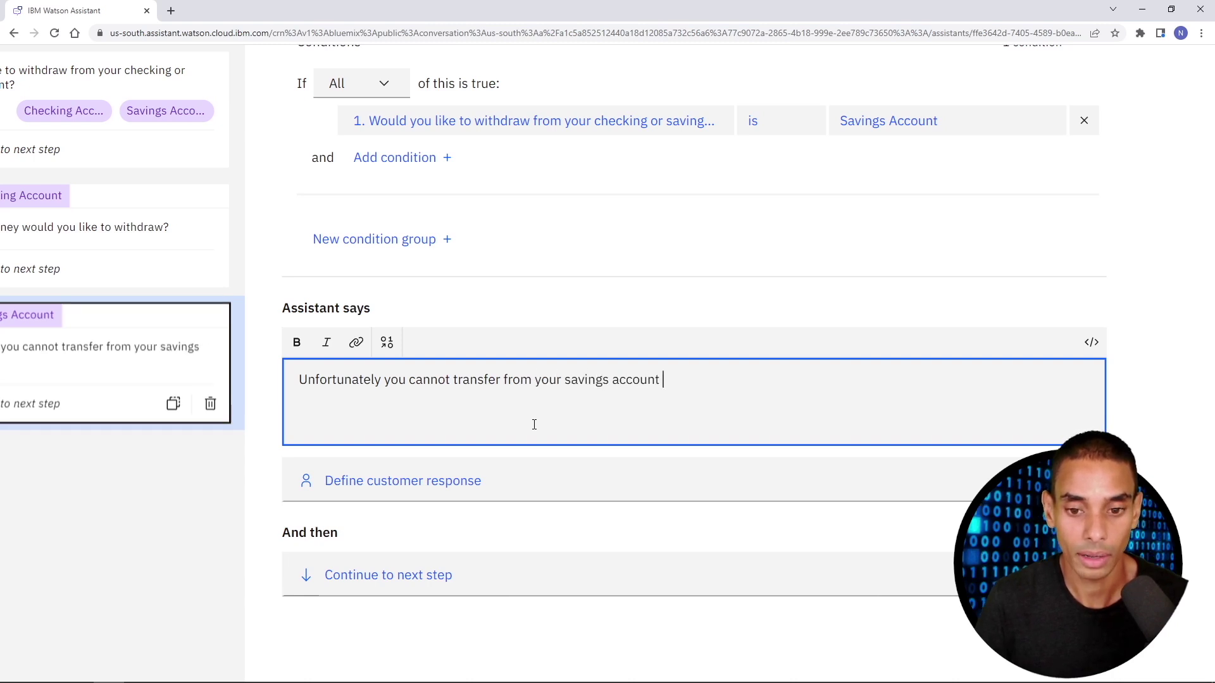
type("for security p")
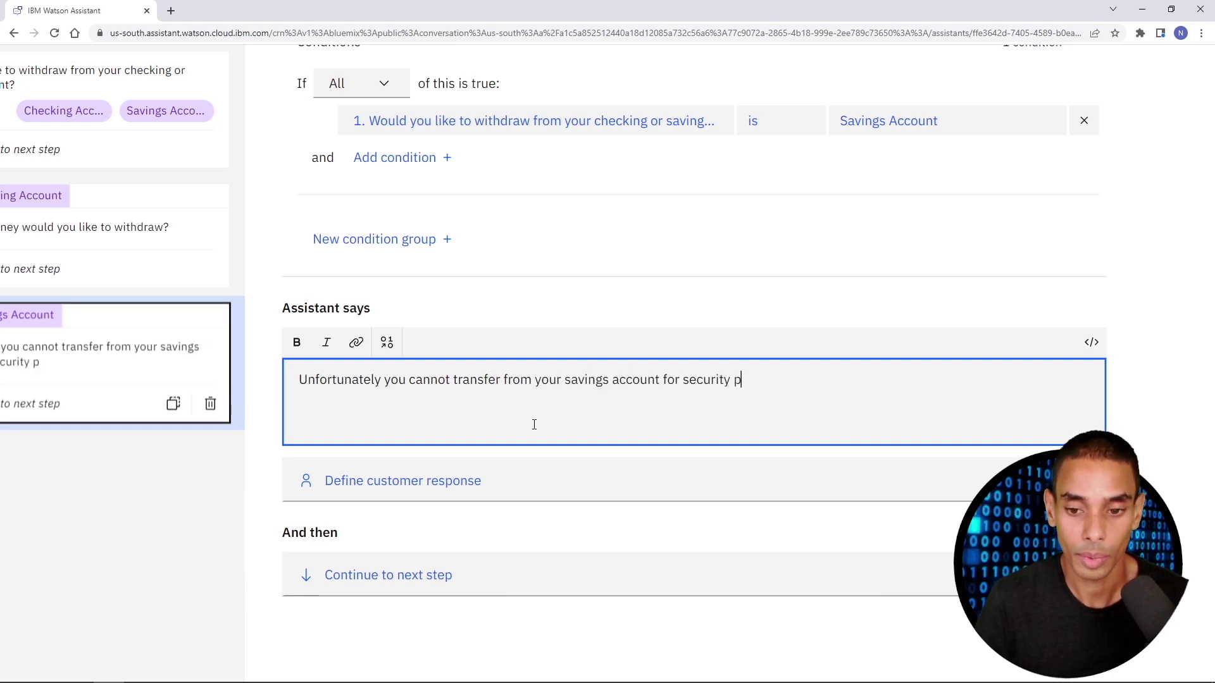
type("urposes.")
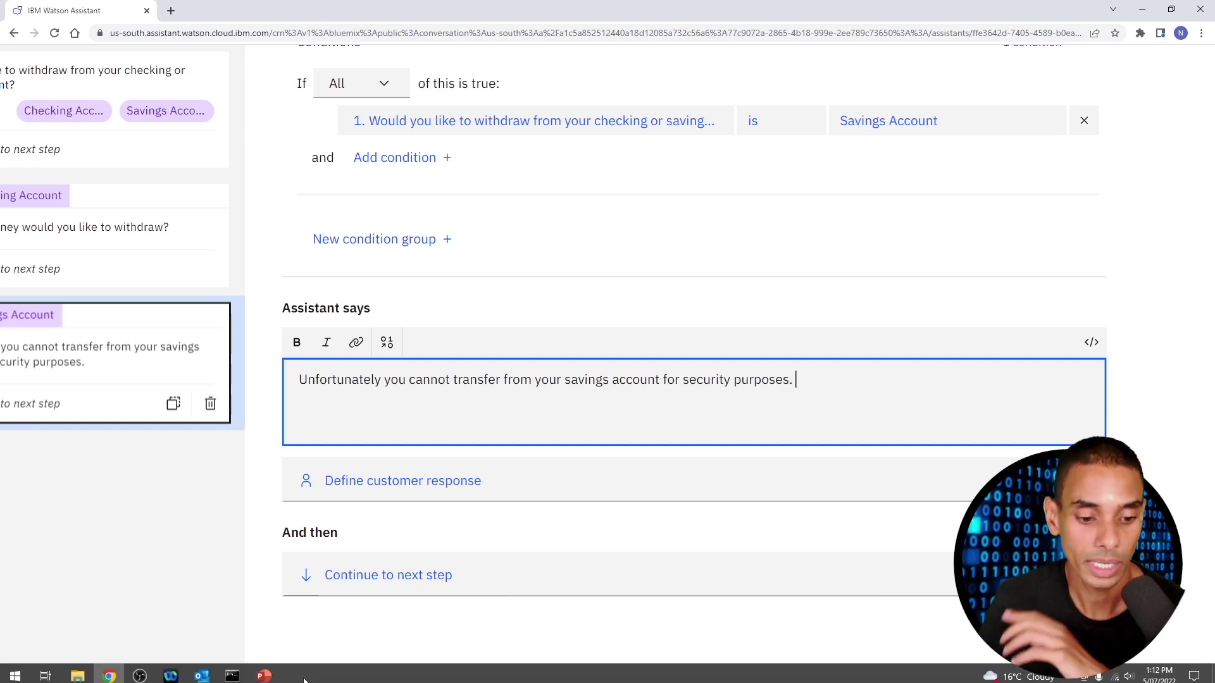
Step: Recheck the savings branch in PowerPoint and append "Please transfer to your checking account before proceeding!" to step 3's message in Watson Assistant
left_click(264, 670)
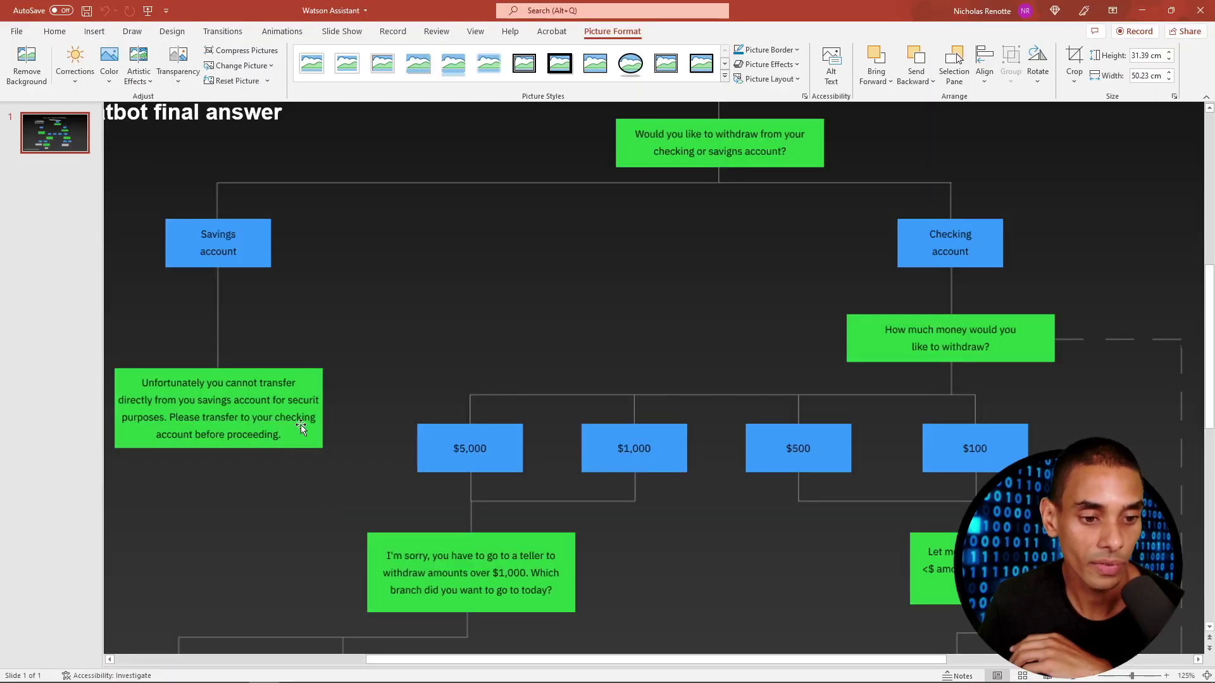
left_click(249, 677)
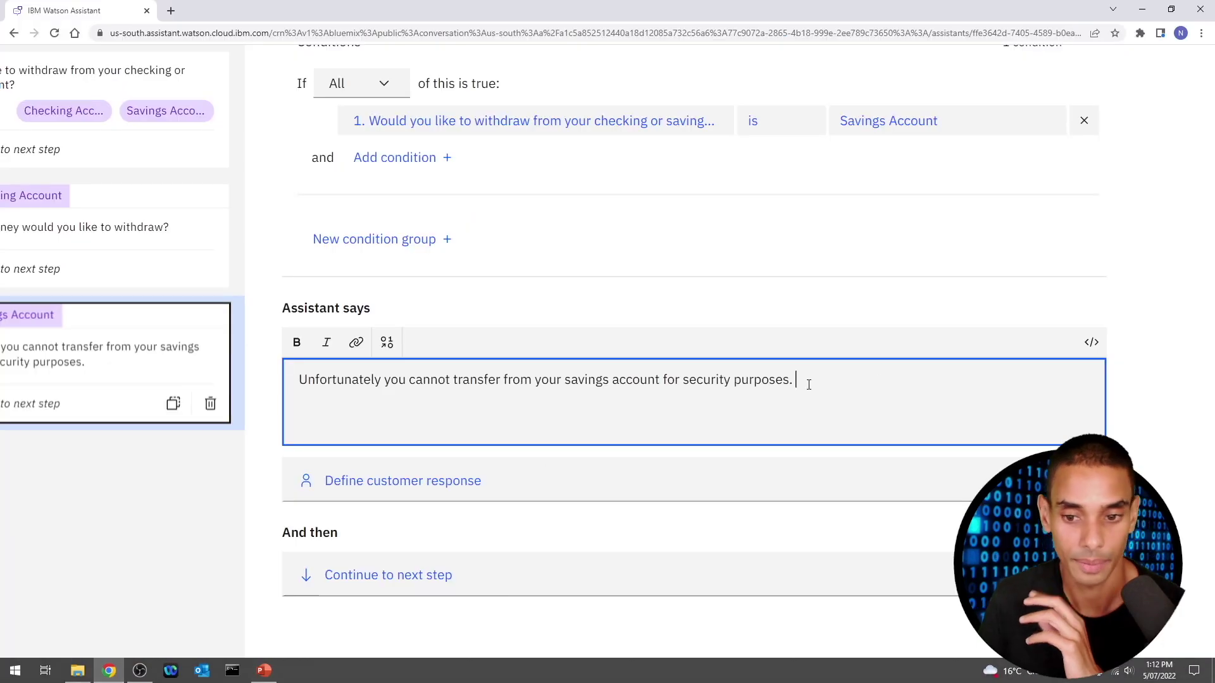
type("Please transfer to your che")
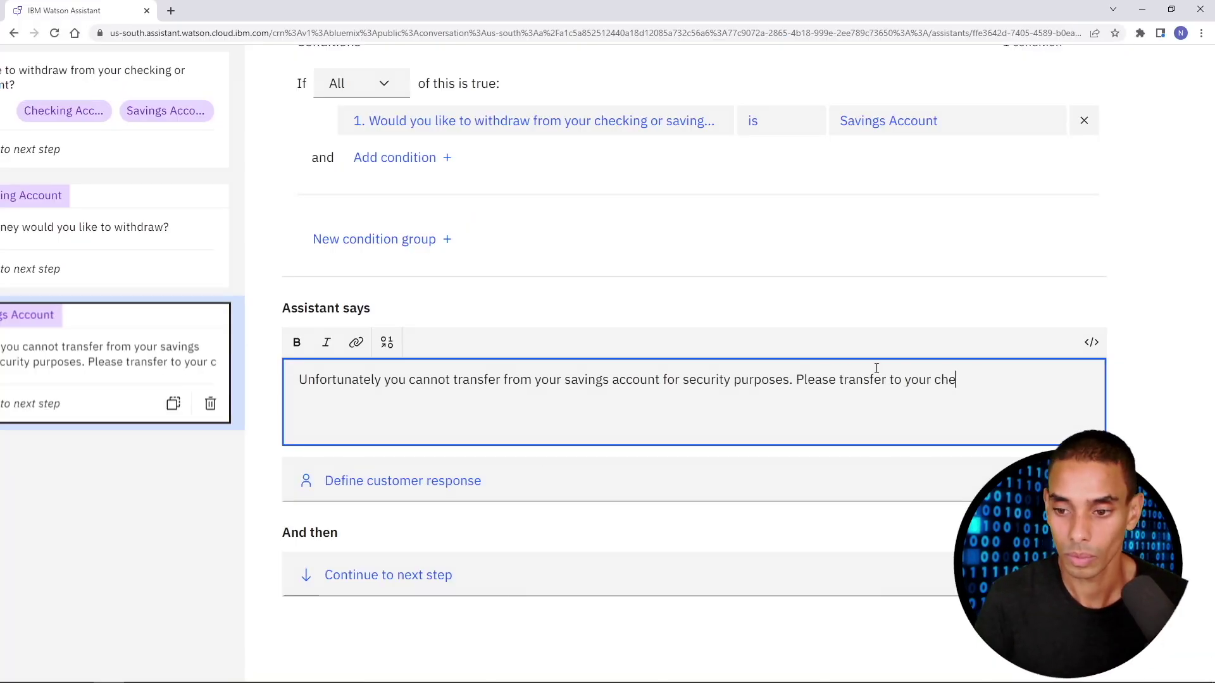
type("cking account before proceeding!")
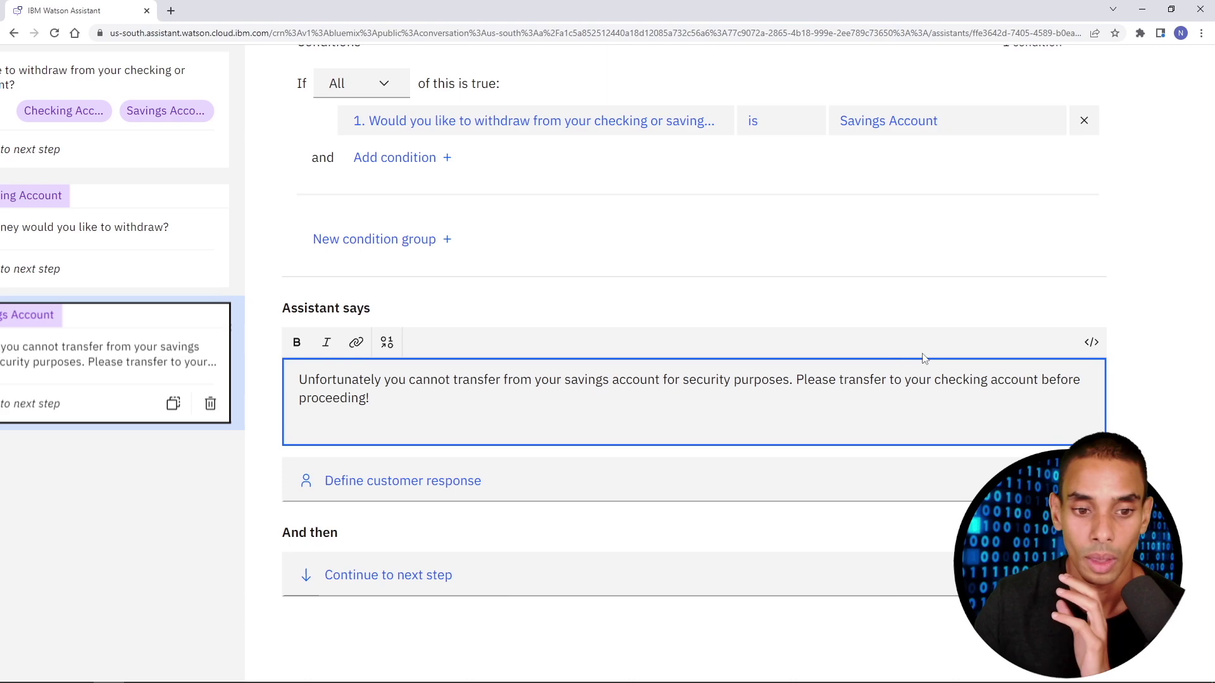
Step: Set both the Savings Account step 3 and the Checking Account step 2 to end the action when they finish
key("ctrl+0")
left_click(417, 539)
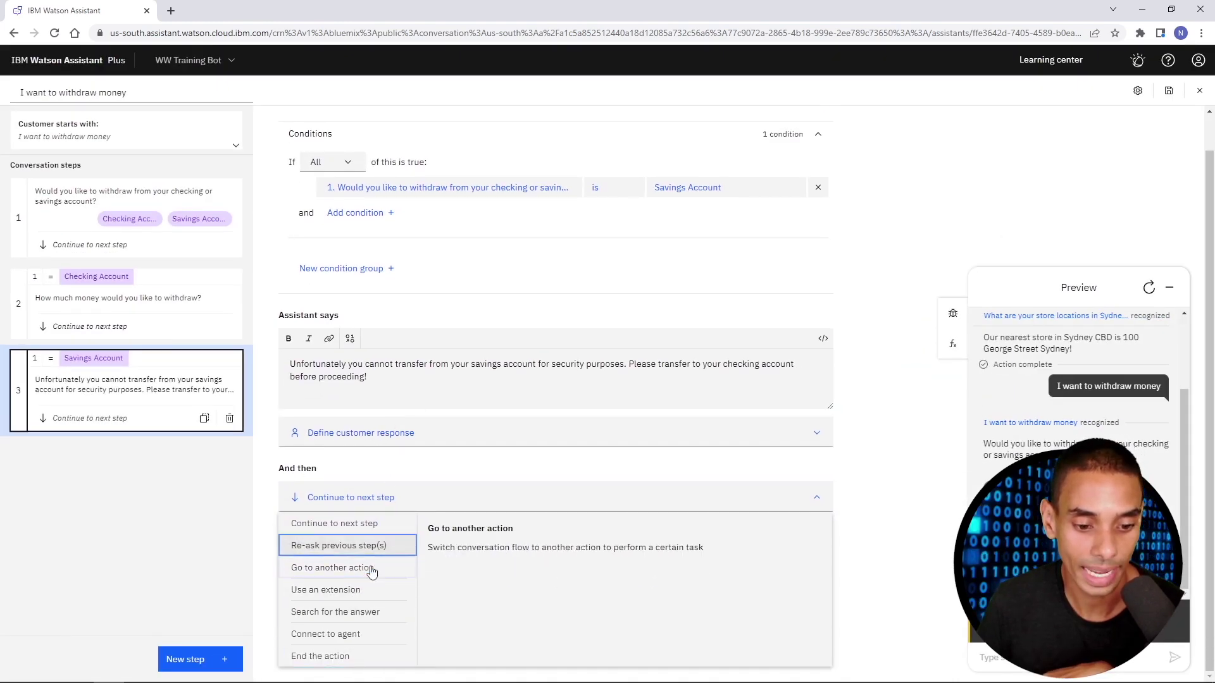
left_click(332, 656)
left_click(168, 297)
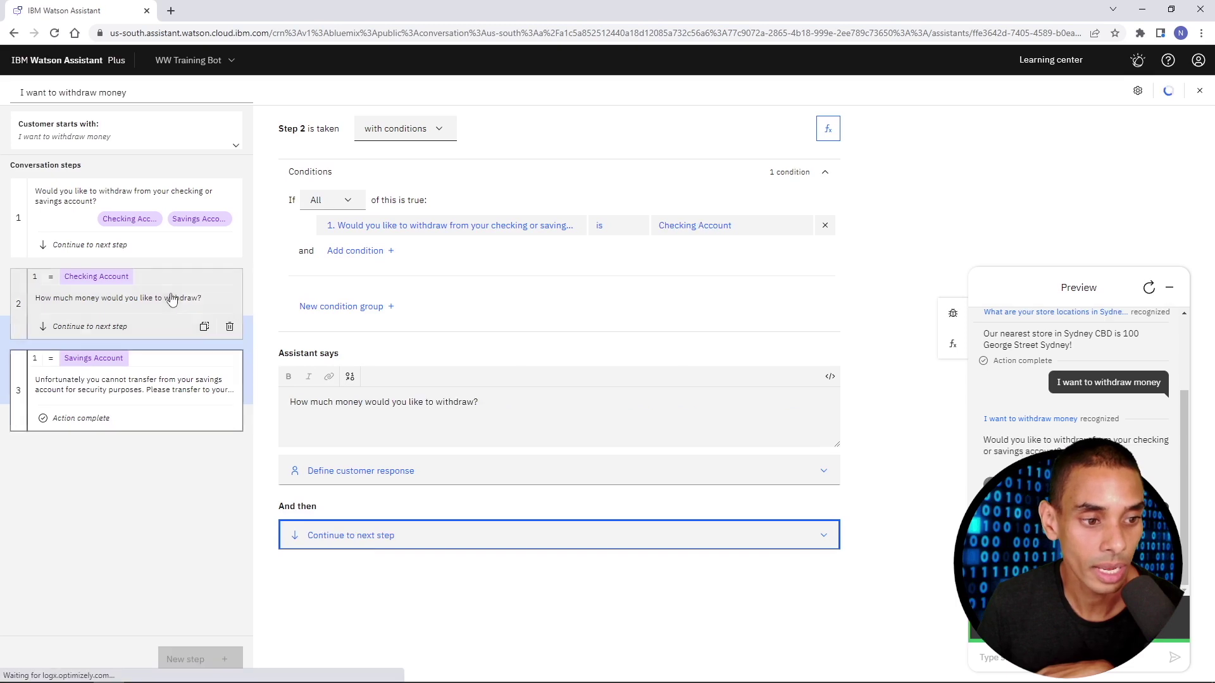
left_click(372, 539)
left_click(342, 654)
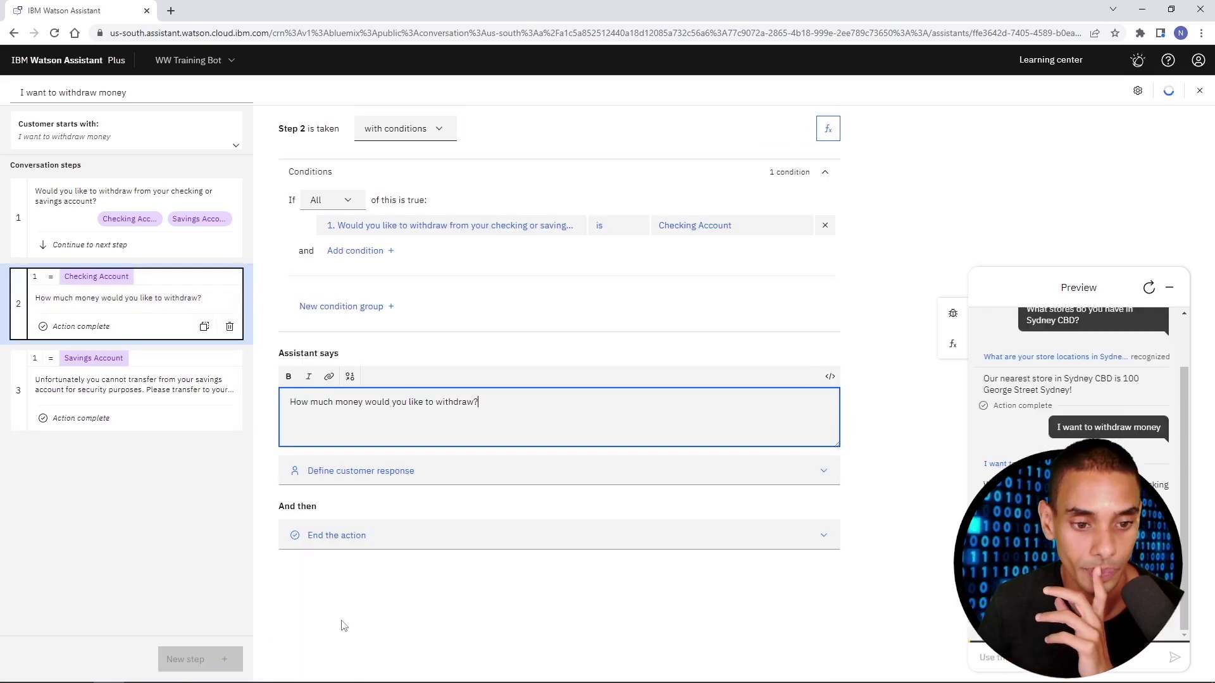
Step: Restart the preview chat, send "I want to withdraw money", and answer Savings Account to test the savings branch reply
left_click(1149, 288)
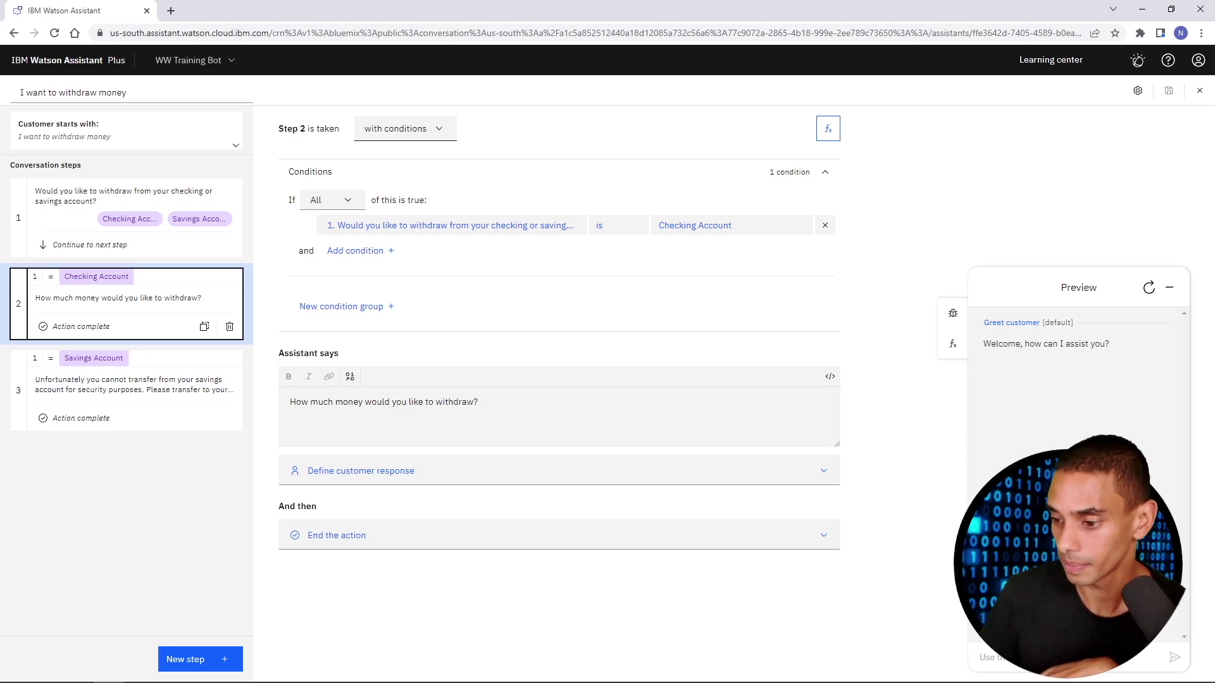
scroll(1049, 488, "up", 5)
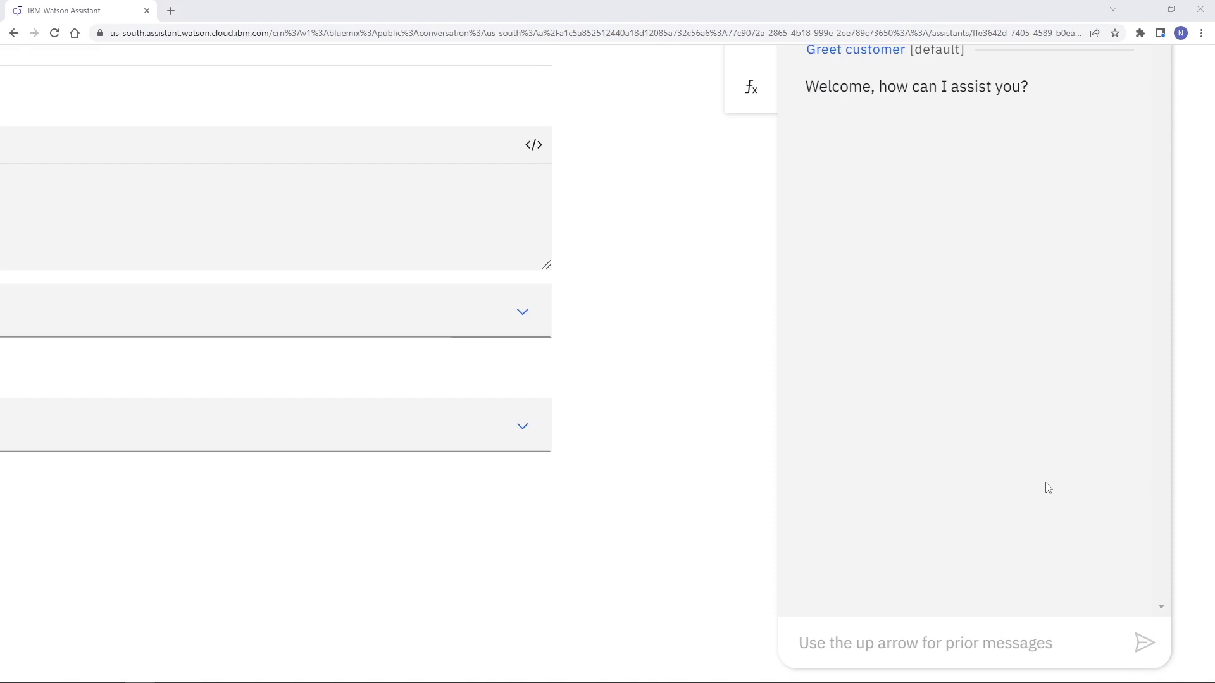
scroll(1049, 488, "down", 5)
left_click(946, 643)
type("I wan")
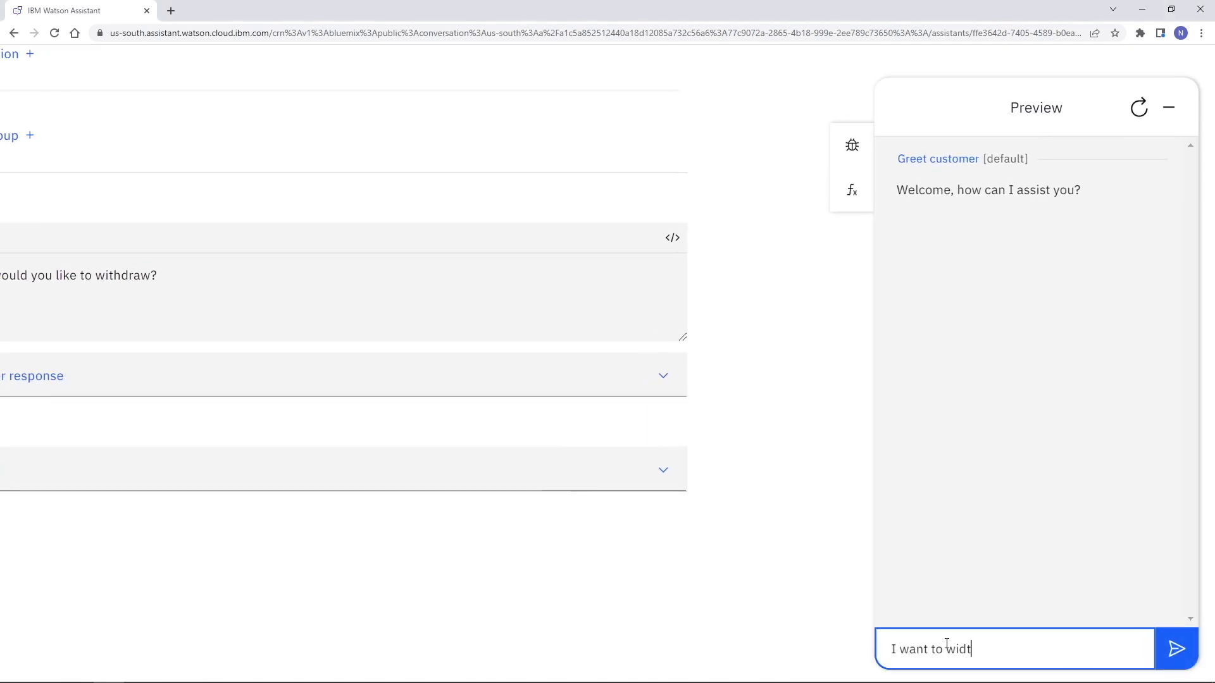
type("t to withdraw moneuy")
key("BackSpace")
type("y")
key("Return")
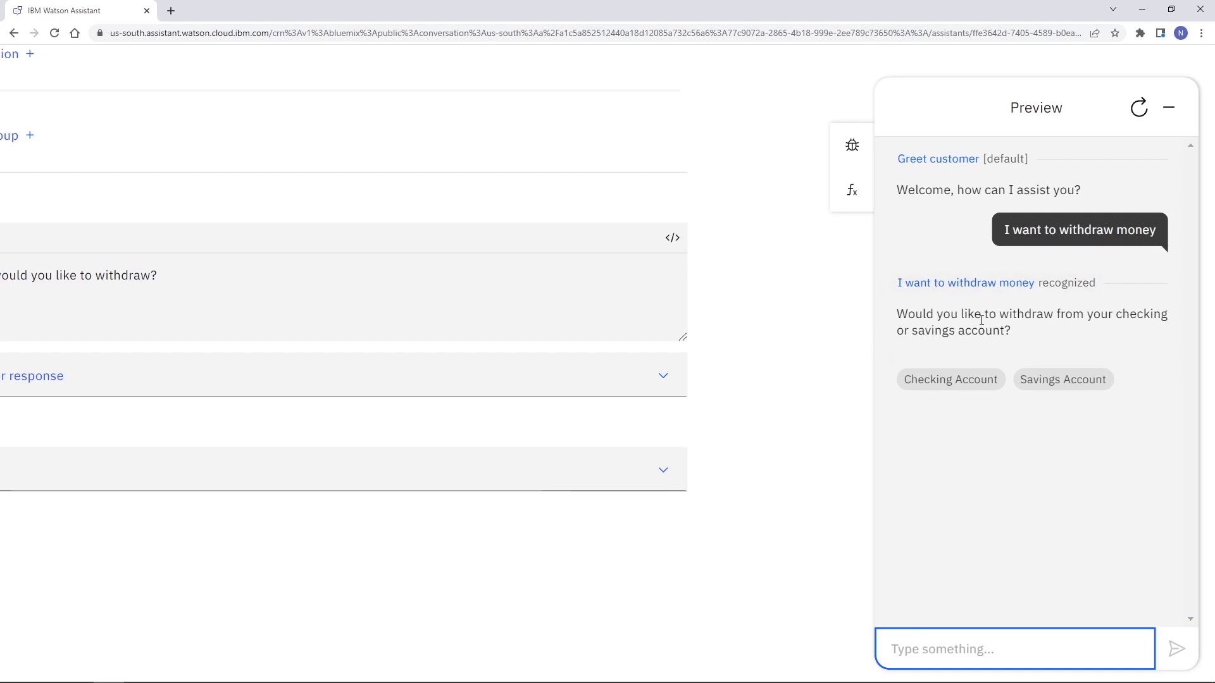
left_click_drag(898, 313, 1020, 339)
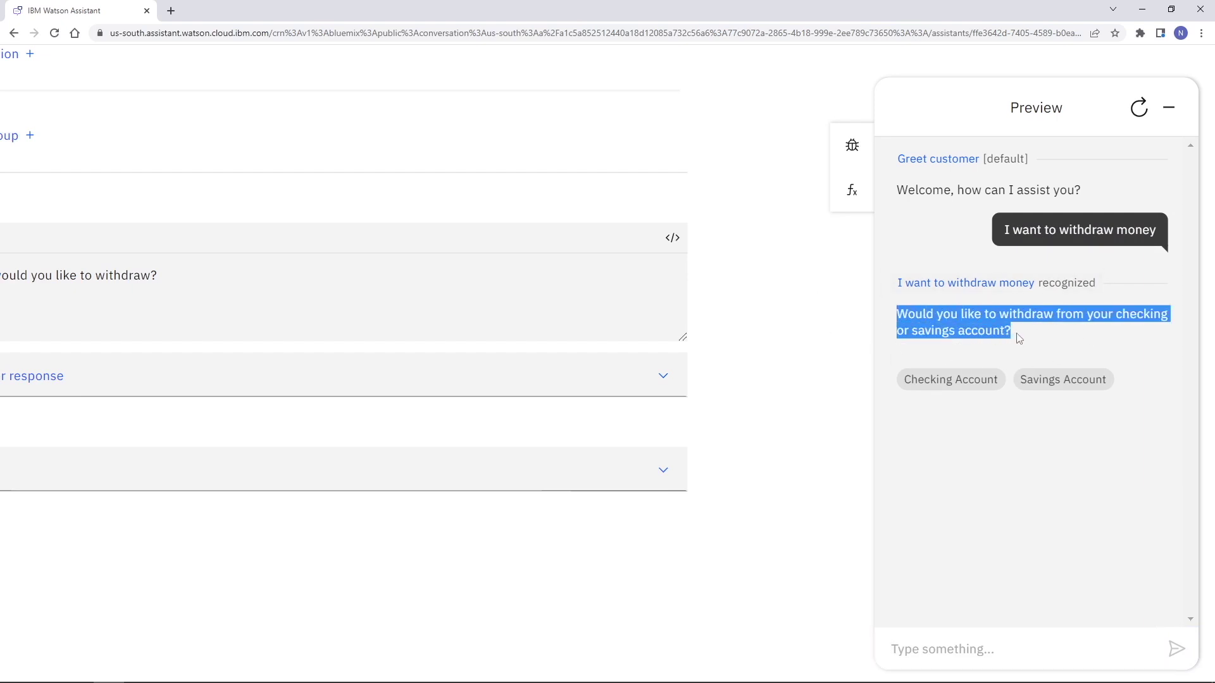
left_click(1062, 382)
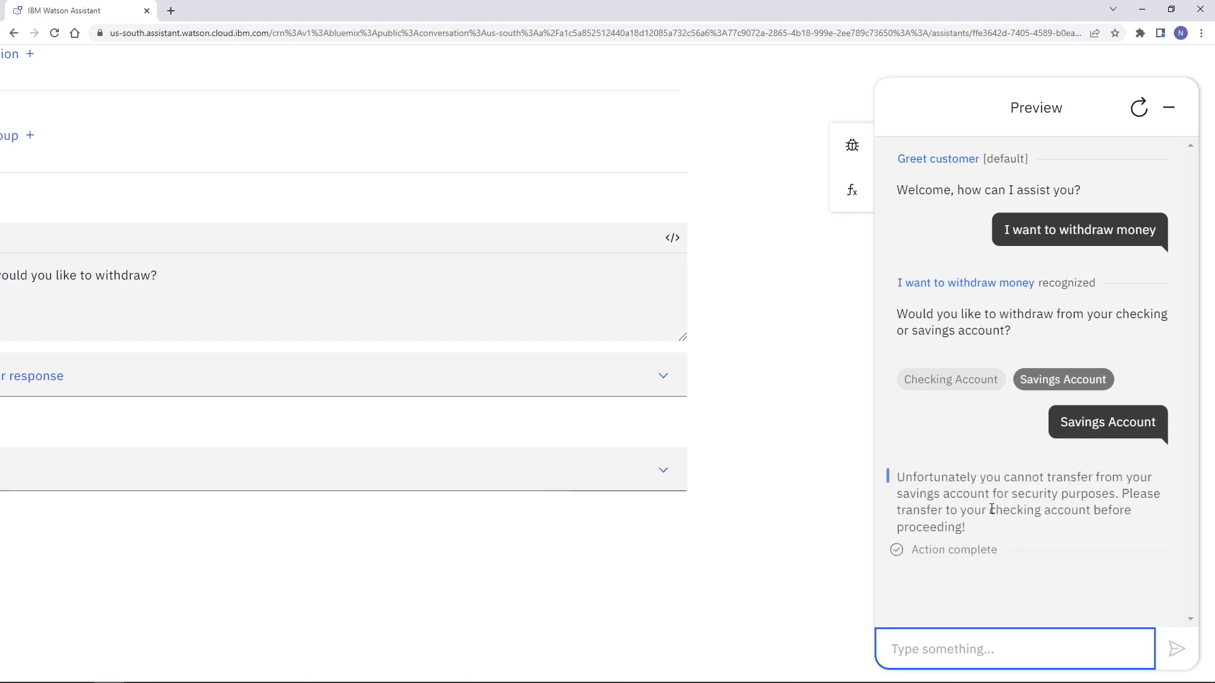
left_click_drag(904, 477, 1112, 533)
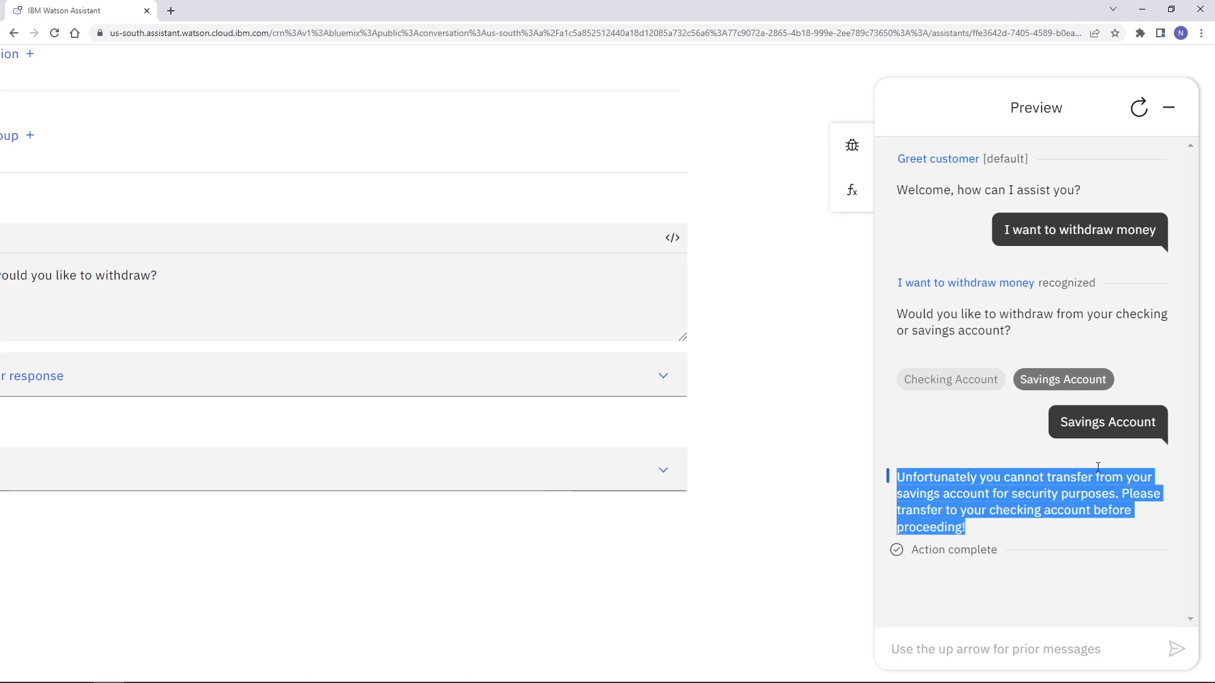
left_click(1038, 509)
Step: Send "I want to withdraw money" again in the preview chat and answer Checking Account to test the checking branch
left_click(965, 638)
type("I want to wid")
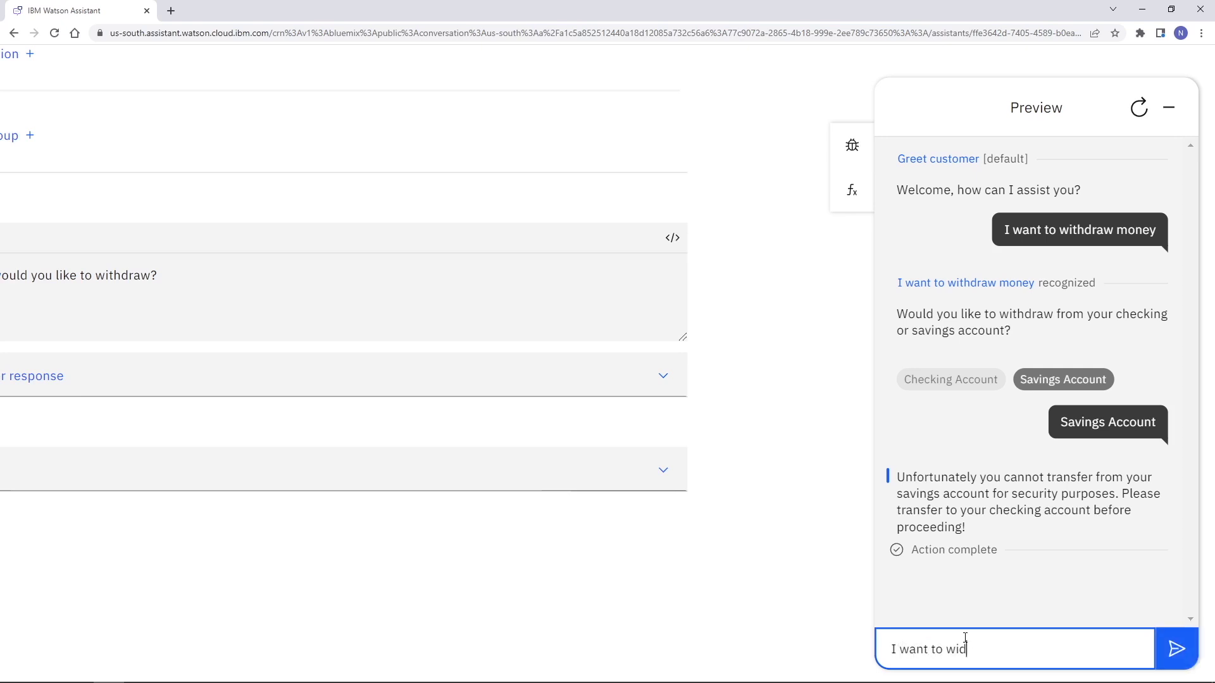
type("raw money")
key("Return")
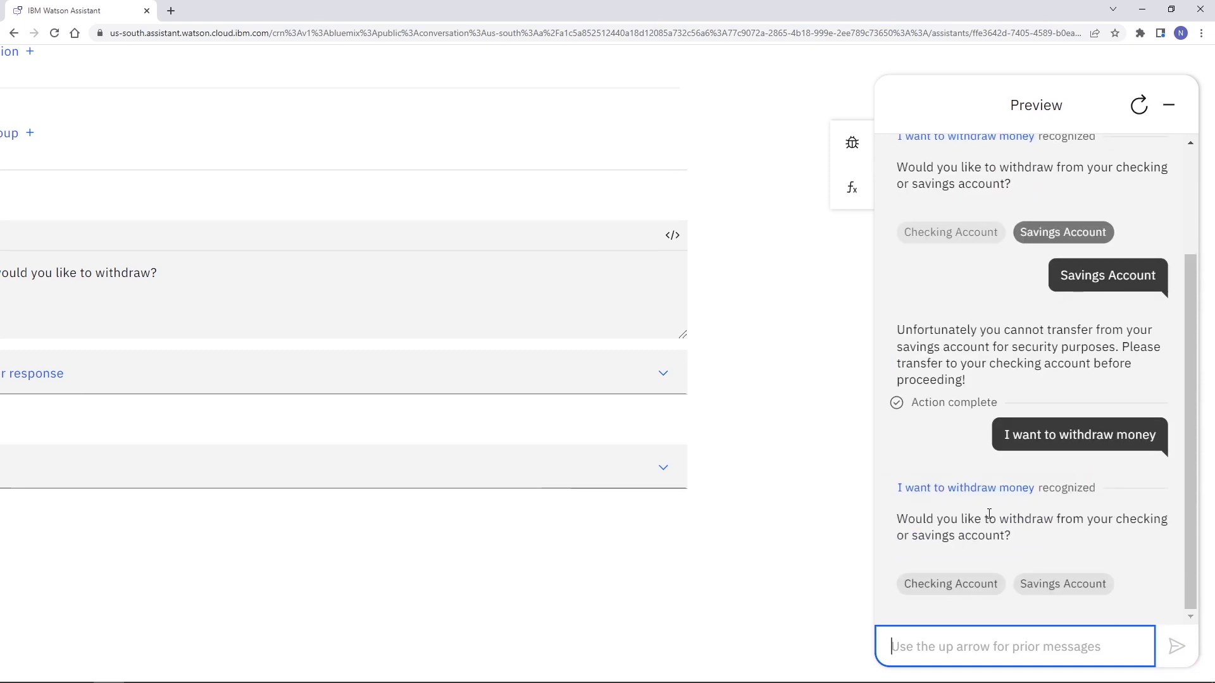
left_click(967, 588)
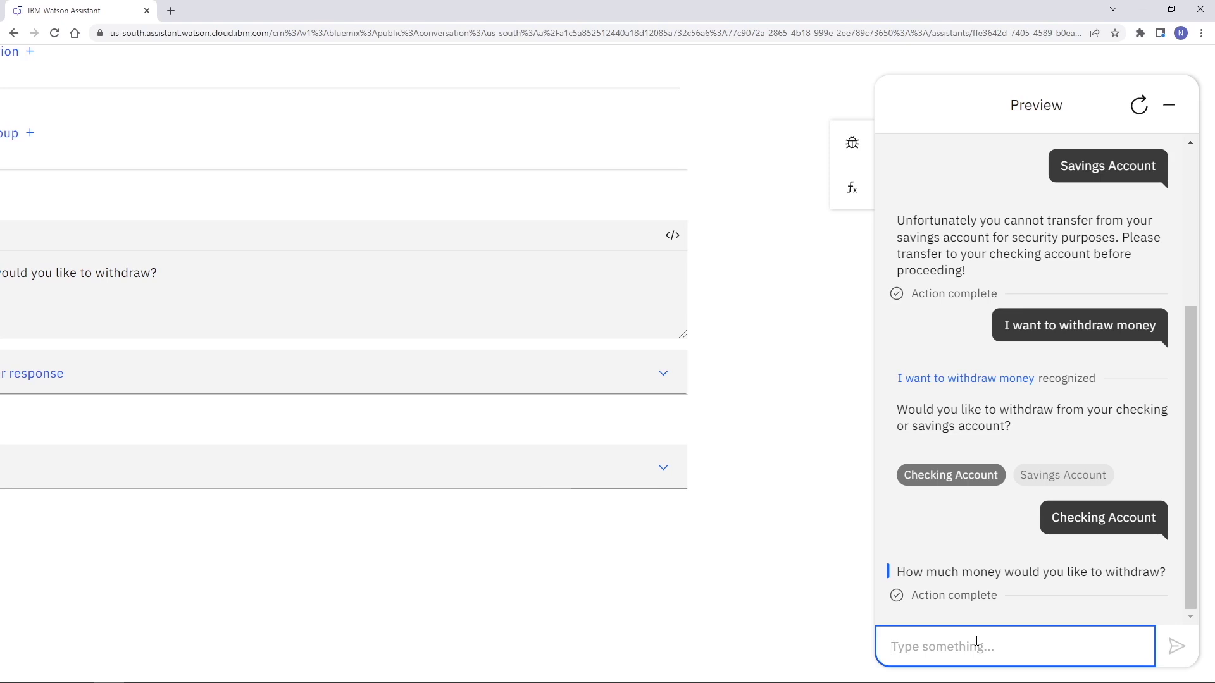
Step: Test the store location action in the preview chat by asking "What locations do you have in Sydney CBD?" and examine the reply
left_click(976, 641)
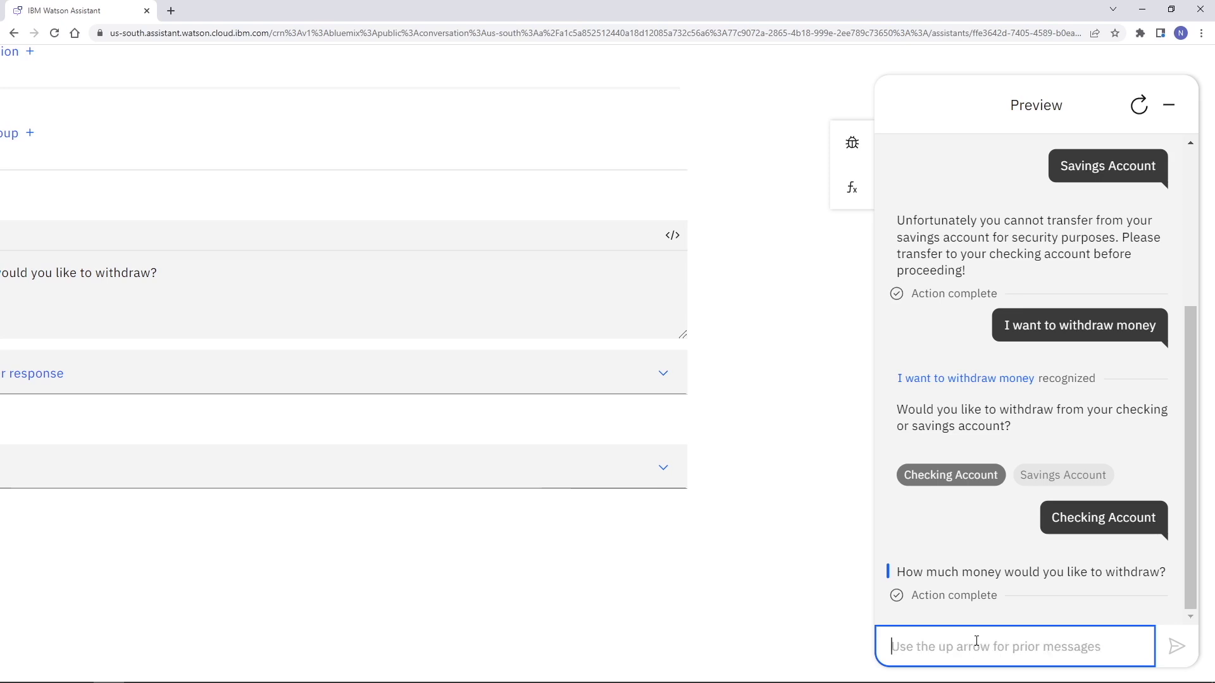
type("What loc")
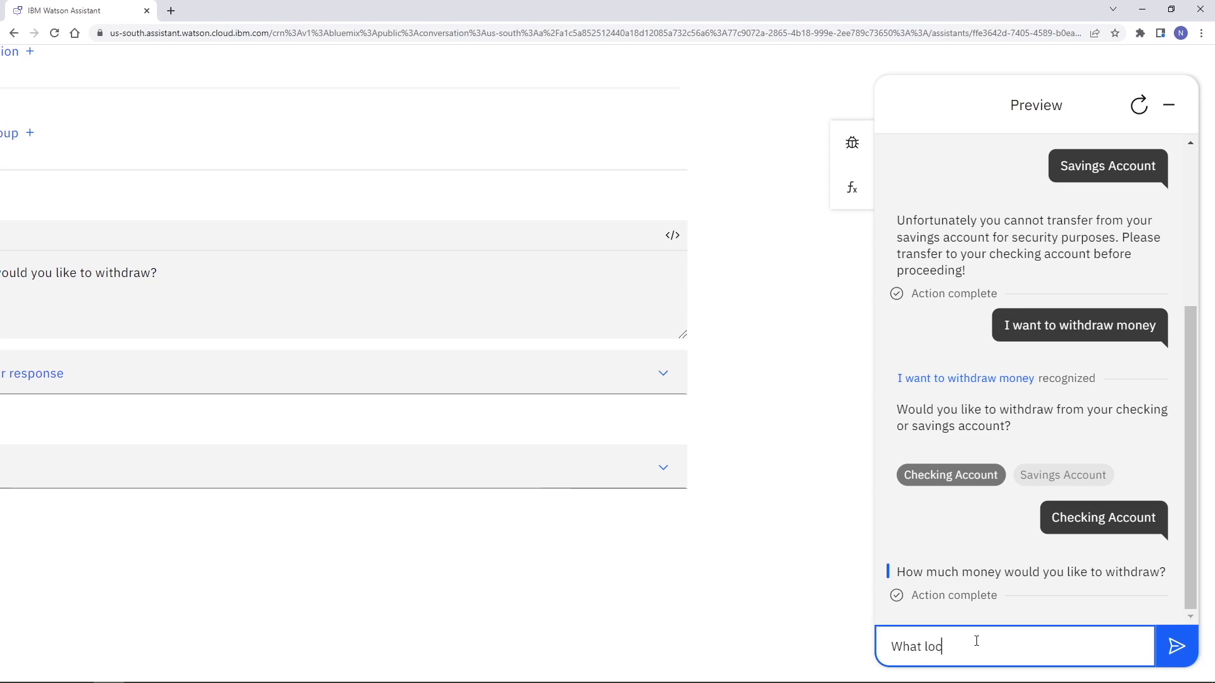
type("ations do you have in Sydney CBD?")
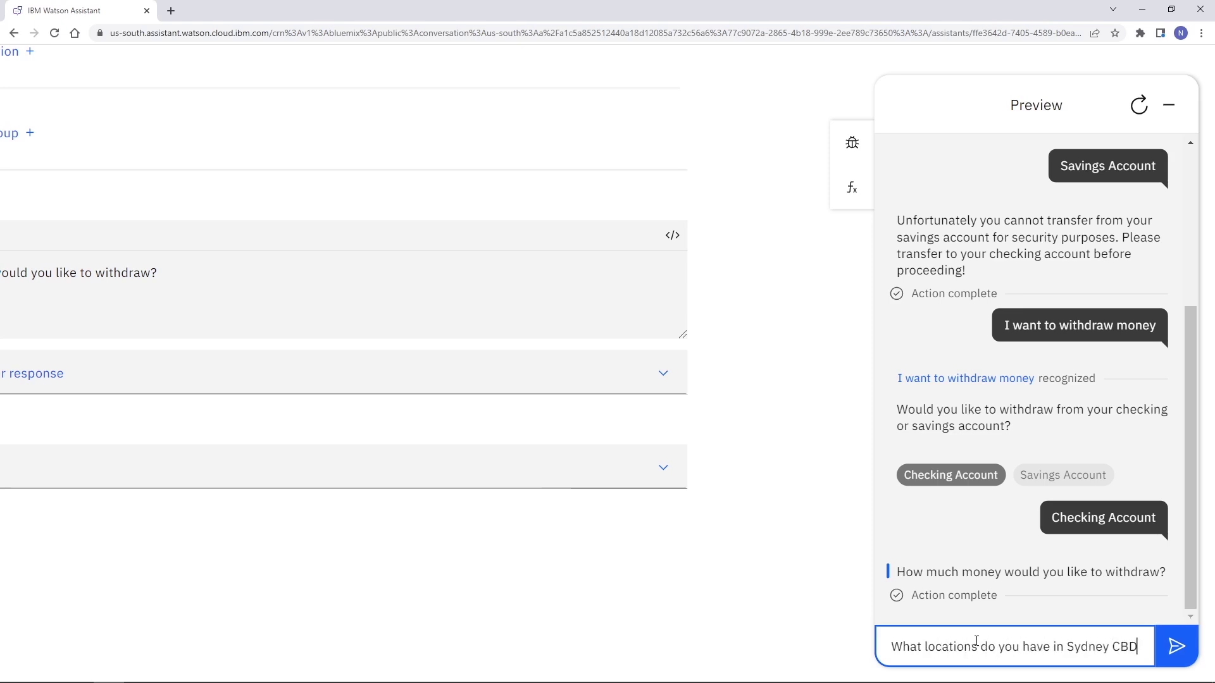
key("Return")
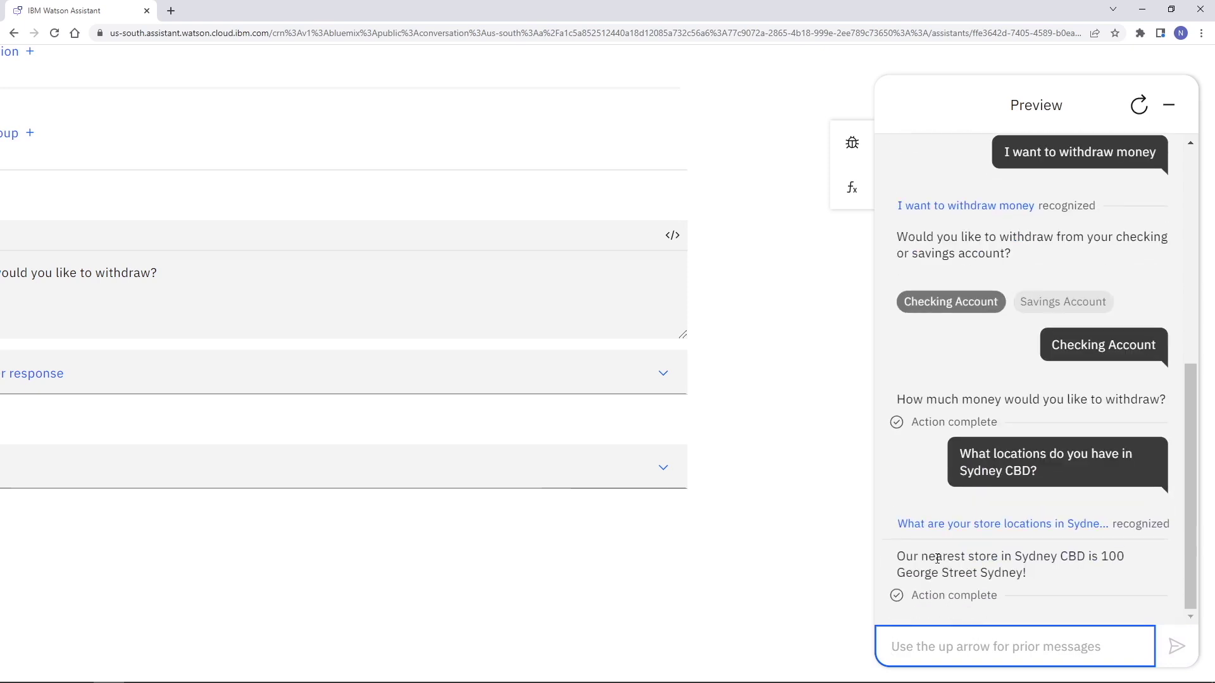
left_click_drag(897, 557, 1066, 582)
left_click(930, 560)
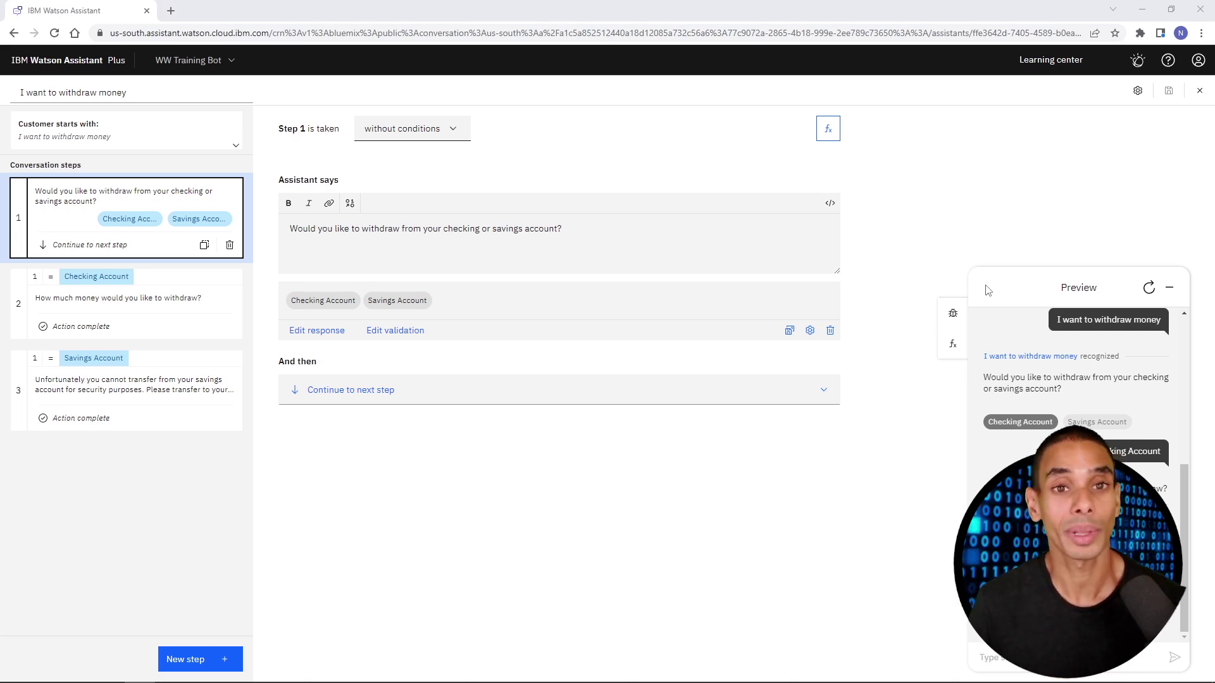
Step: Collapse the preview, leave the withdrawal action, and look at the assistant's Live environment and Publish pages
left_click(1170, 288)
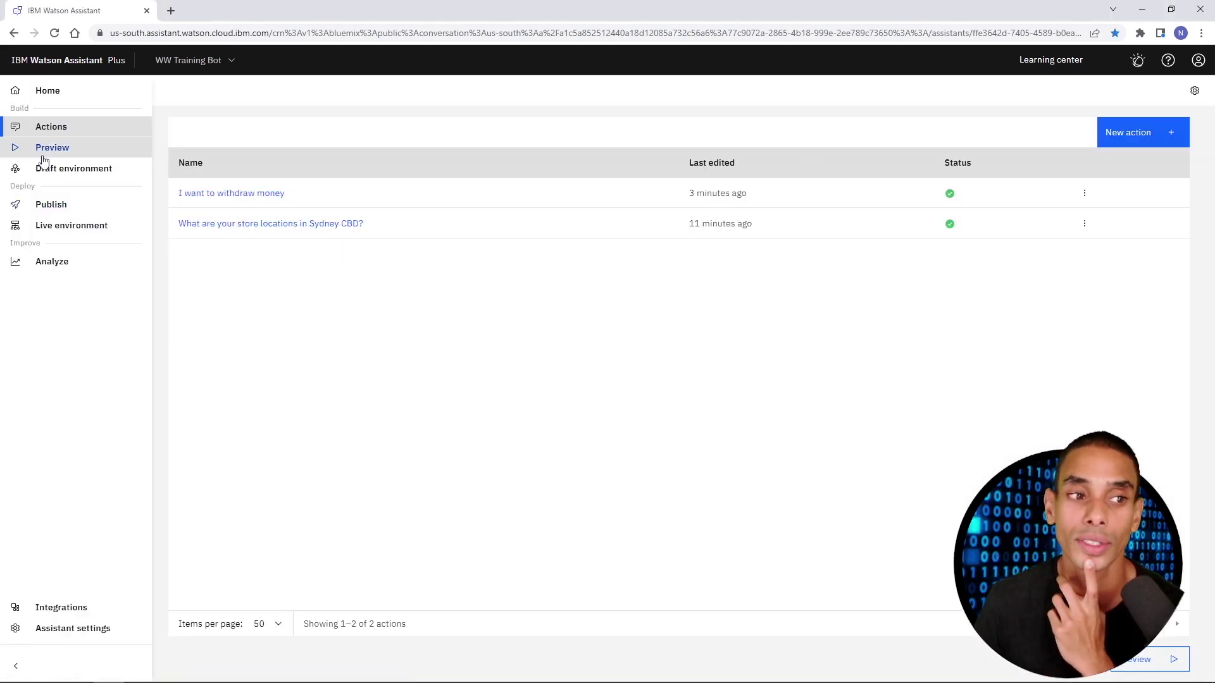
left_click(66, 225)
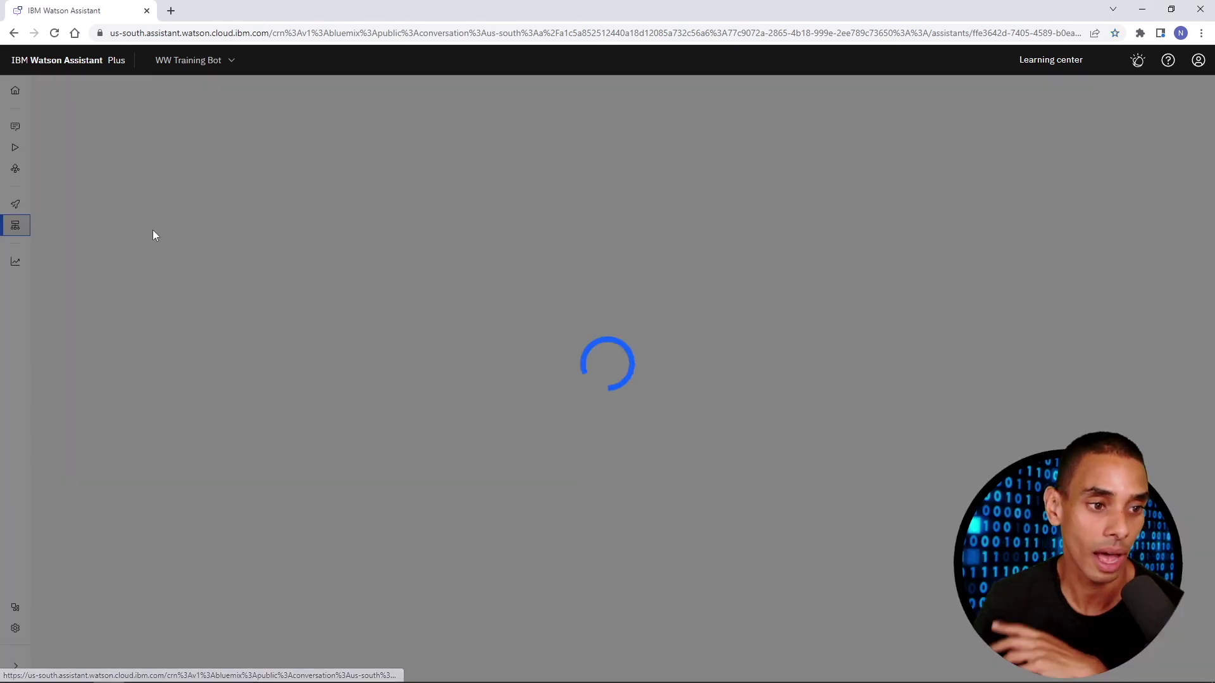
left_click(16, 204)
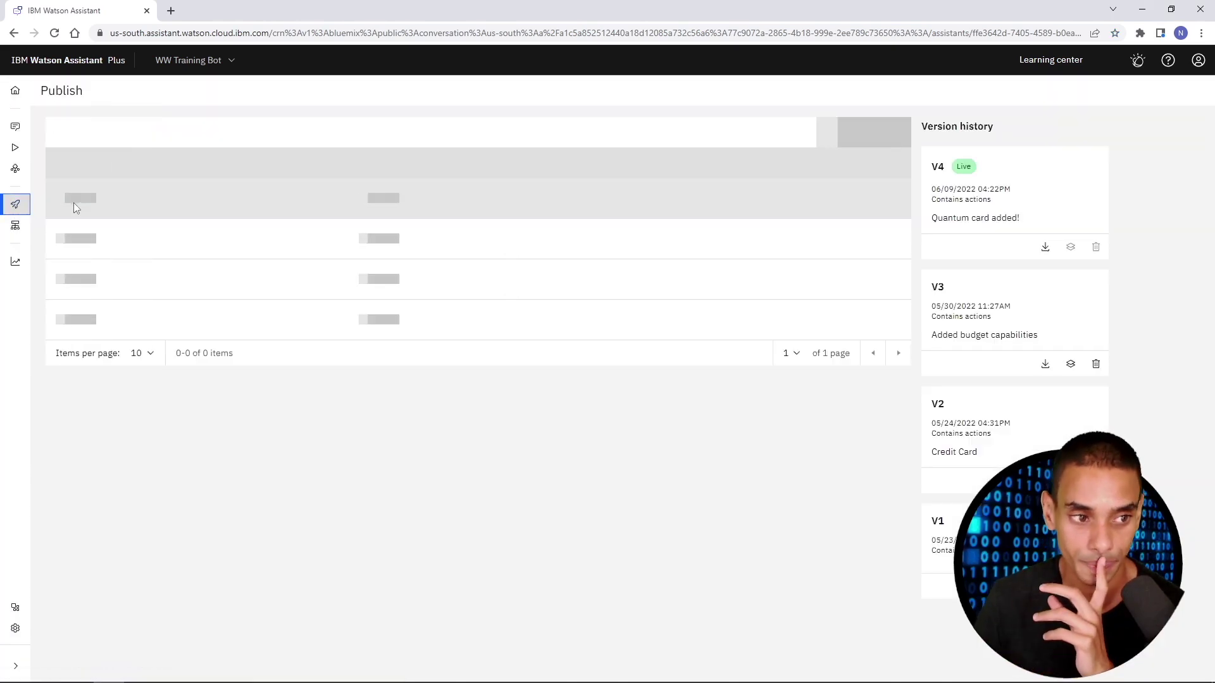
Step: Open the Web chat integration for the Draft environment and display its website embed script
left_click(19, 609)
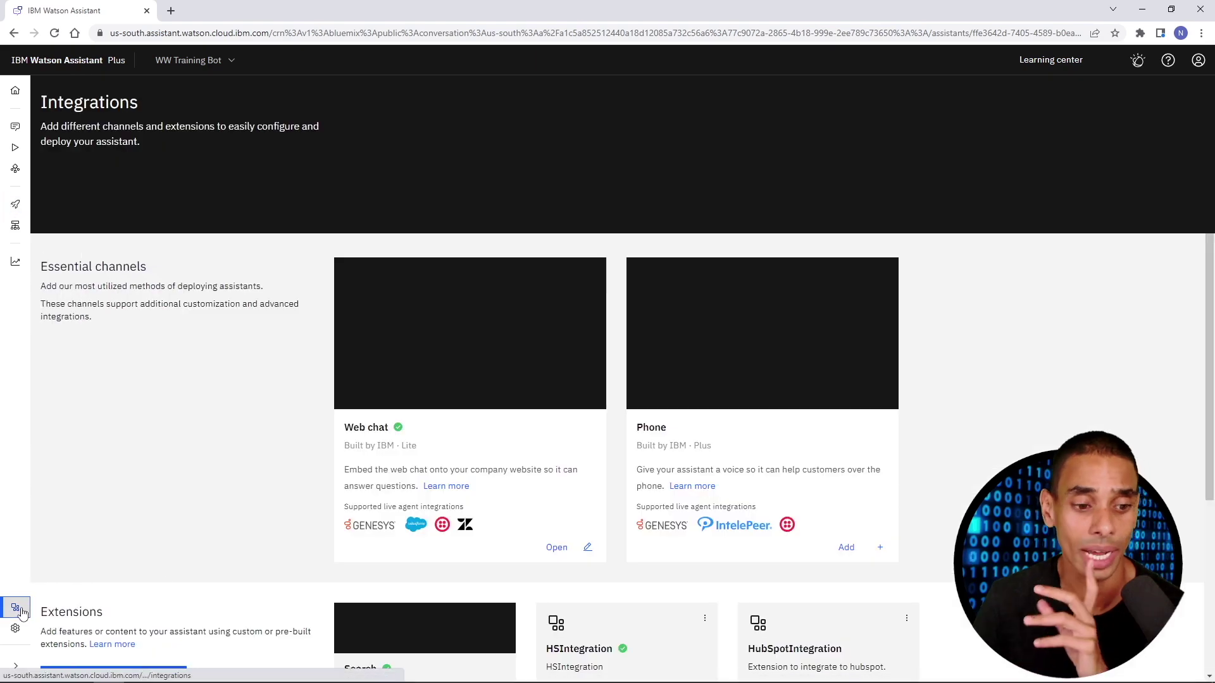
left_click(558, 548)
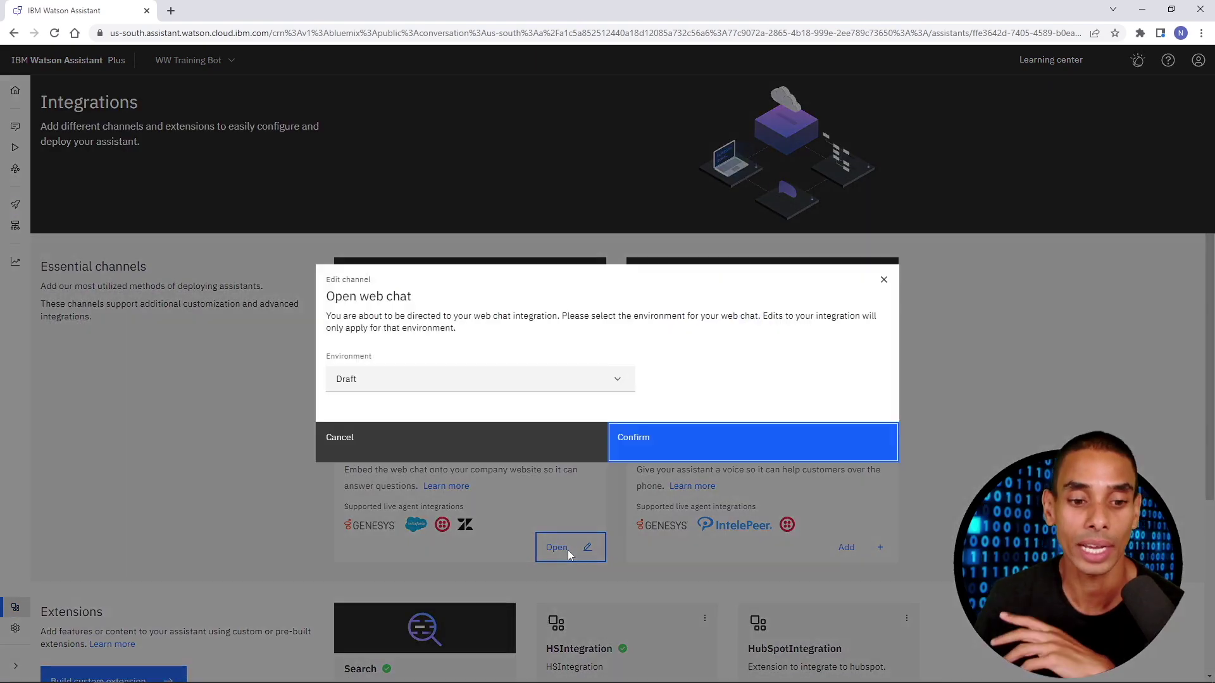
left_click(689, 455)
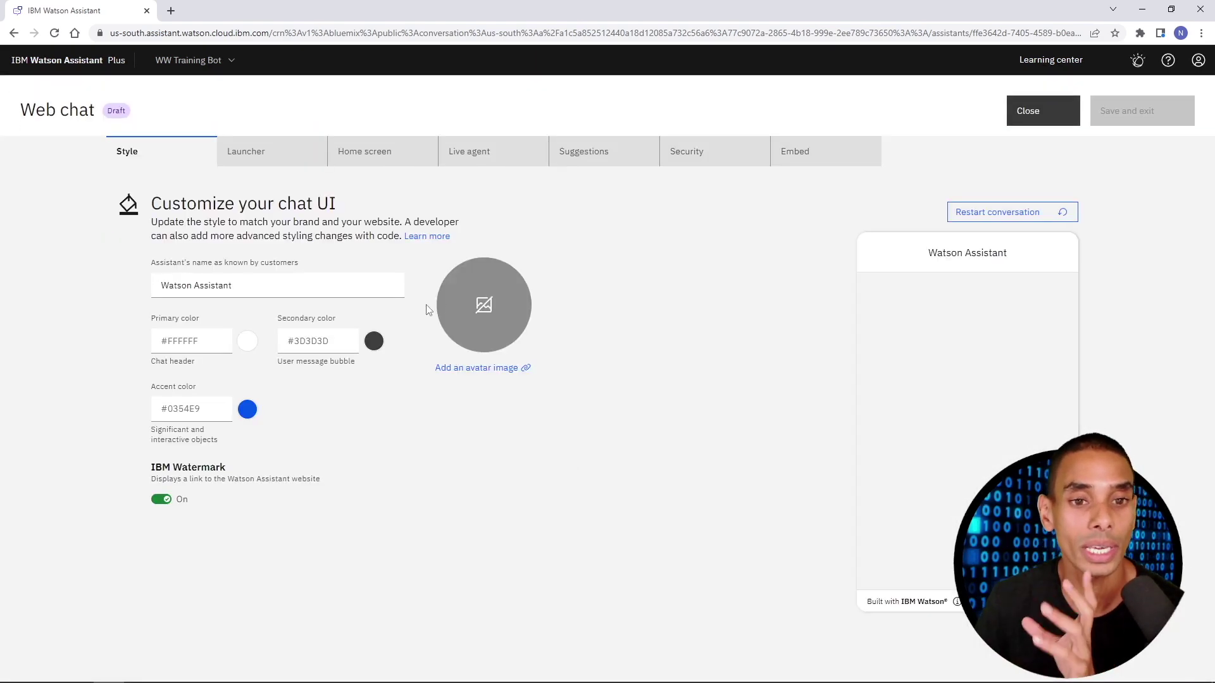
left_click(856, 151)
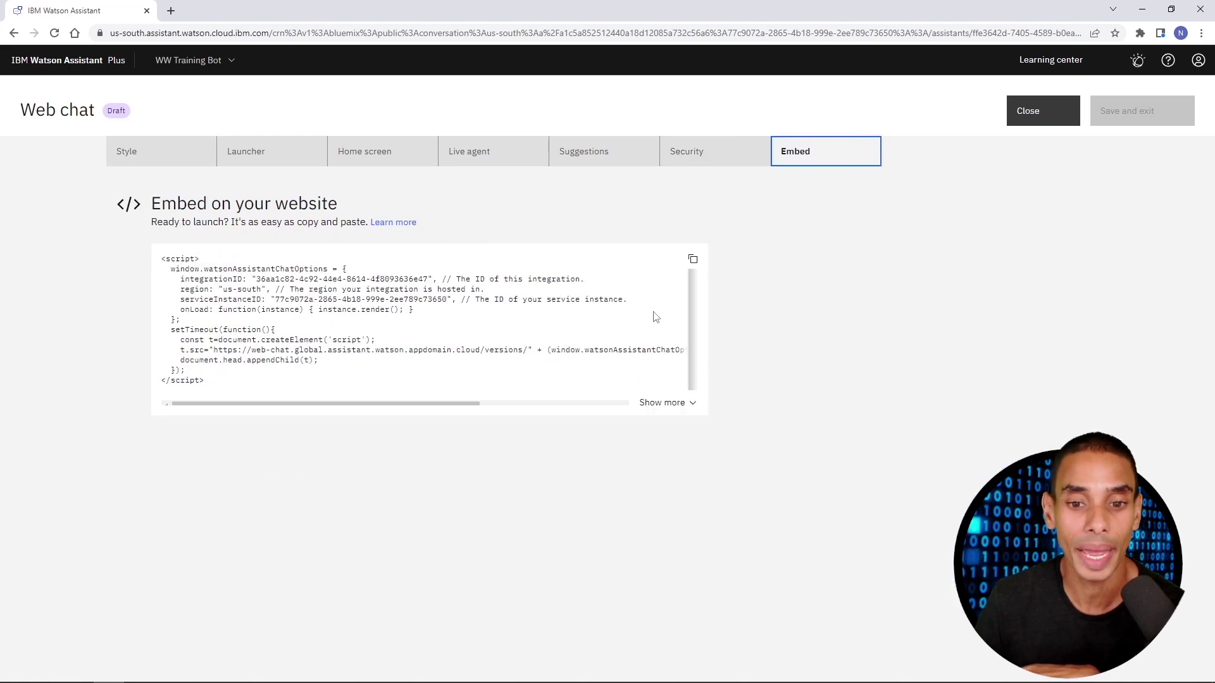